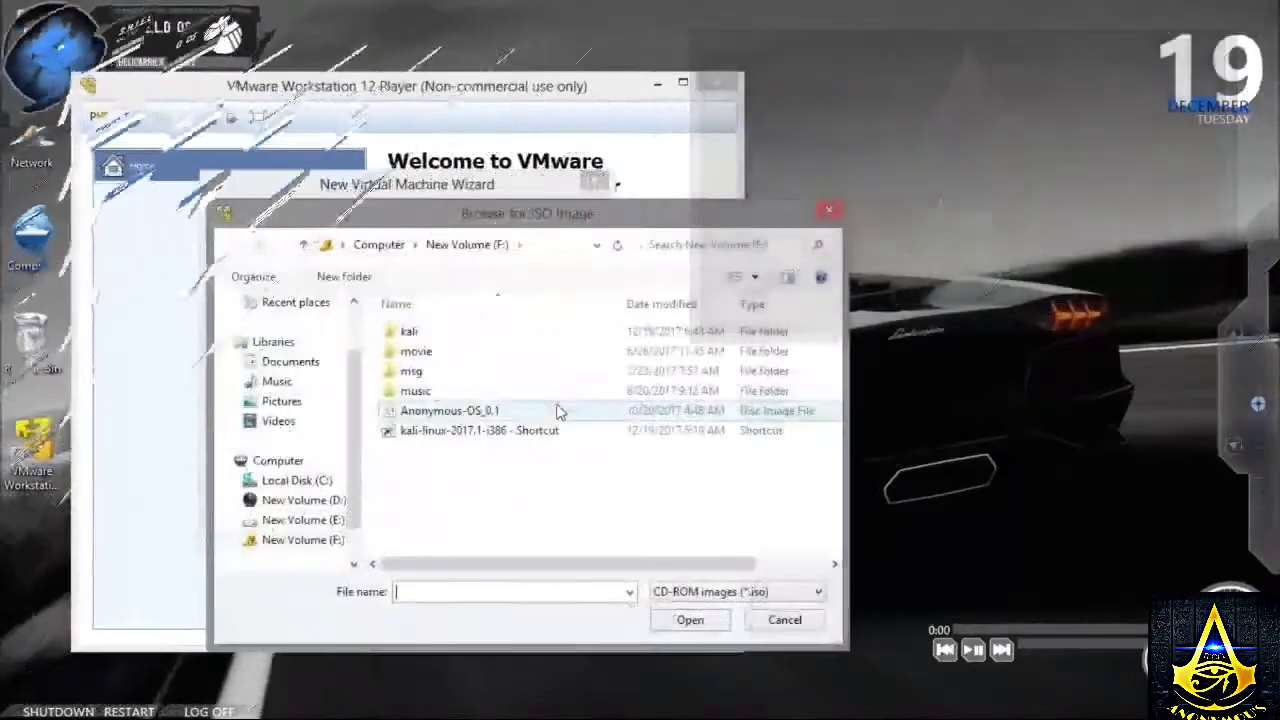
- Select the Kali Linux ISO as the installer disc image for the new virtual machine
{"action": "left_click", "coordinate": [480, 432]}
{"action": "left_click", "coordinate": [690, 620]}
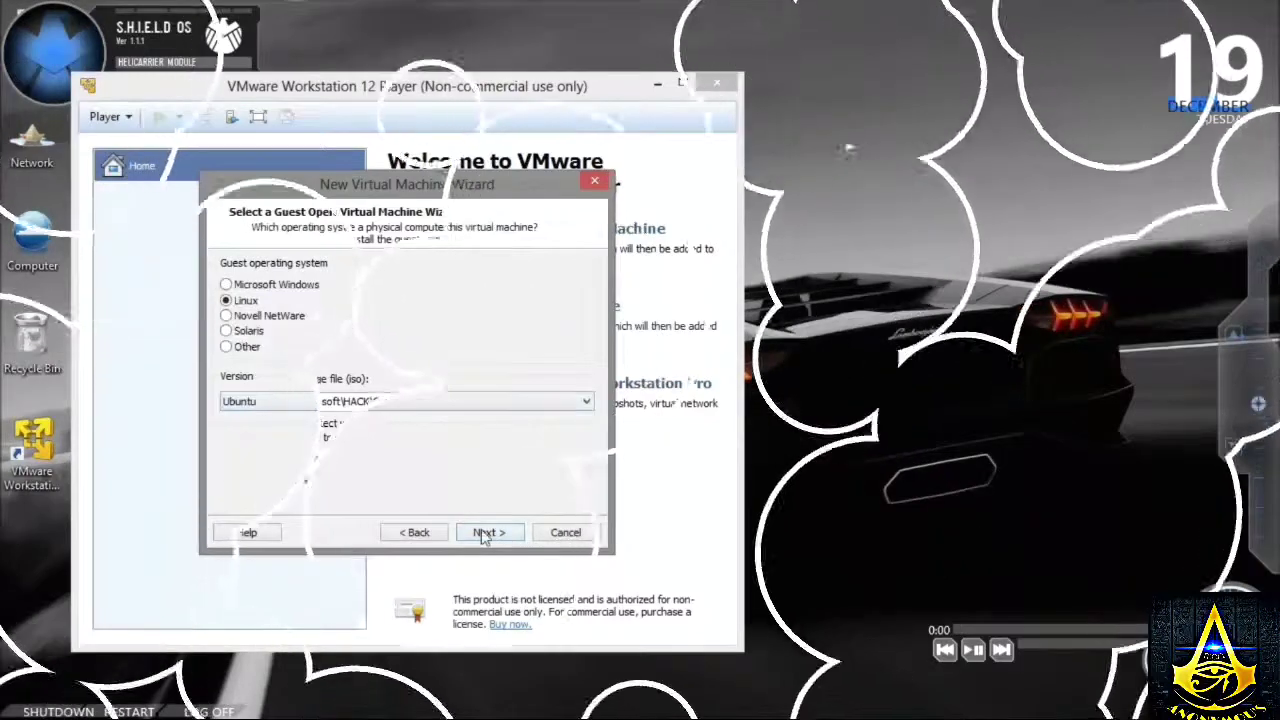
{"action": "left_click", "coordinate": [481, 529]}
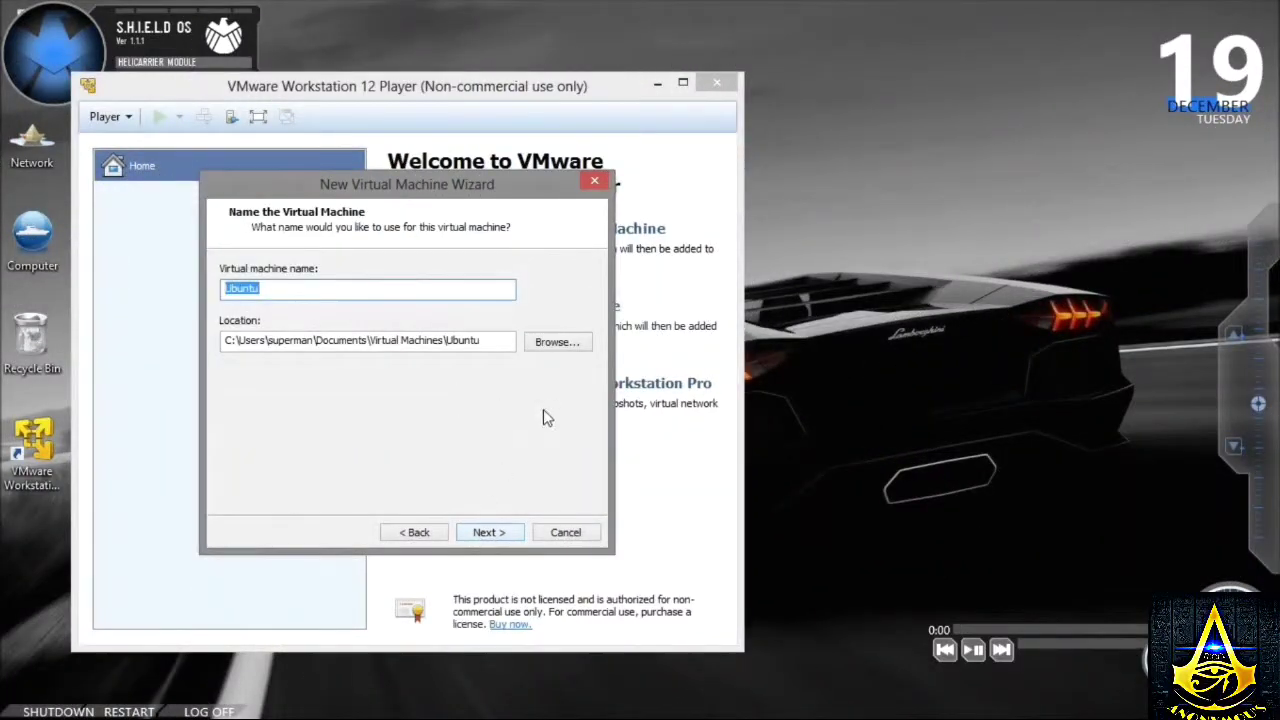
- Store the virtual machine in F:\kali and accept the 40 GB disk capacity
{"action": "left_click", "coordinate": [548, 343]}
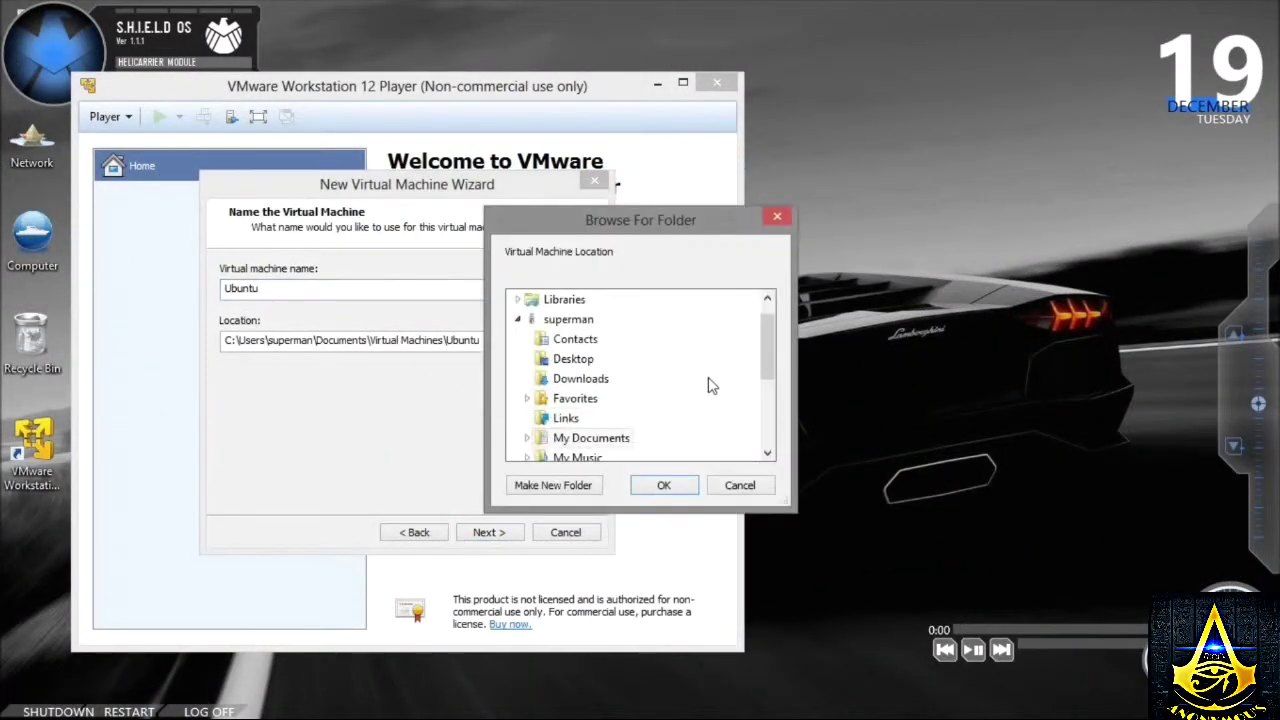
{"action": "left_click_drag", "start_coordinate": [763, 345], "coordinate": [737, 432]}
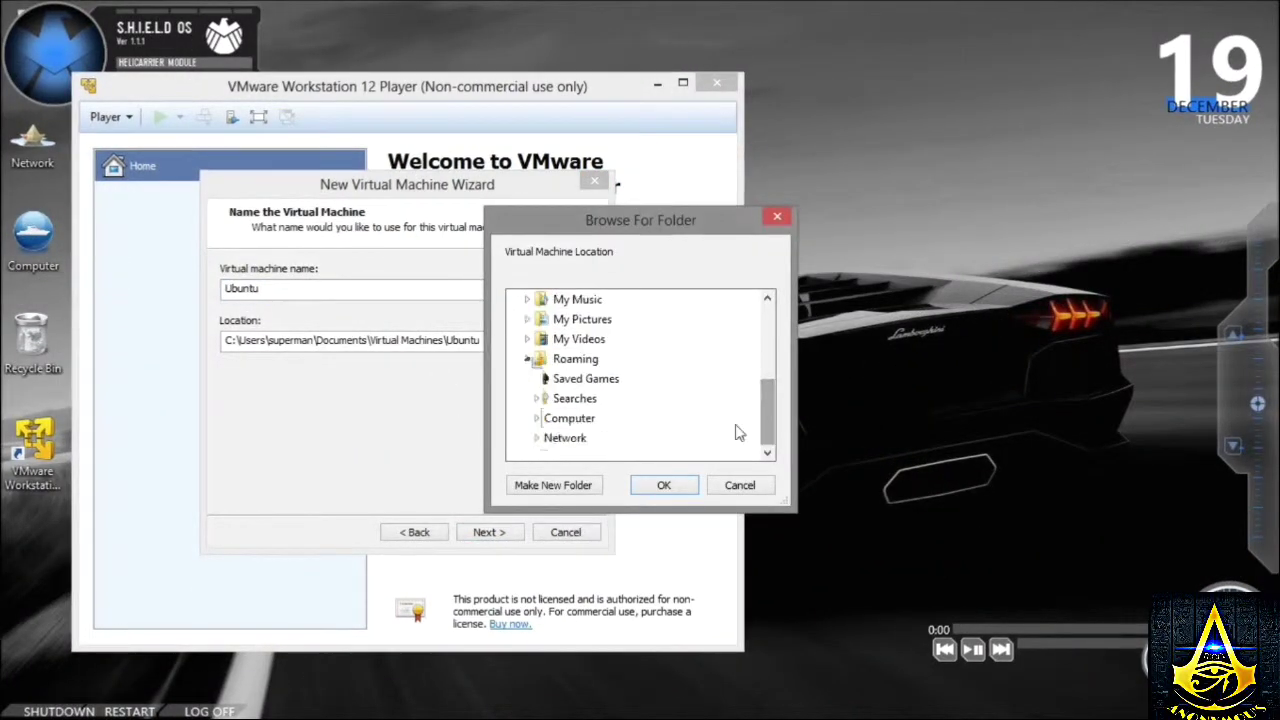
{"action": "left_click", "coordinate": [594, 358]}
{"action": "left_click", "coordinate": [572, 380]}
{"action": "left_click", "coordinate": [664, 485]}
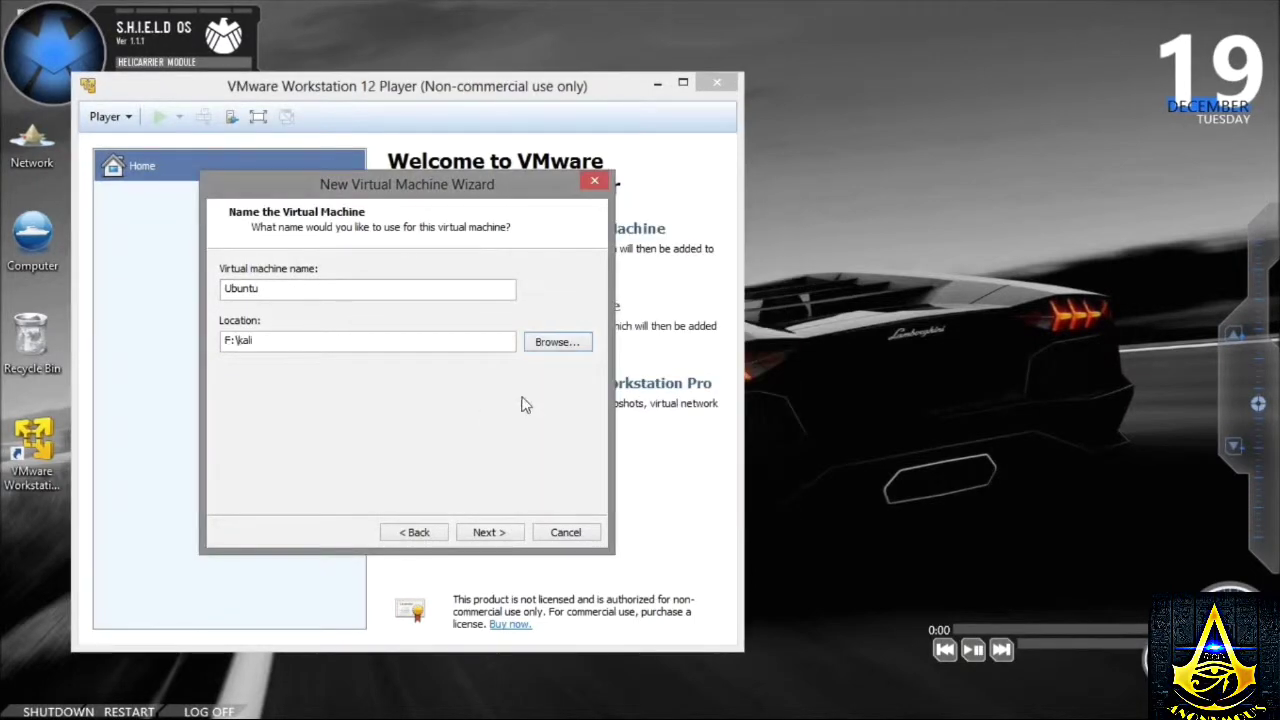
{"action": "left_click", "coordinate": [487, 534]}
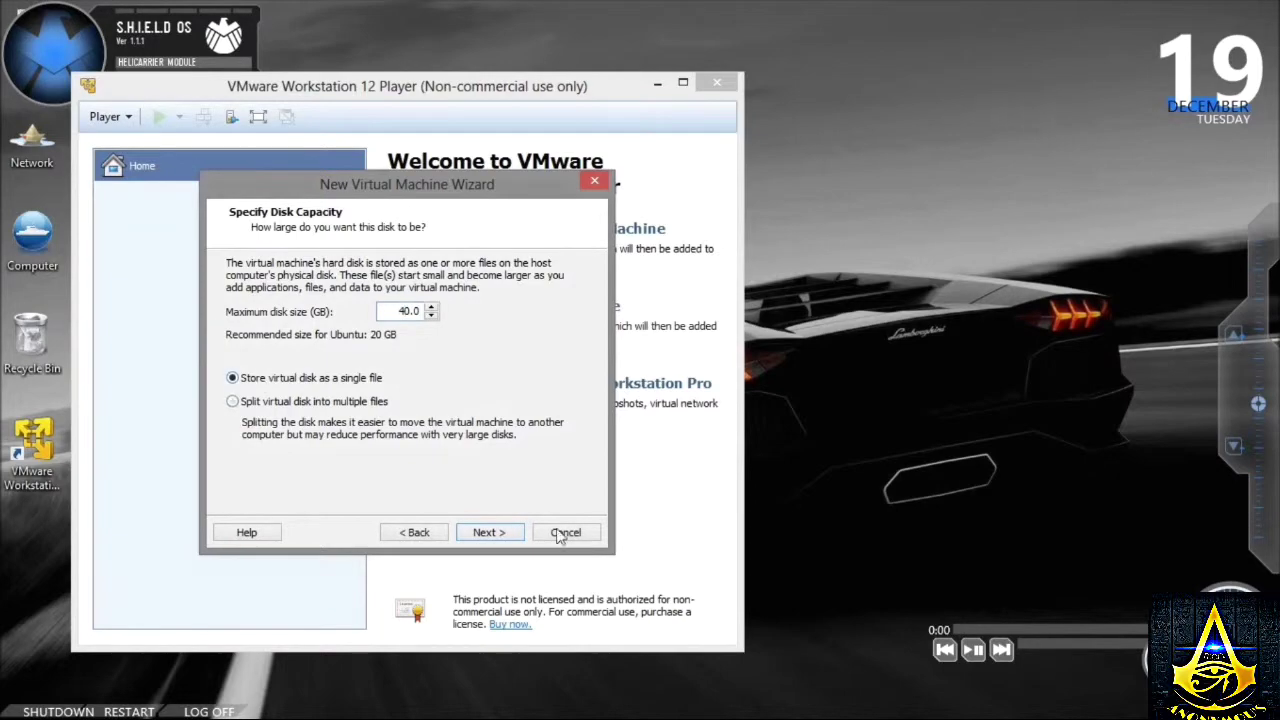
{"action": "left_click", "coordinate": [487, 532]}
- Give the virtual machine 2524 MB of memory and 4 processor cores
{"action": "left_click", "coordinate": [335, 458]}
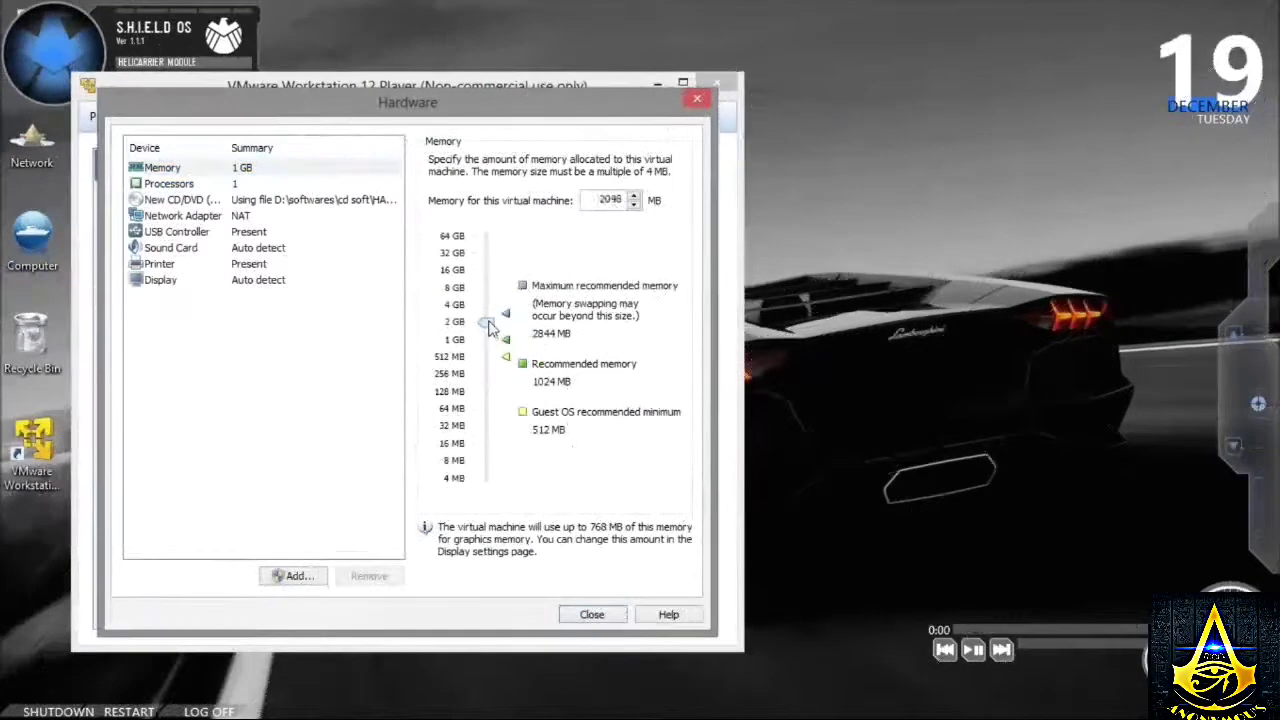
{"action": "left_click_drag", "start_coordinate": [487, 330], "coordinate": [490, 325]}
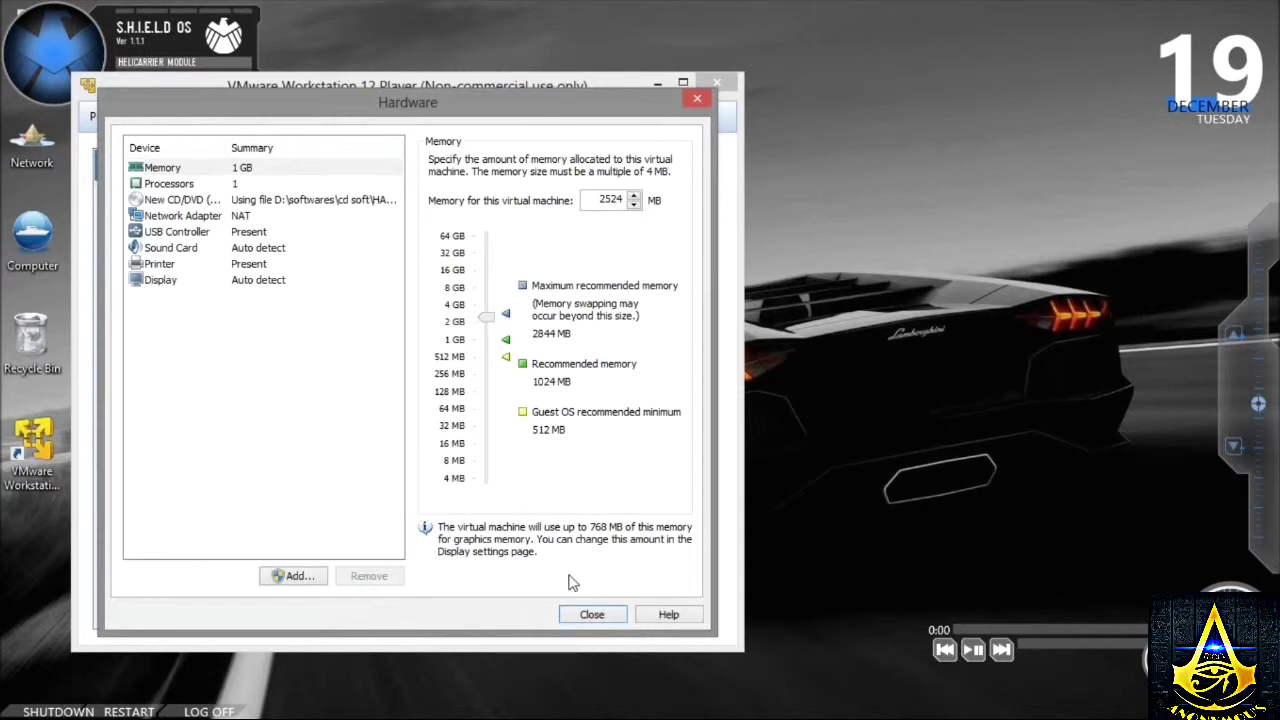
{"action": "left_click", "coordinate": [169, 184]}
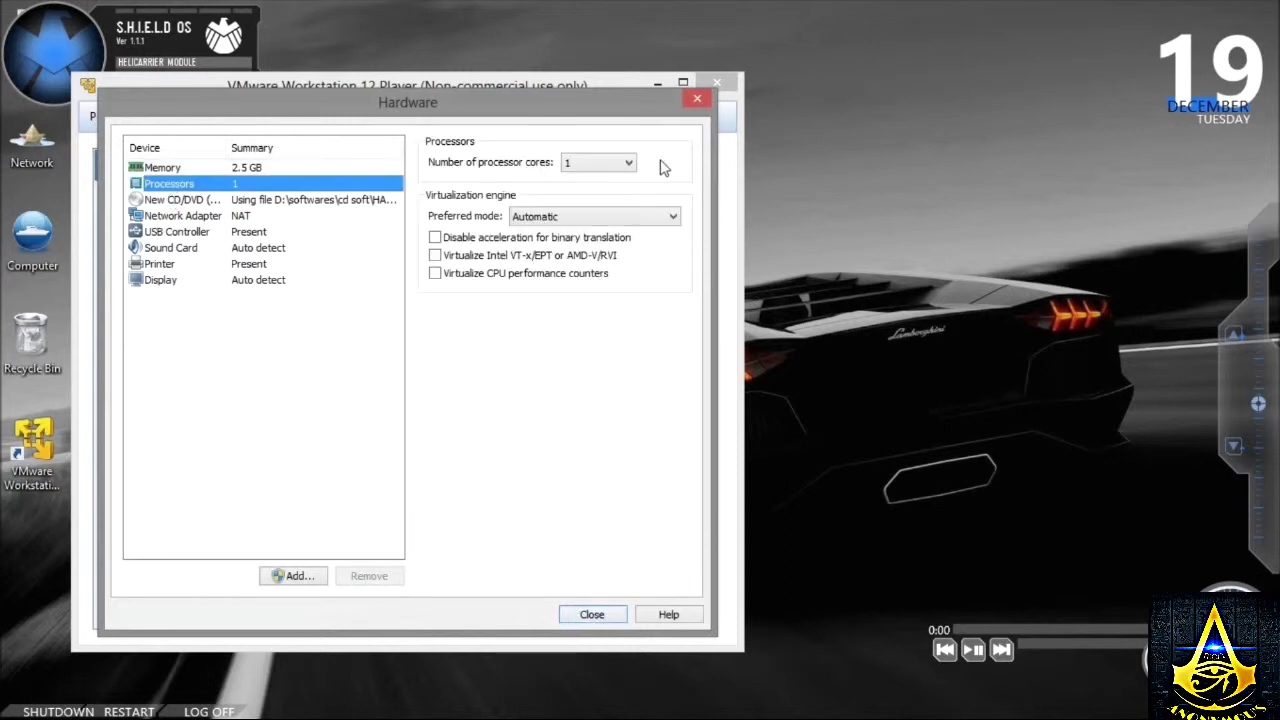
{"action": "left_click", "coordinate": [600, 162]}
{"action": "left_click", "coordinate": [594, 216]}
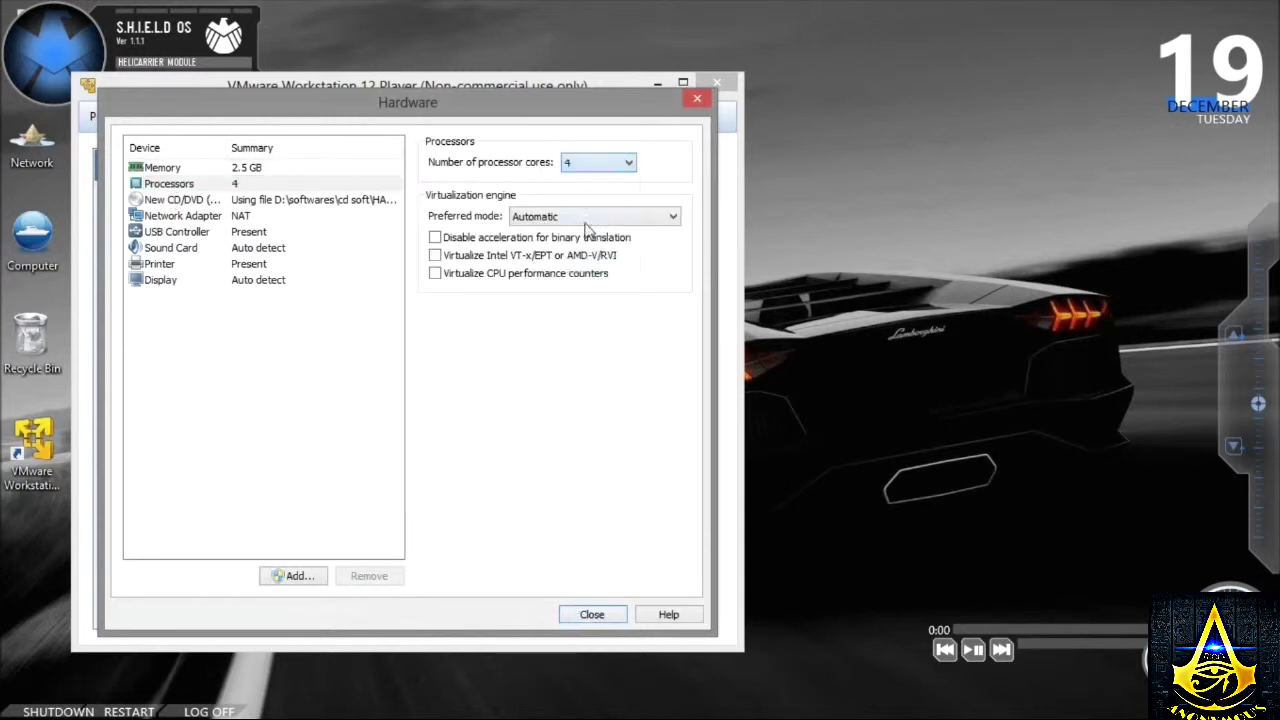
- Finish creating the virtual machine and reposition its window
{"action": "left_click", "coordinate": [580, 618]}
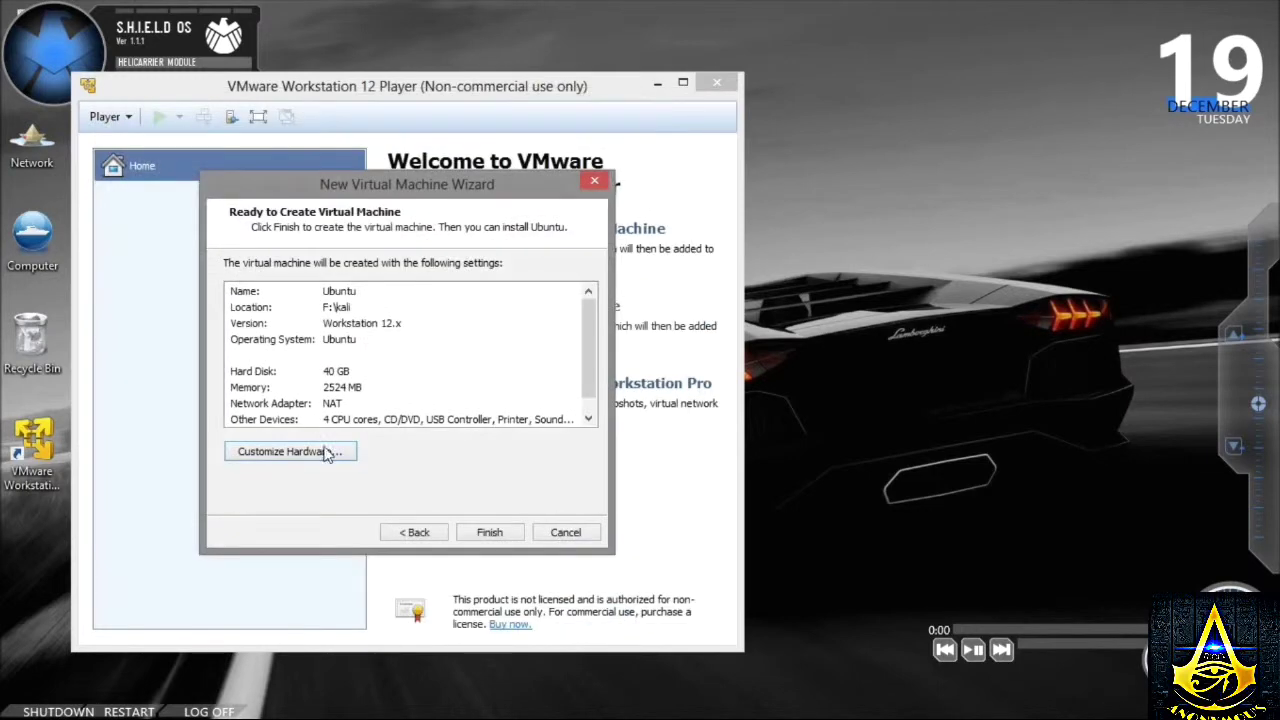
{"action": "left_click", "coordinate": [489, 532]}
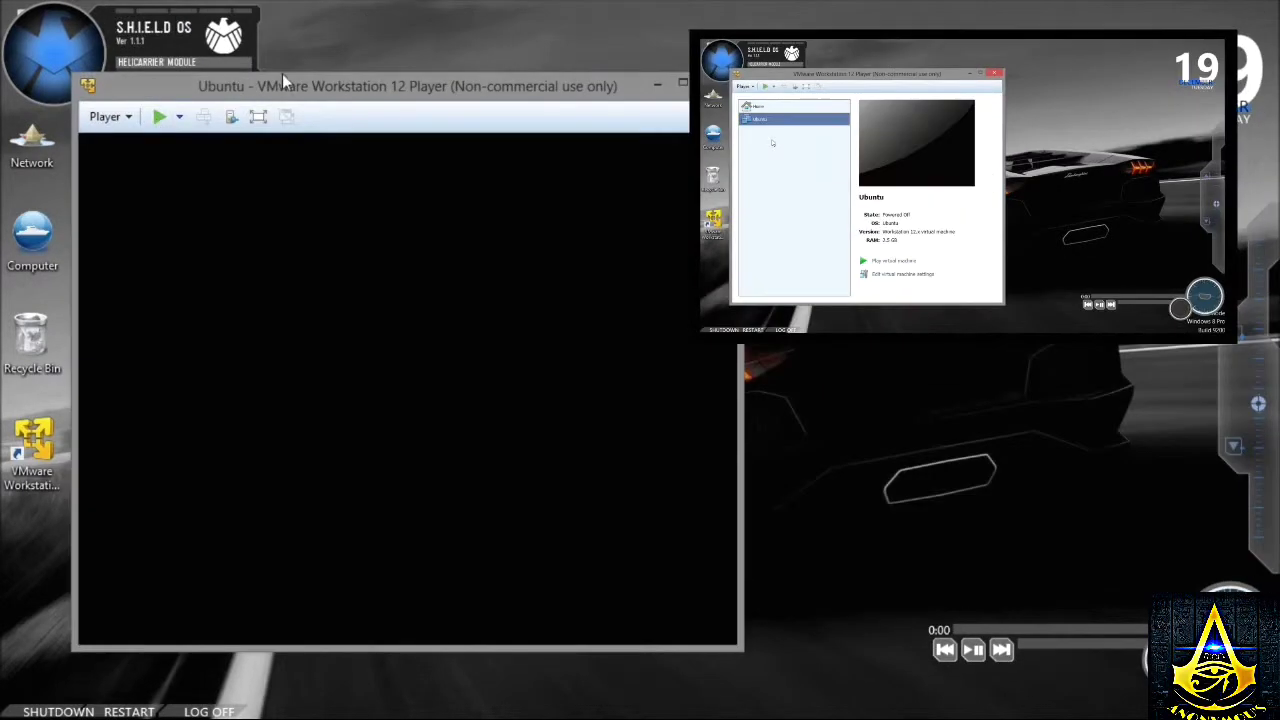
{"action": "left_click_drag", "start_coordinate": [282, 73], "coordinate": [582, 99]}
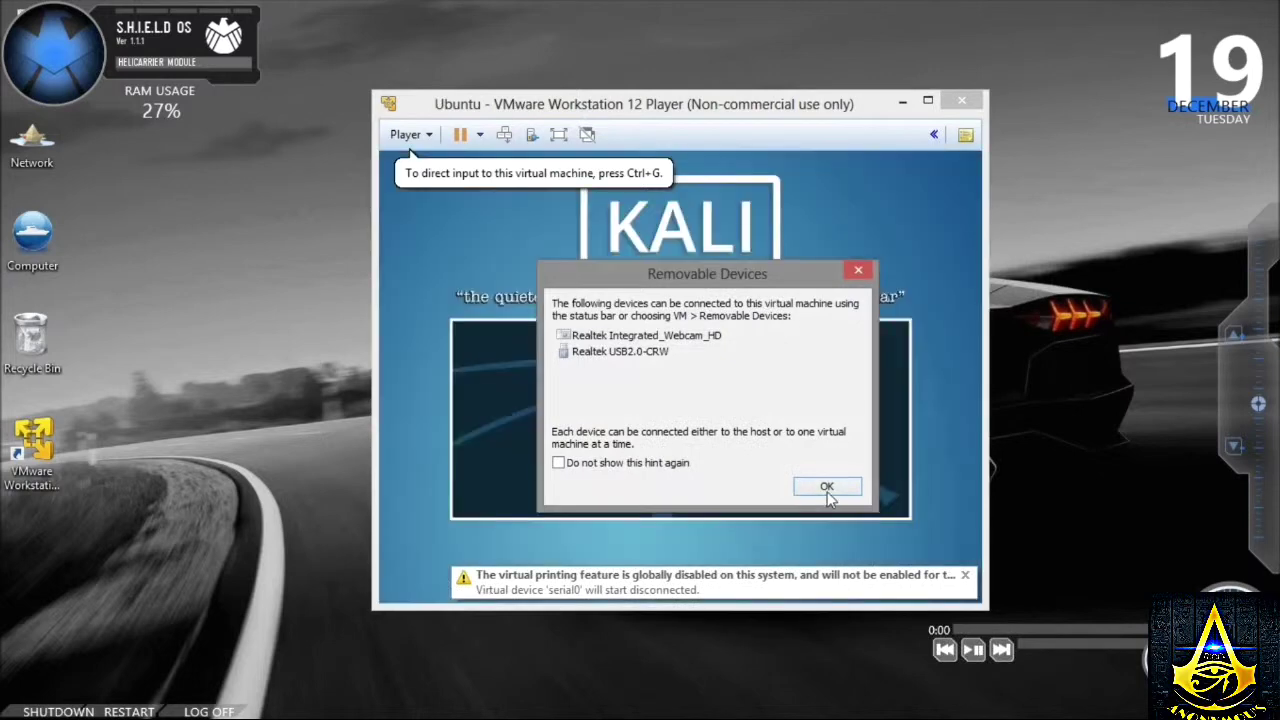
- Dismiss the removable devices notice and start Graphical install from Kali's boot menu
{"action": "left_click", "coordinate": [823, 487]}
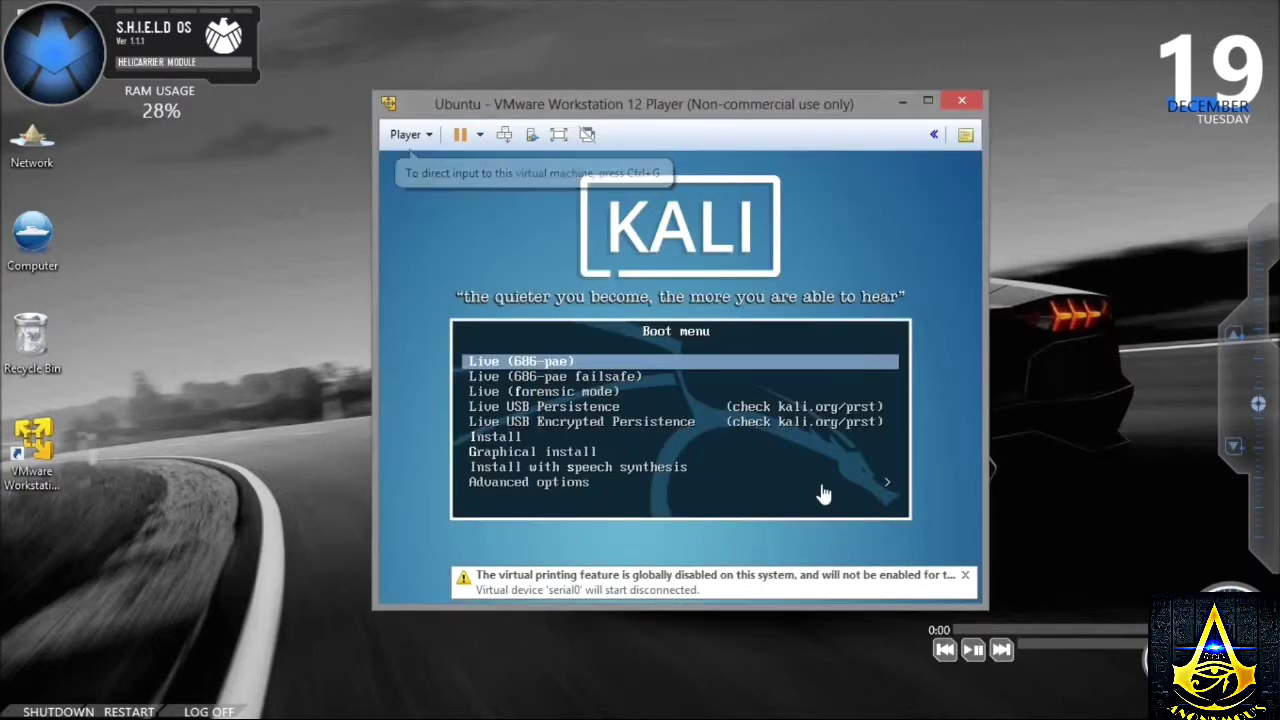
{"action": "left_click", "coordinate": [578, 449]}
{"action": "key", "text": "Down"}
{"action": "key", "text": "Down"}
{"action": "key", "text": "Down"}
{"action": "key", "text": "Down"}
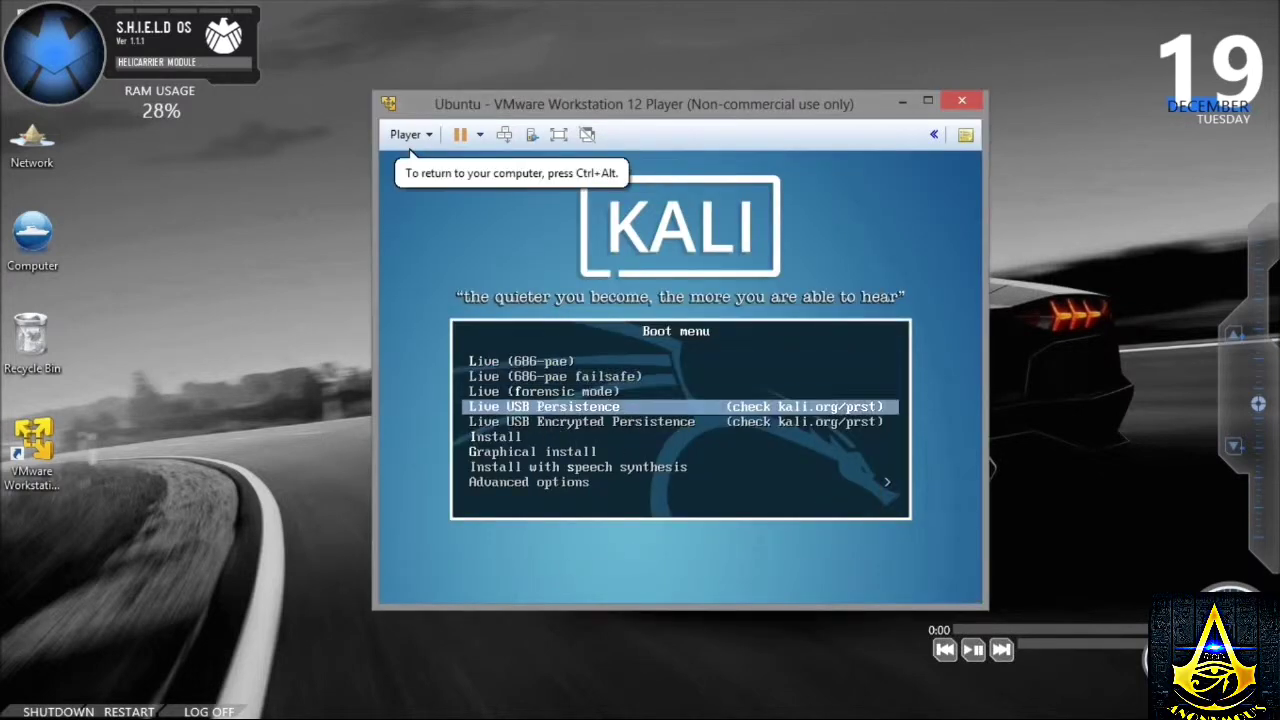
{"action": "key", "text": "Down"}
{"action": "key", "text": "Down"}
{"action": "key", "text": "Return"}
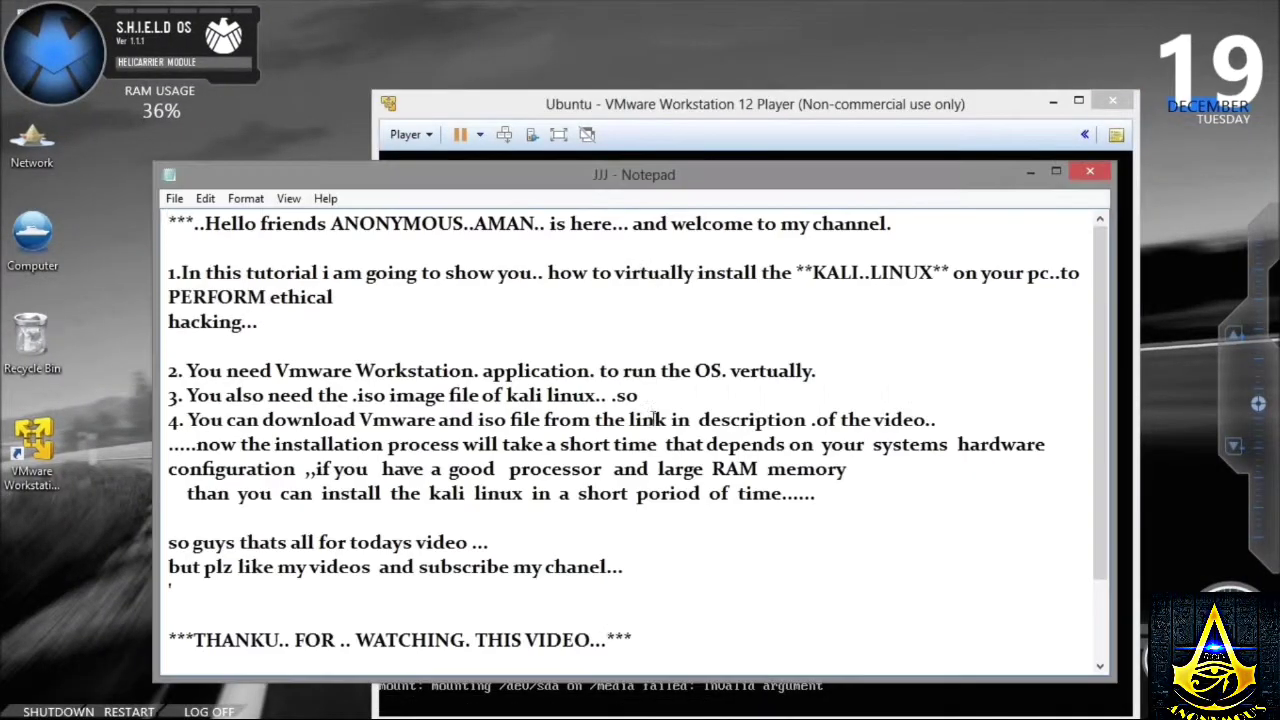
- Highlight each tutorial note line in turn (greeting, VMware Workstation, .iso file, downloads), then return to VMware
{"action": "key", "text": "shift+Down"}
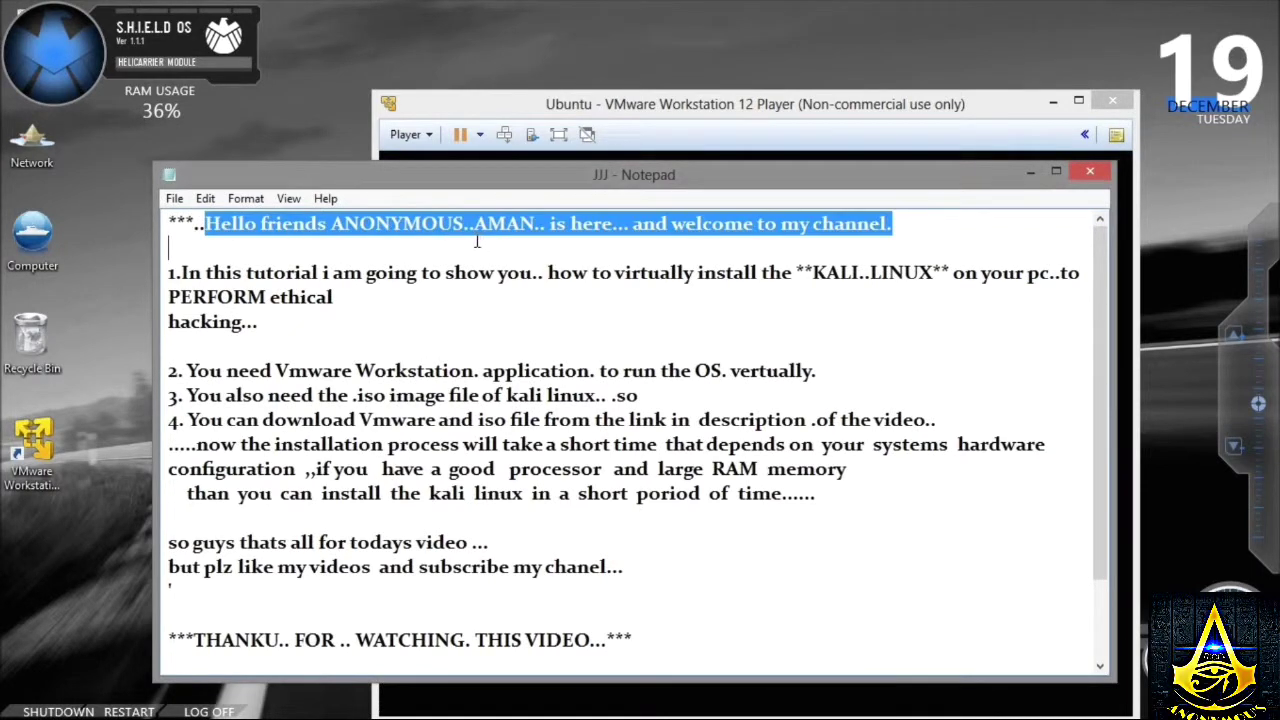
{"action": "left_click", "coordinate": [420, 240]}
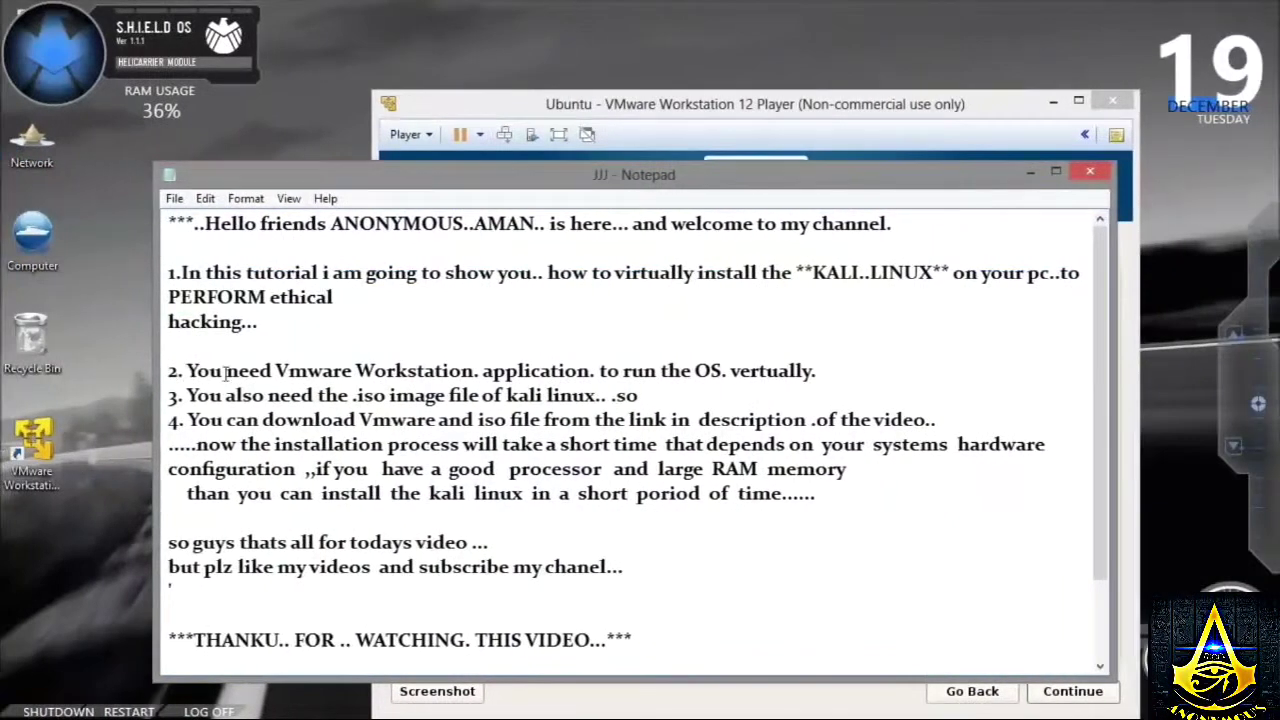
{"action": "left_click_drag", "start_coordinate": [187, 371], "coordinate": [850, 380]}
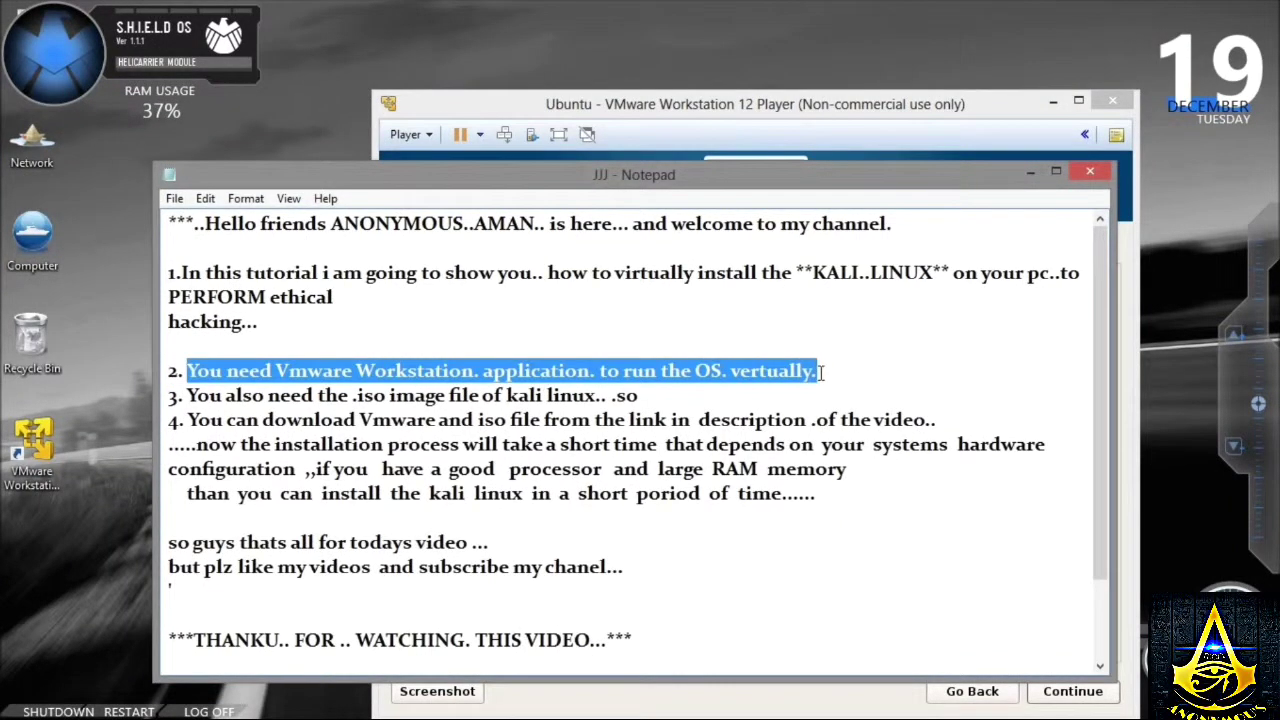
{"action": "left_click", "coordinate": [820, 373]}
{"action": "left_click_drag", "start_coordinate": [219, 400], "coordinate": [650, 400]}
{"action": "left_click", "coordinate": [655, 397]}
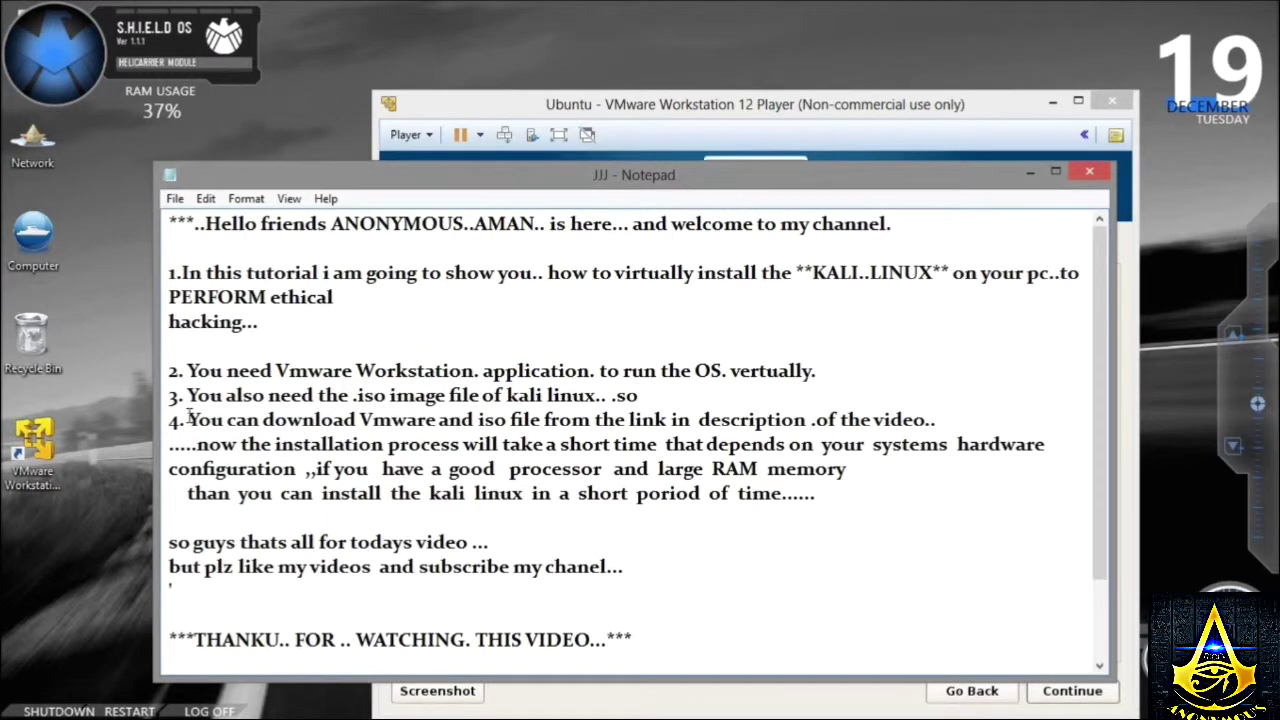
{"action": "left_click_drag", "start_coordinate": [188, 420], "coordinate": [955, 413]}
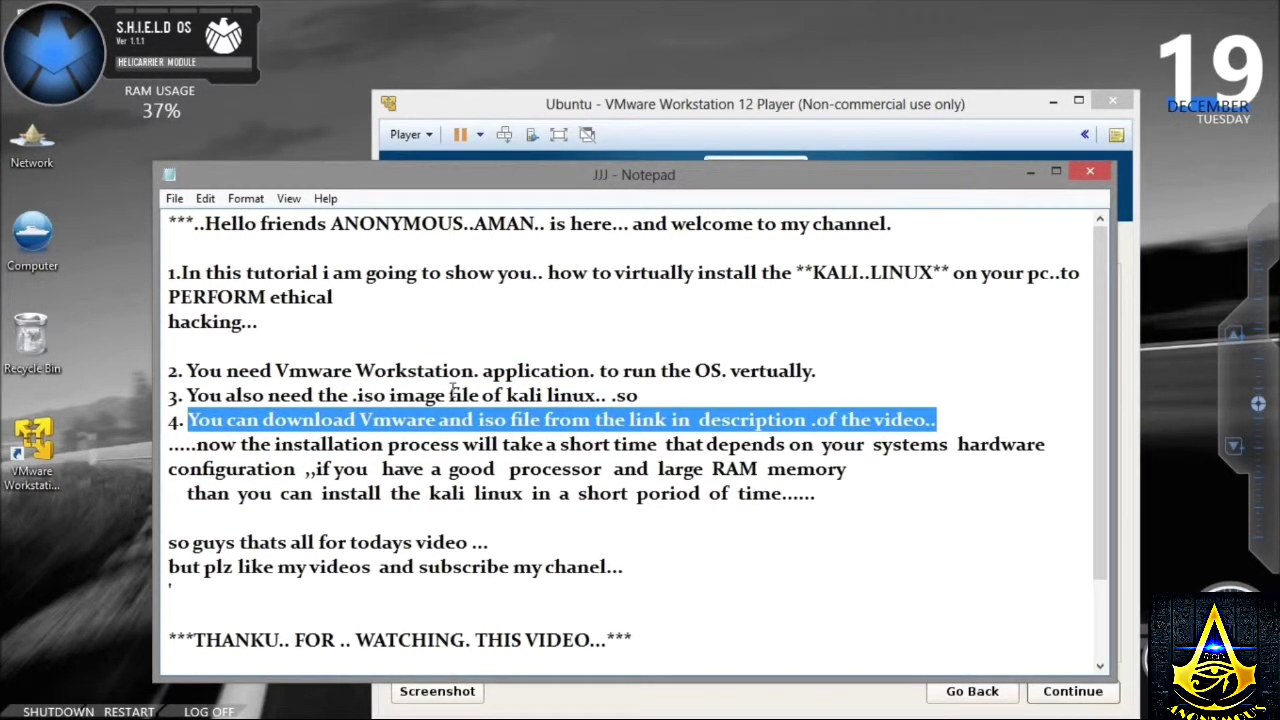
{"action": "left_click", "coordinate": [674, 127]}
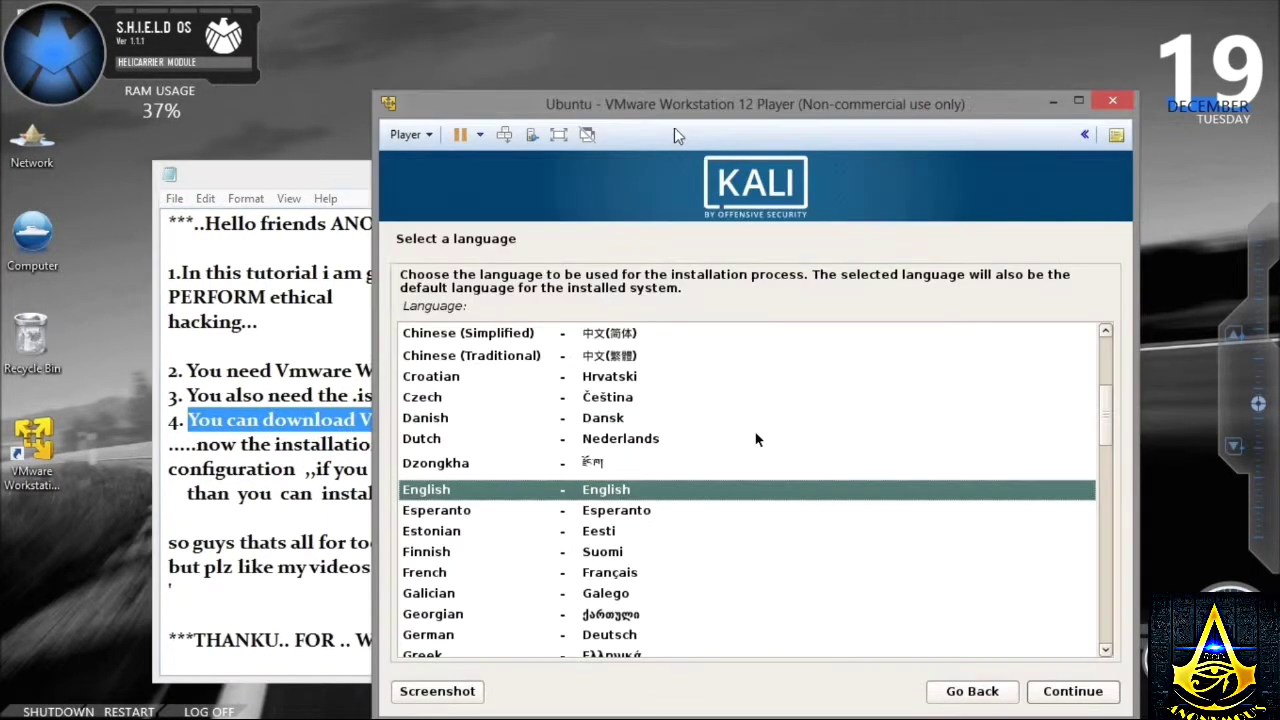
- Choose English as the installer language and United Kingdom as the location
{"action": "left_click_drag", "start_coordinate": [736, 100], "coordinate": [608, 60]}
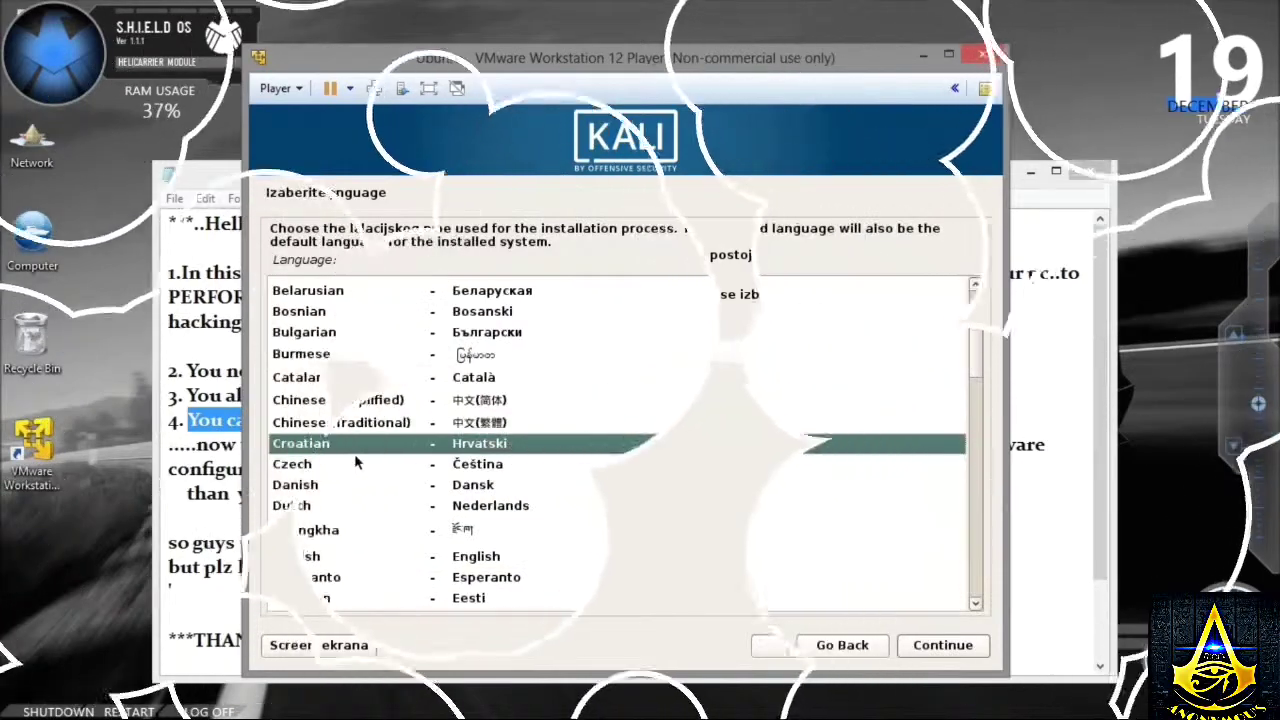
{"action": "left_click", "coordinate": [465, 560]}
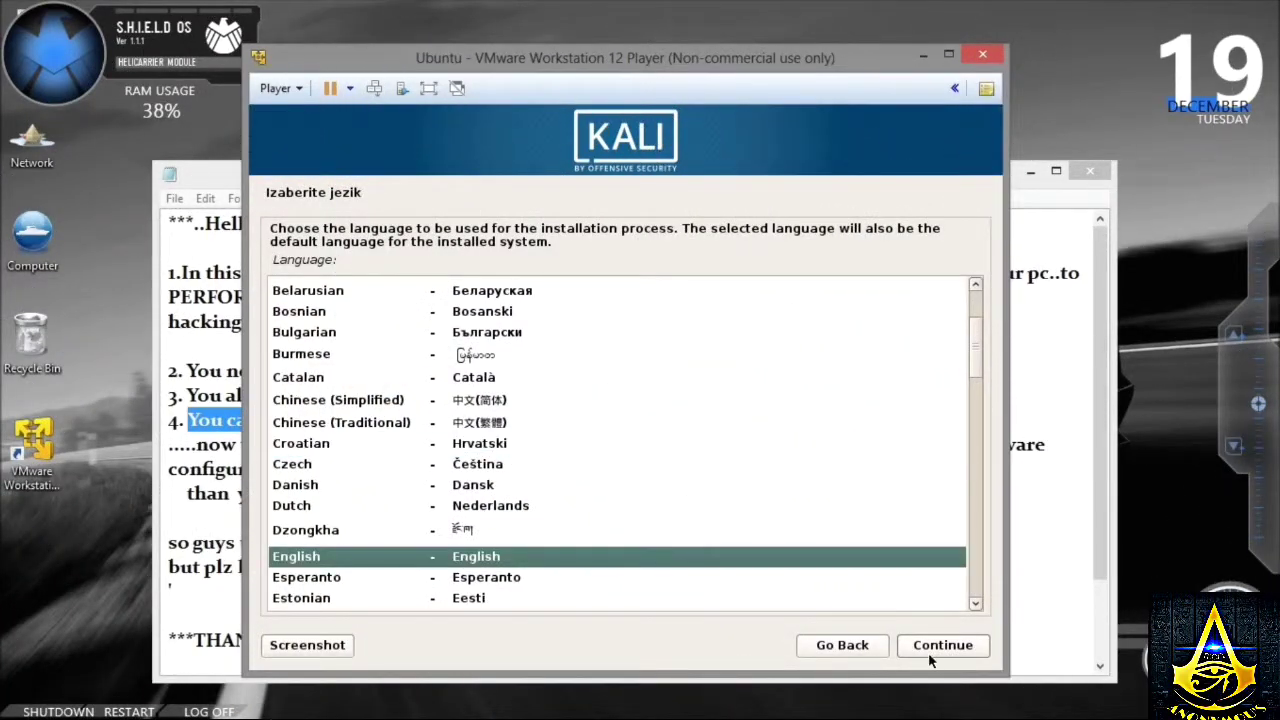
{"action": "left_click", "coordinate": [932, 648]}
{"action": "left_click", "coordinate": [322, 517]}
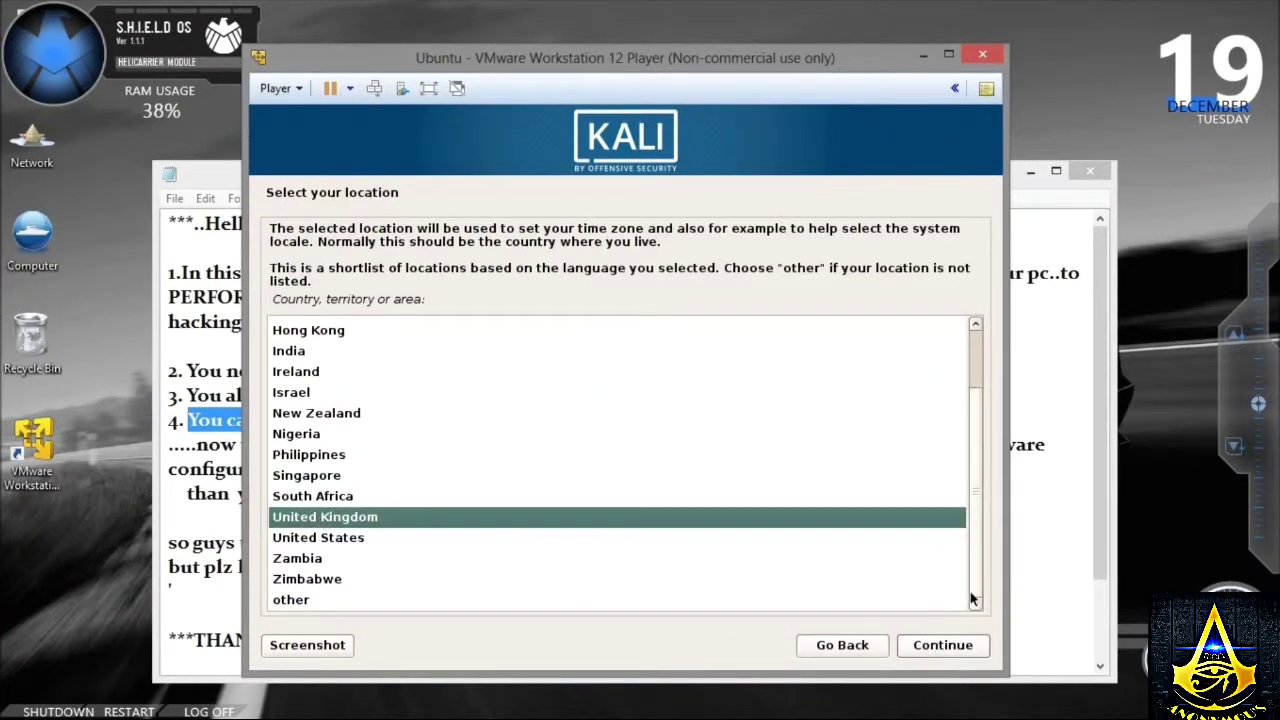
{"action": "left_click", "coordinate": [914, 648]}
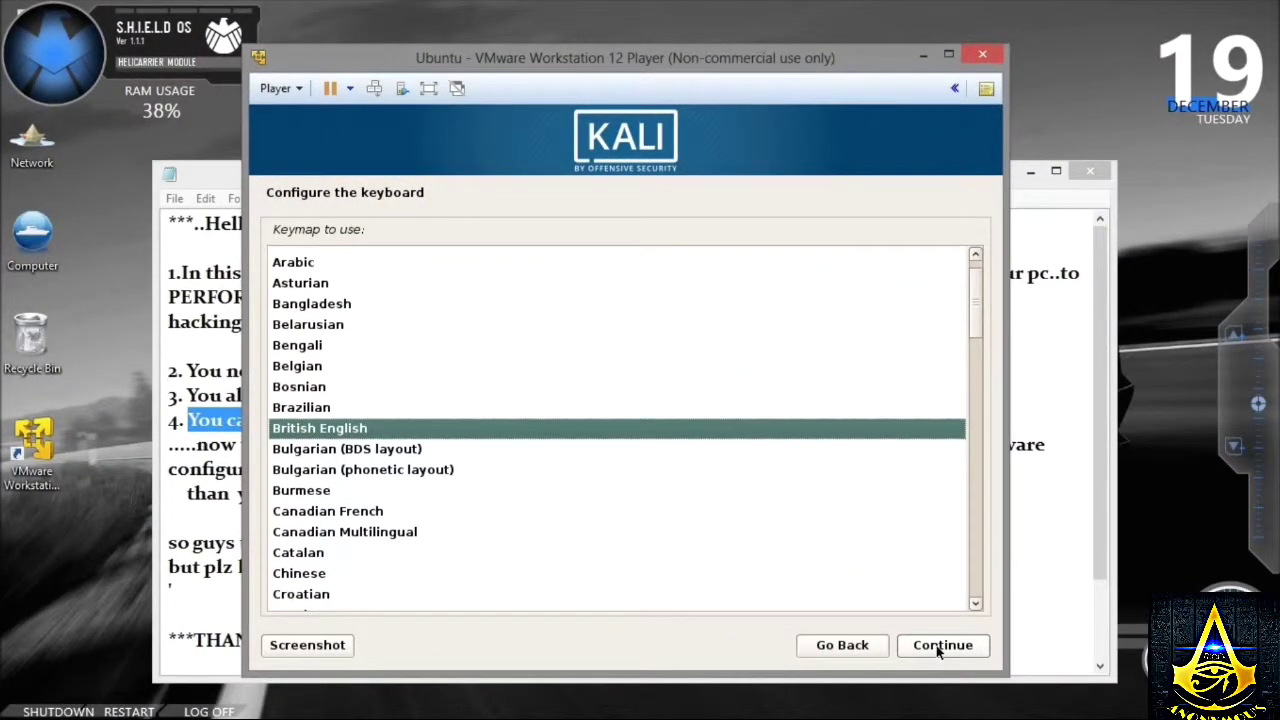
- Browse the keymap list and keep the British English keyboard layout
{"action": "left_click_drag", "start_coordinate": [970, 319], "coordinate": [977, 380]}
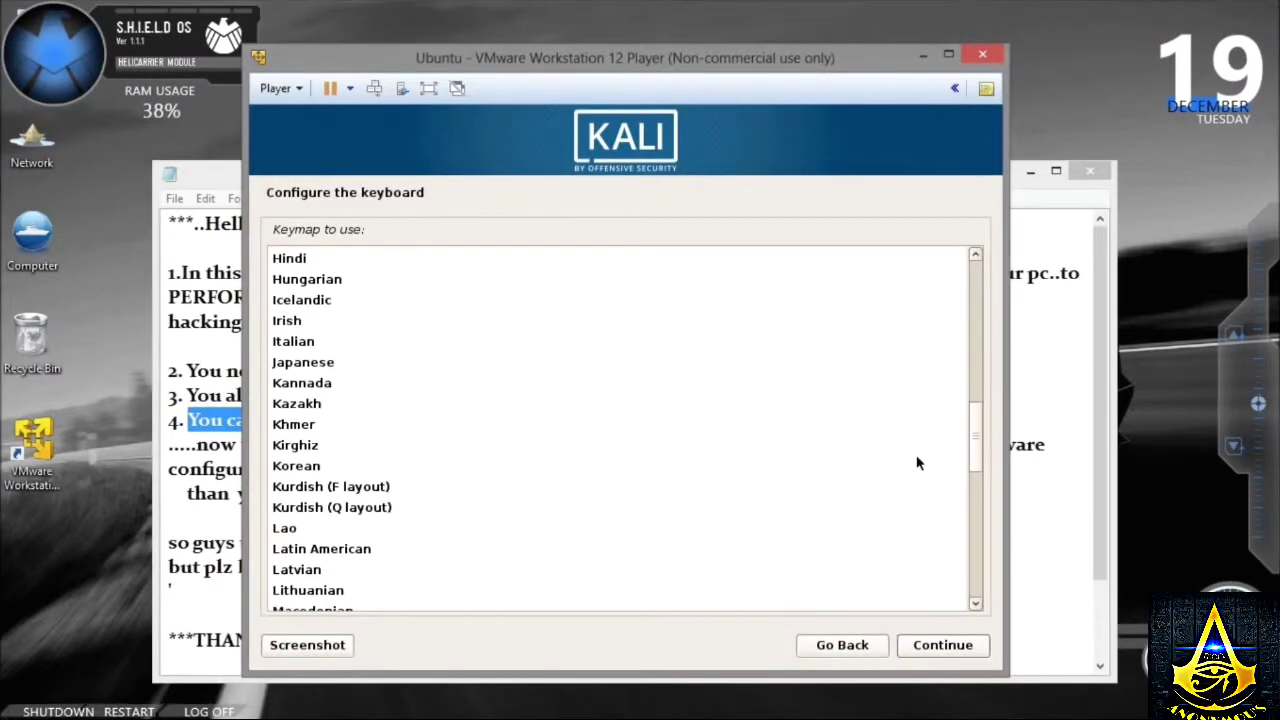
{"action": "scroll", "coordinate": [920, 463], "scroll_direction": "down", "scroll_amount": 6}
{"action": "scroll", "coordinate": [920, 570], "scroll_direction": "up", "scroll_amount": 2}
{"action": "scroll", "coordinate": [923, 543], "scroll_direction": "down", "scroll_amount": 4}
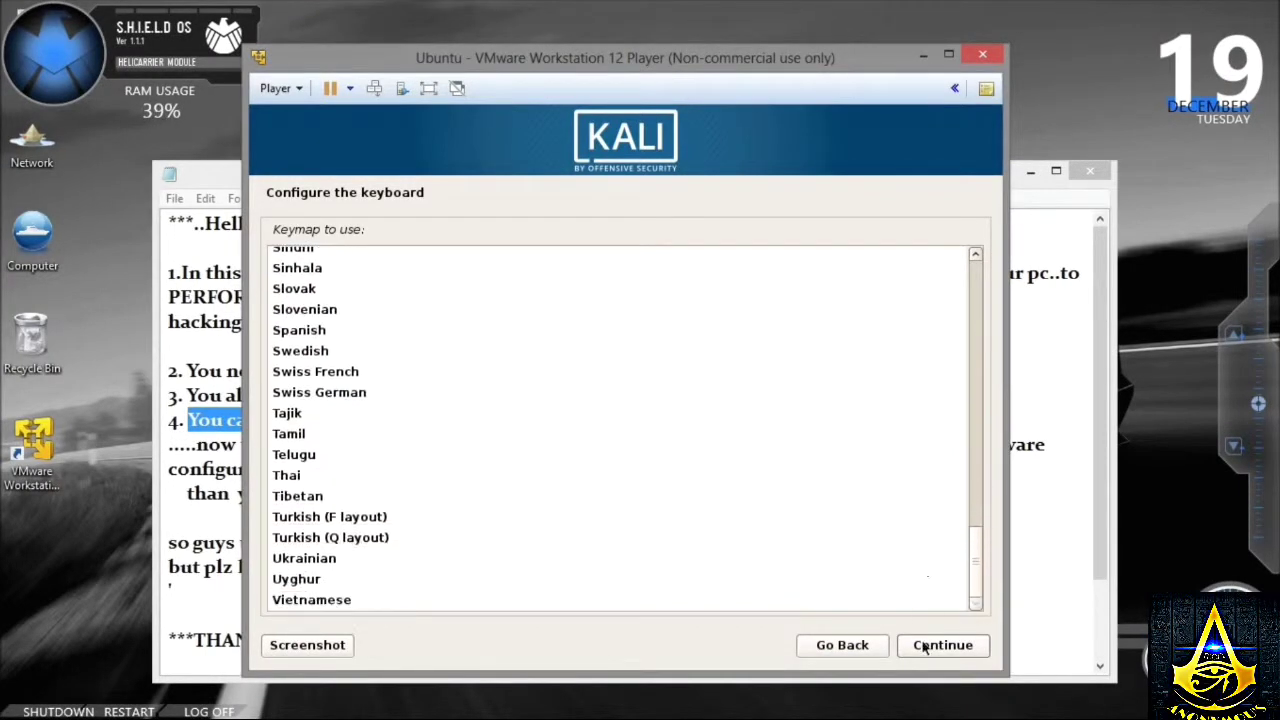
{"action": "scroll", "coordinate": [905, 420], "scroll_direction": "up", "scroll_amount": 15}
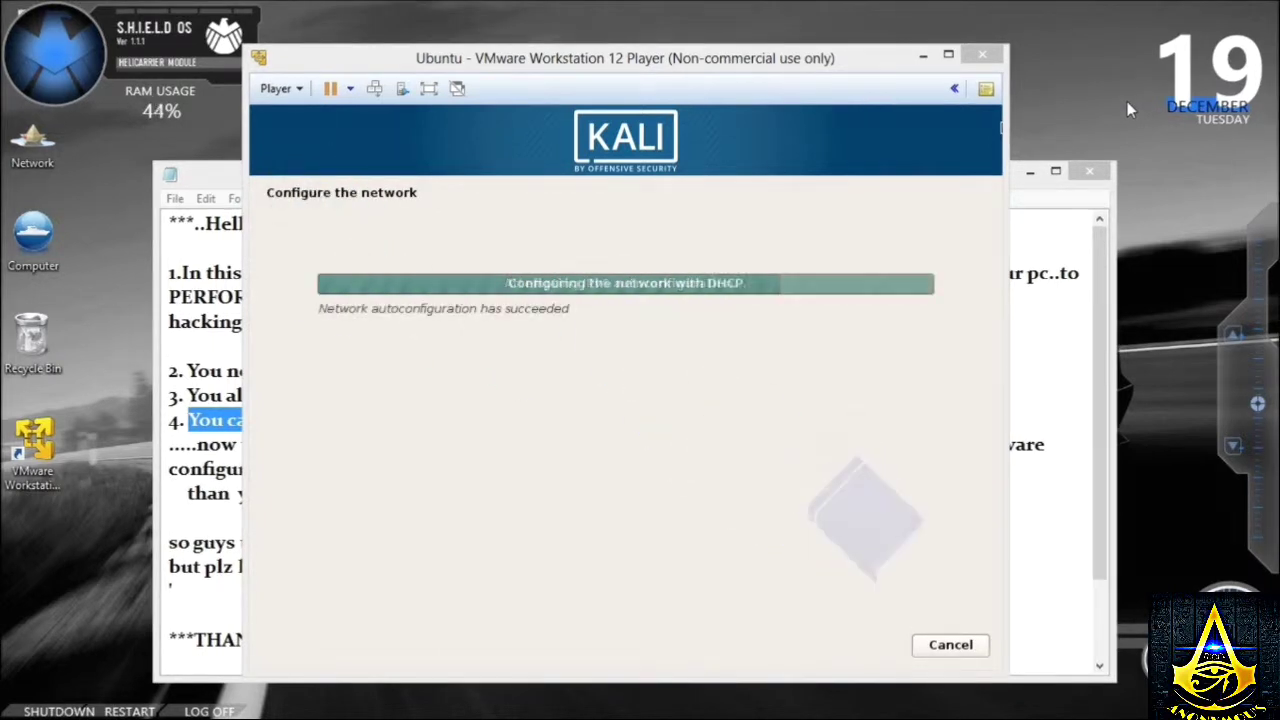
- Refresh the host desktop several times from its context menu
{"action": "right_click", "coordinate": [1056, 36]}
{"action": "left_click", "coordinate": [1106, 88]}
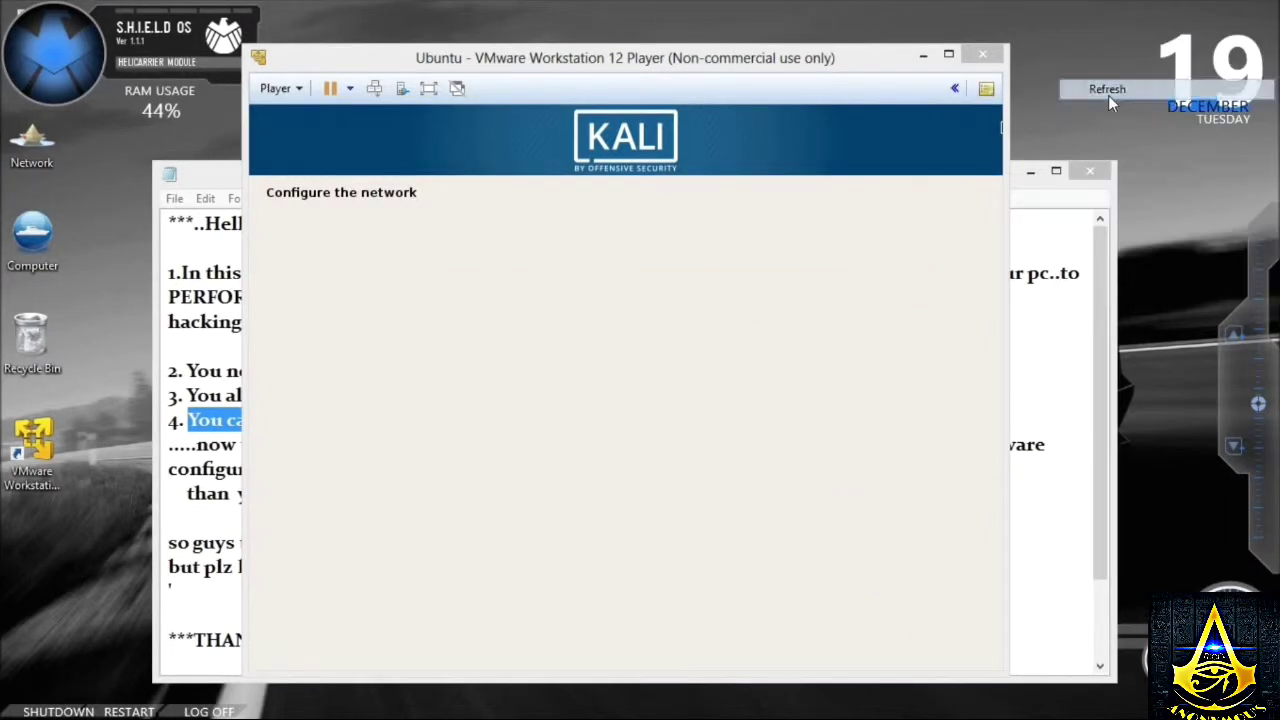
{"action": "right_click", "coordinate": [1046, 24]}
{"action": "left_click", "coordinate": [1100, 78]}
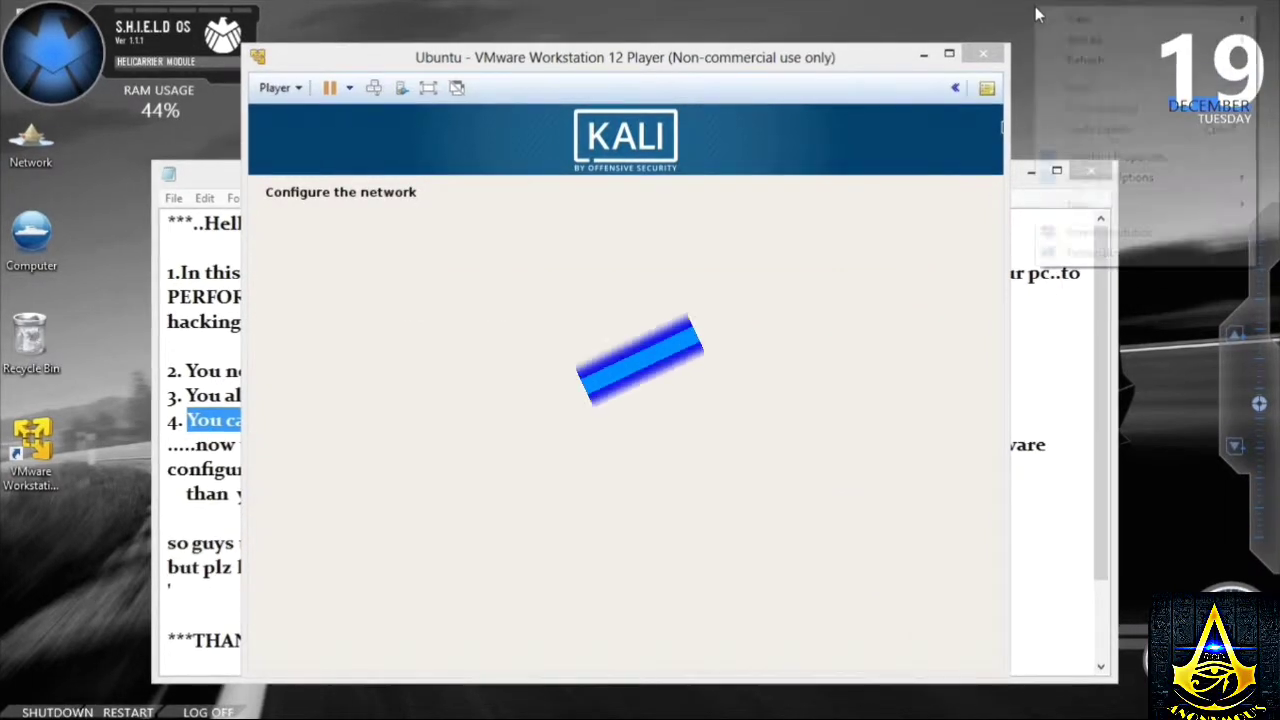
{"action": "right_click", "coordinate": [1035, 6]}
{"action": "left_click", "coordinate": [1078, 56]}
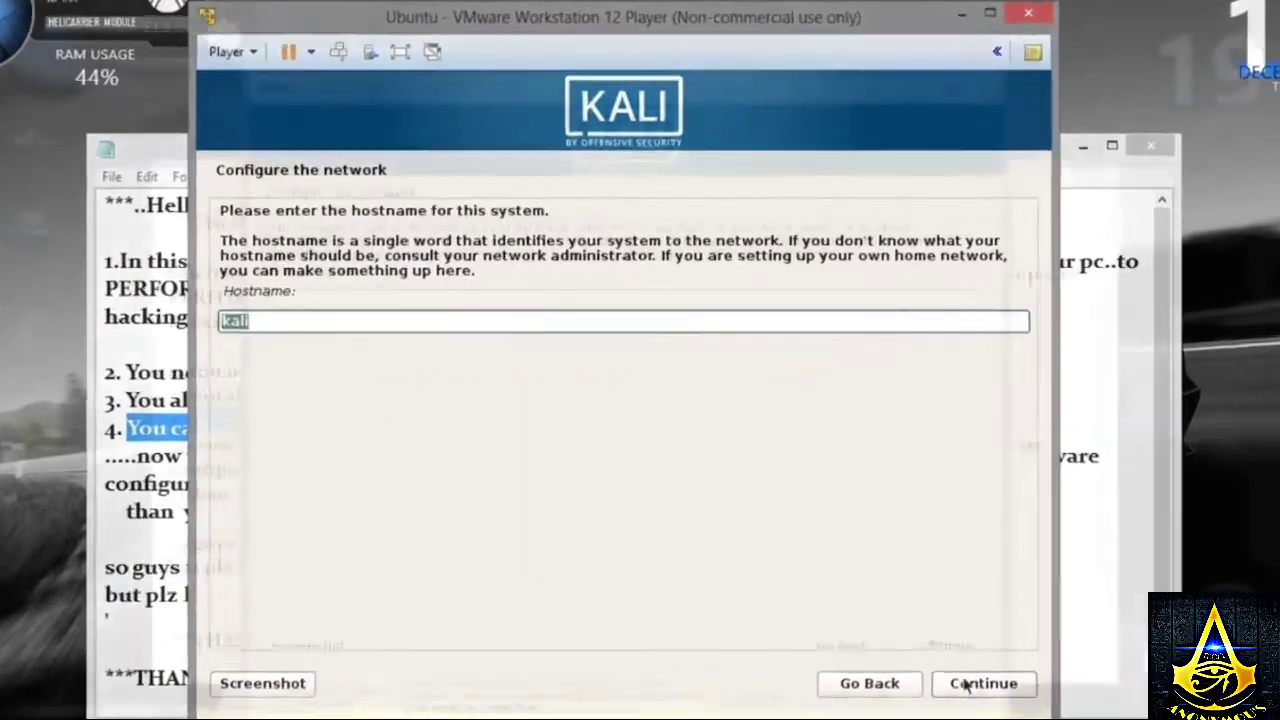
- Keep hostname kali, leave the domain empty, and enter the root password twice
{"action": "left_click", "coordinate": [942, 645]}
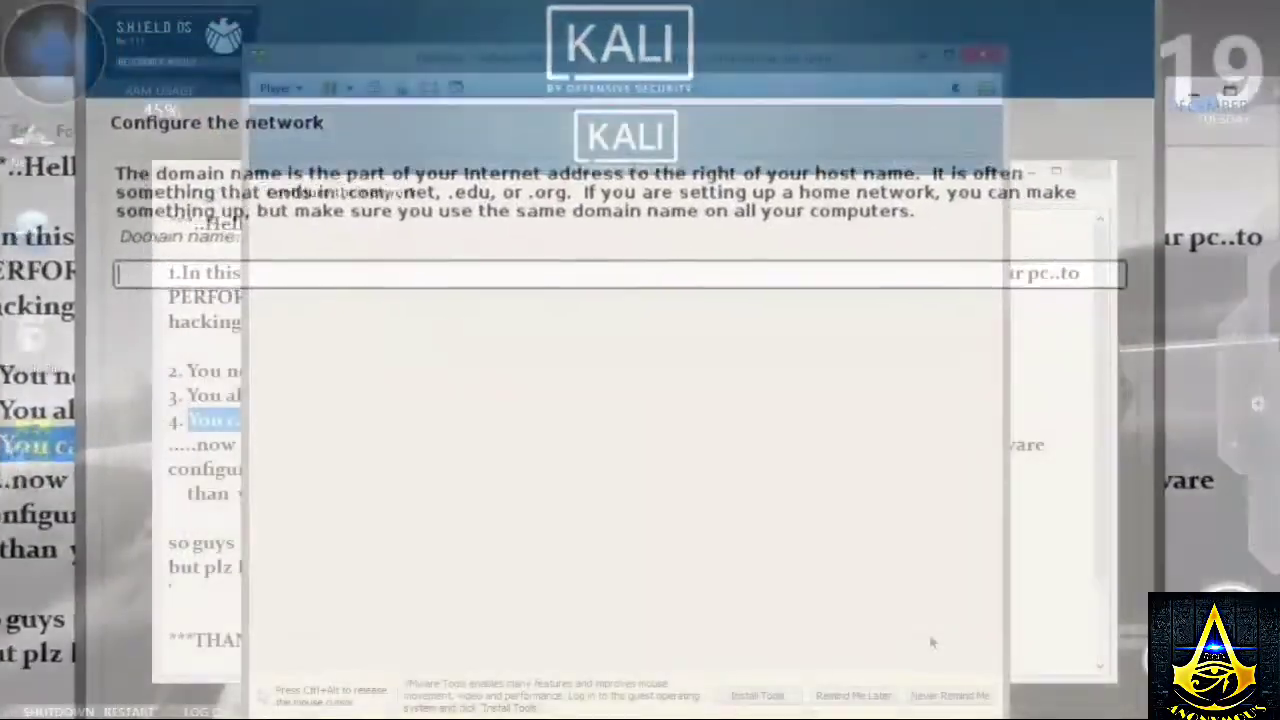
{"action": "left_click", "coordinate": [930, 642]}
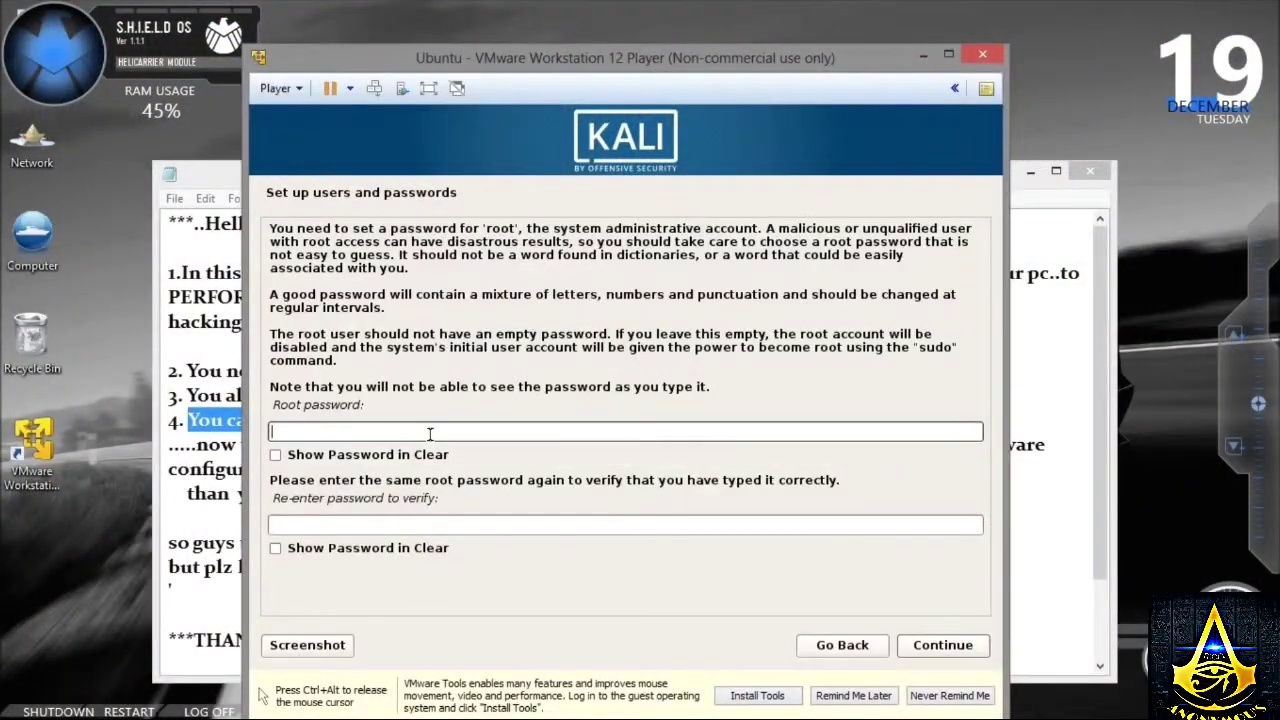
{"action": "type", "text": "toor"}
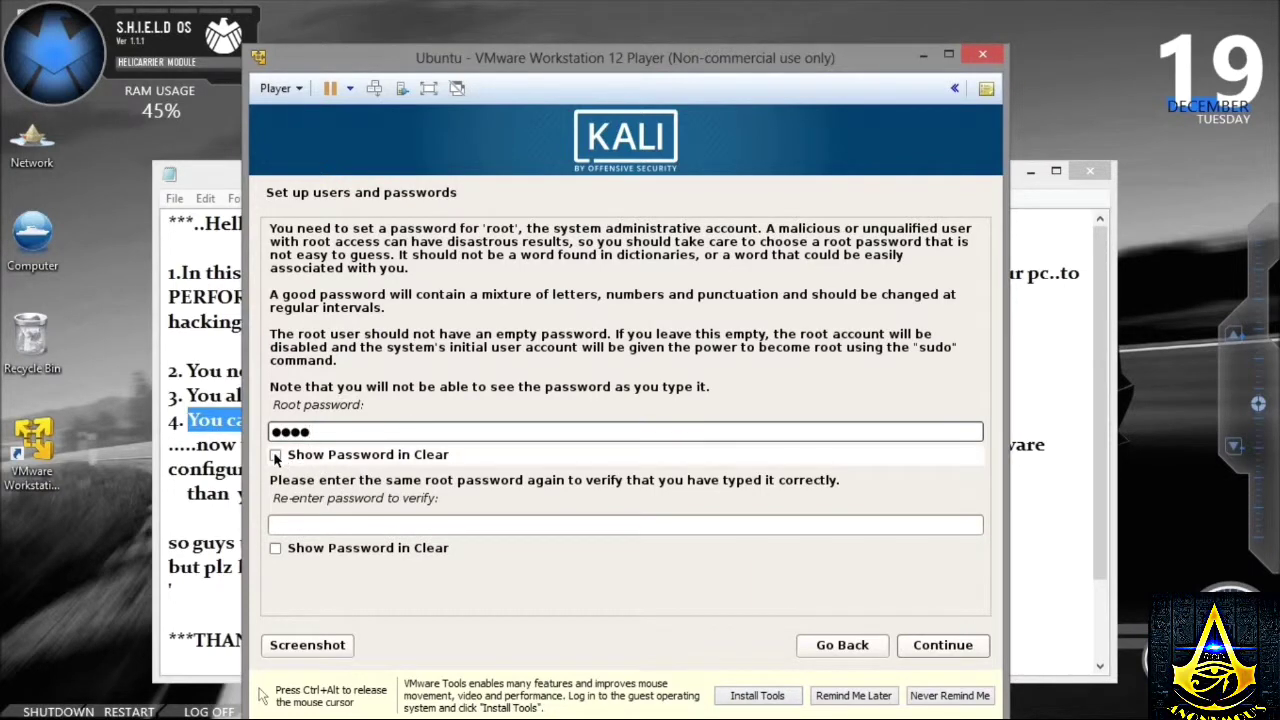
{"action": "left_click", "coordinate": [275, 455]}
{"action": "left_click", "coordinate": [300, 524]}
{"action": "type", "text": "1234"}
{"action": "left_click", "coordinate": [275, 548]}
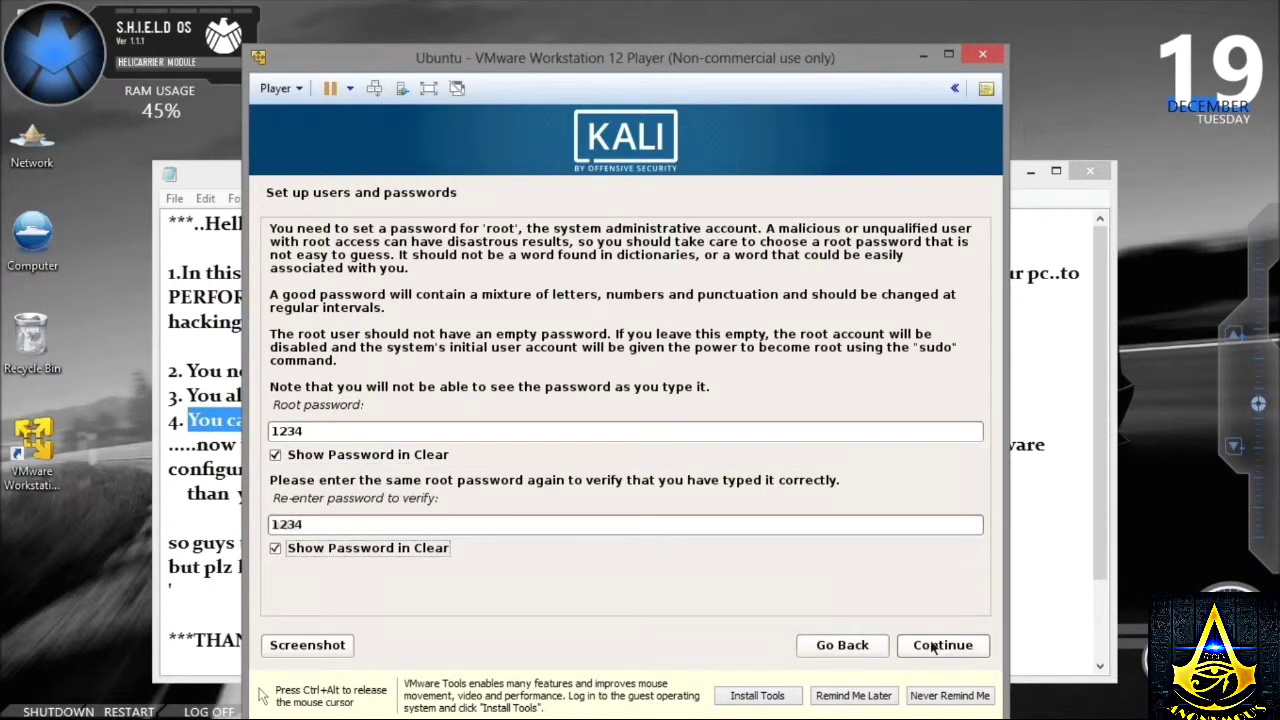
{"action": "left_click", "coordinate": [933, 645]}
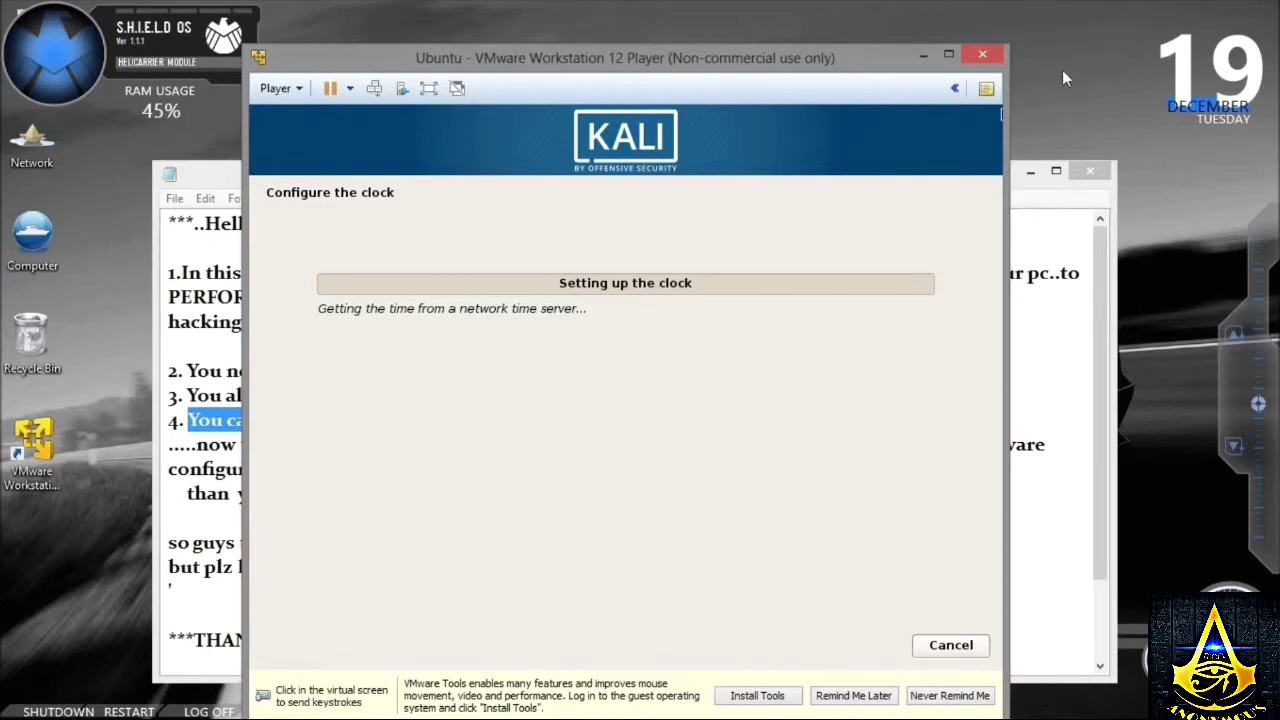
- Refresh the host desktop again and return focus to the virtual machine
{"action": "right_click", "coordinate": [1062, 70]}
{"action": "left_click", "coordinate": [1127, 126]}
{"action": "right_click", "coordinate": [1031, 23]}
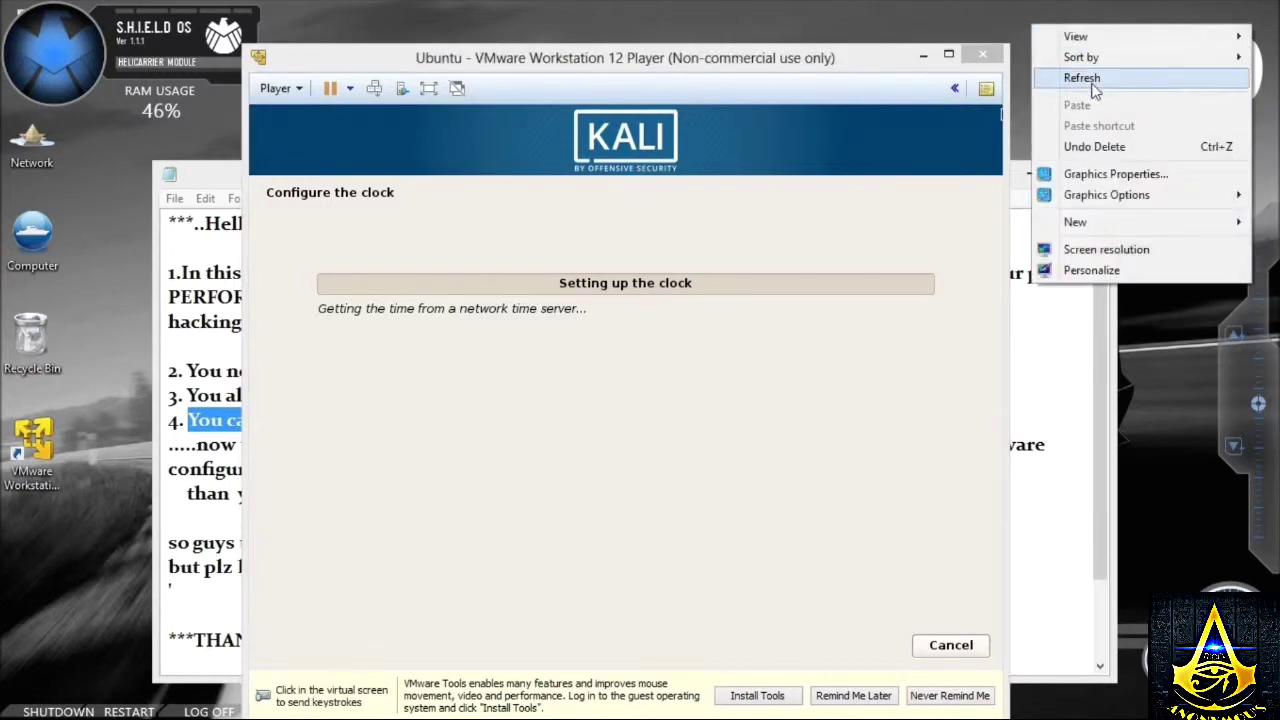
{"action": "left_click", "coordinate": [1087, 79]}
{"action": "left_click", "coordinate": [580, 341]}
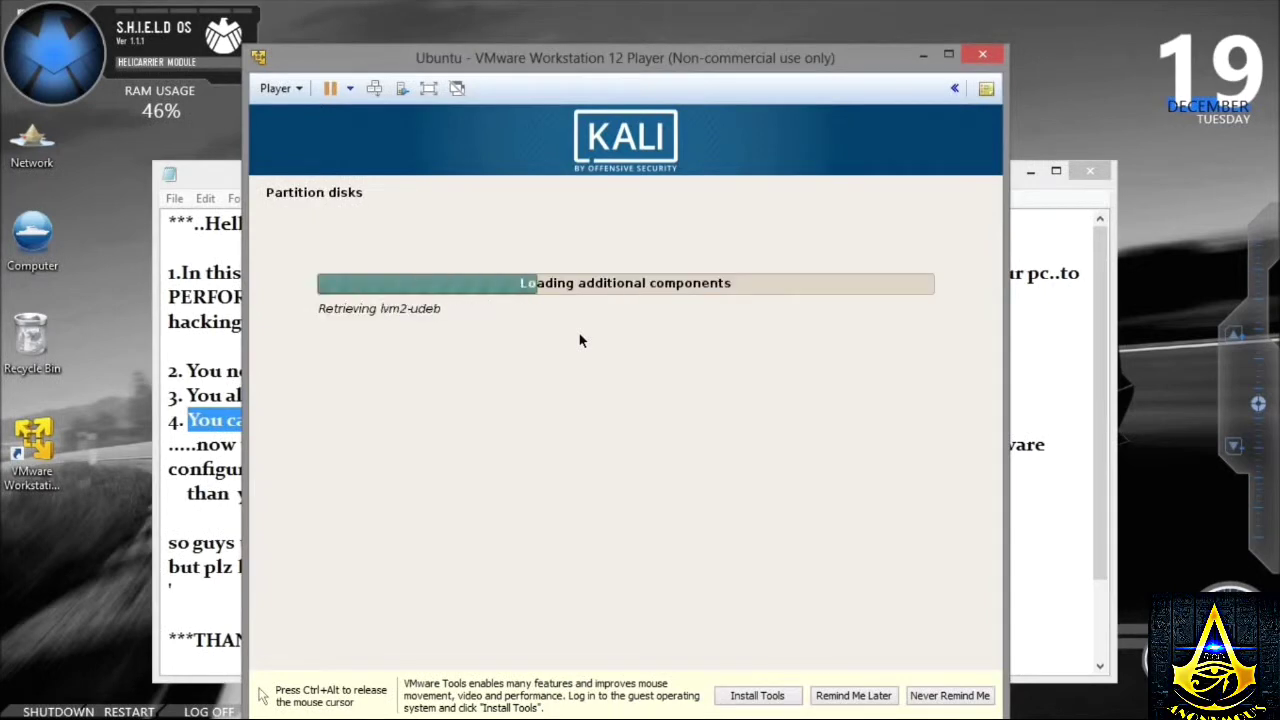
- Partition the disk with all files in one partition and write the changes
{"action": "key", "text": "ctrl+alt"}
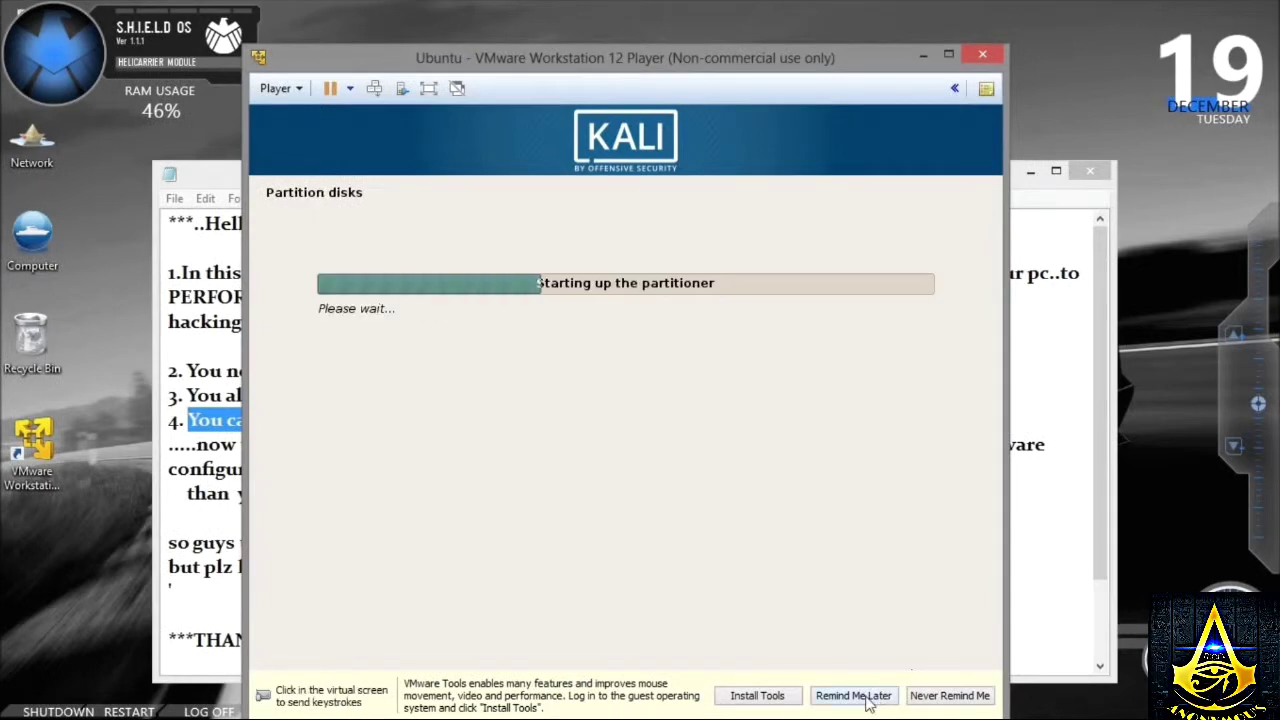
{"action": "left_click", "coordinate": [866, 697]}
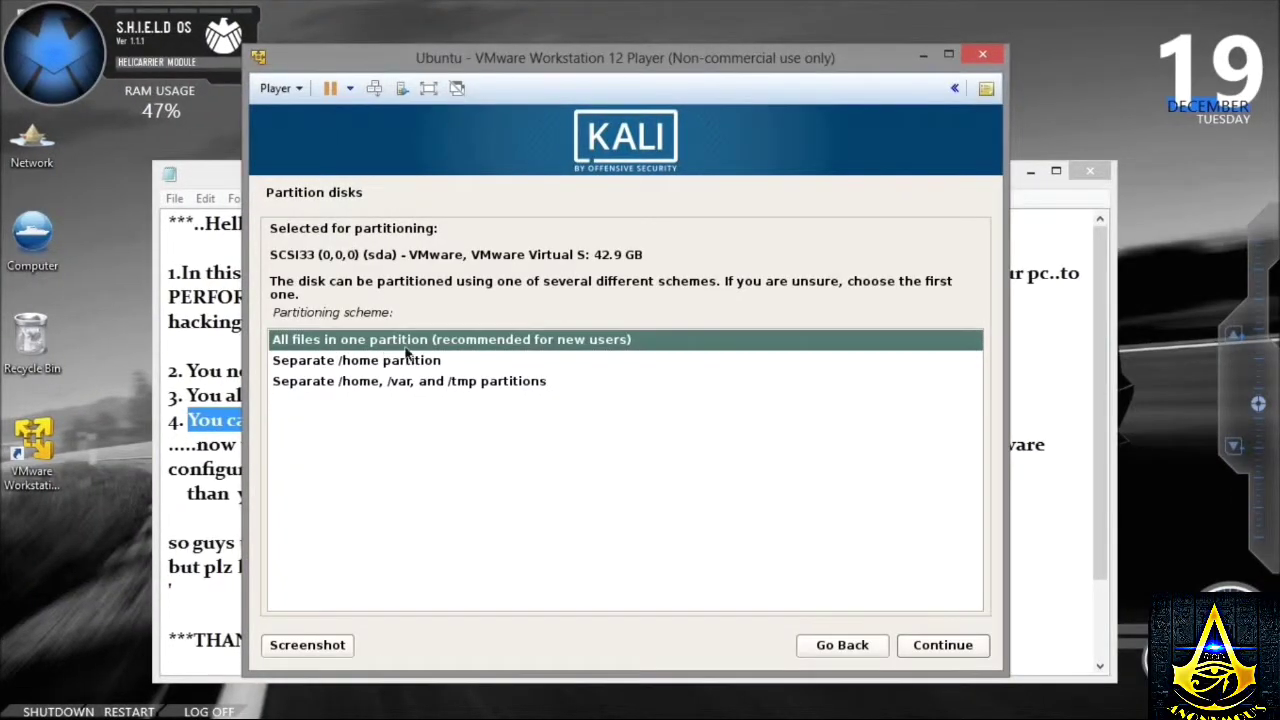
{"action": "left_click", "coordinate": [914, 642]}
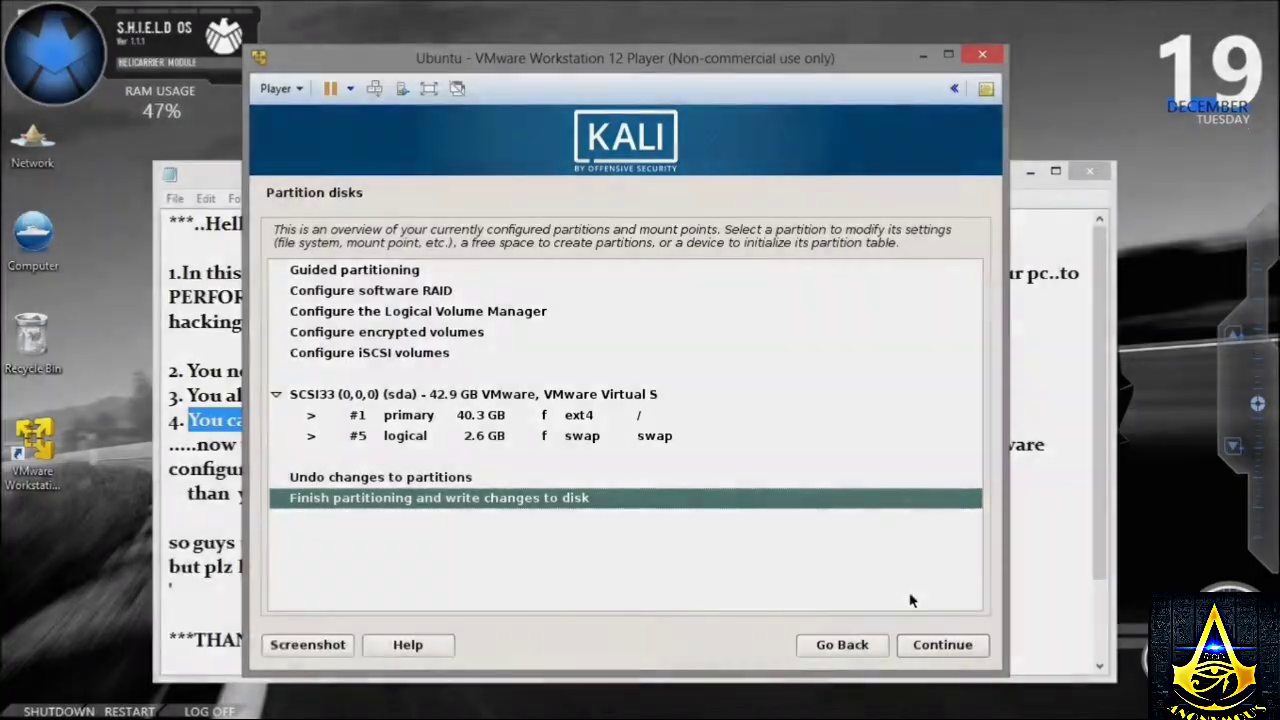
{"action": "left_click", "coordinate": [942, 645]}
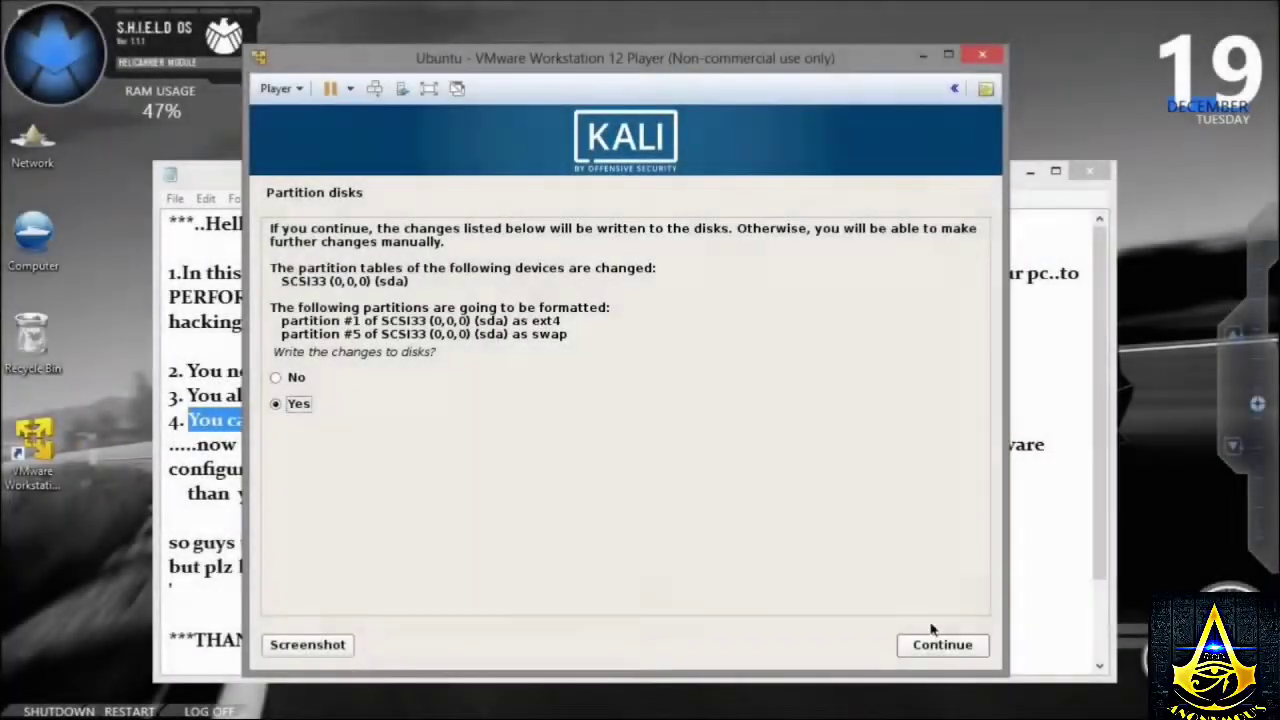
{"action": "left_click", "coordinate": [935, 641]}
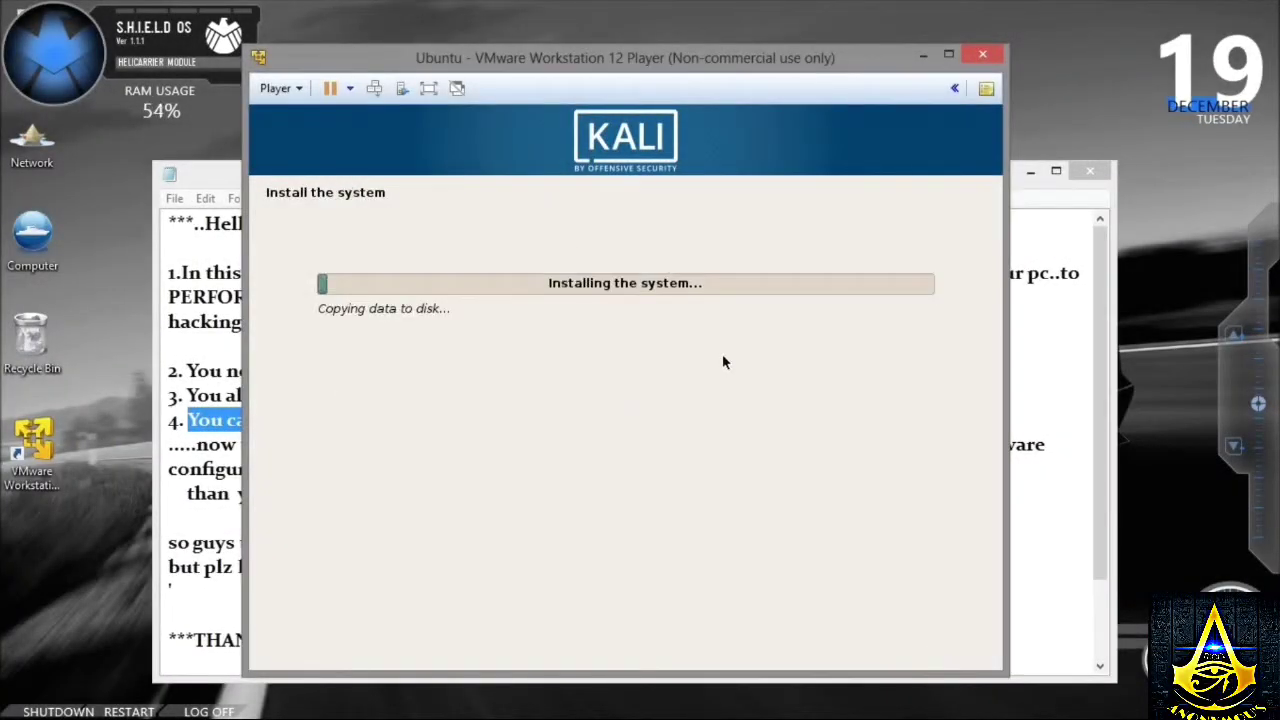
- Add a new line starting "it will take" below the installation-time paragraph in the JJJ notes
{"action": "left_click", "coordinate": [1052, 558]}
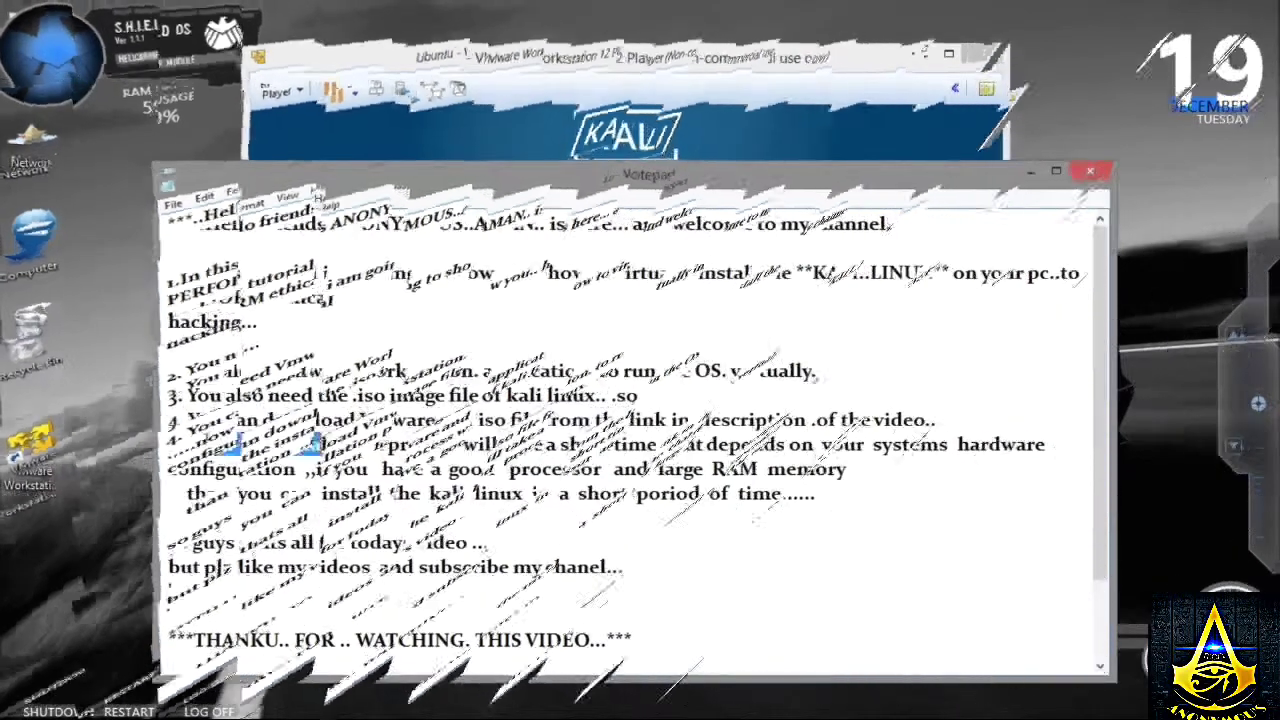
{"action": "mouse_move", "coordinate": [197, 444]}
{"action": "left_mouse_down"}
{"action": "mouse_move", "coordinate": [348, 450]}
{"action": "mouse_move", "coordinate": [400, 542]}
{"action": "mouse_move", "coordinate": [571, 497]}
{"action": "mouse_move", "coordinate": [901, 447]}
{"action": "mouse_move", "coordinate": [1070, 452]}
{"action": "mouse_move", "coordinate": [993, 483]}
{"action": "left_mouse_up"}
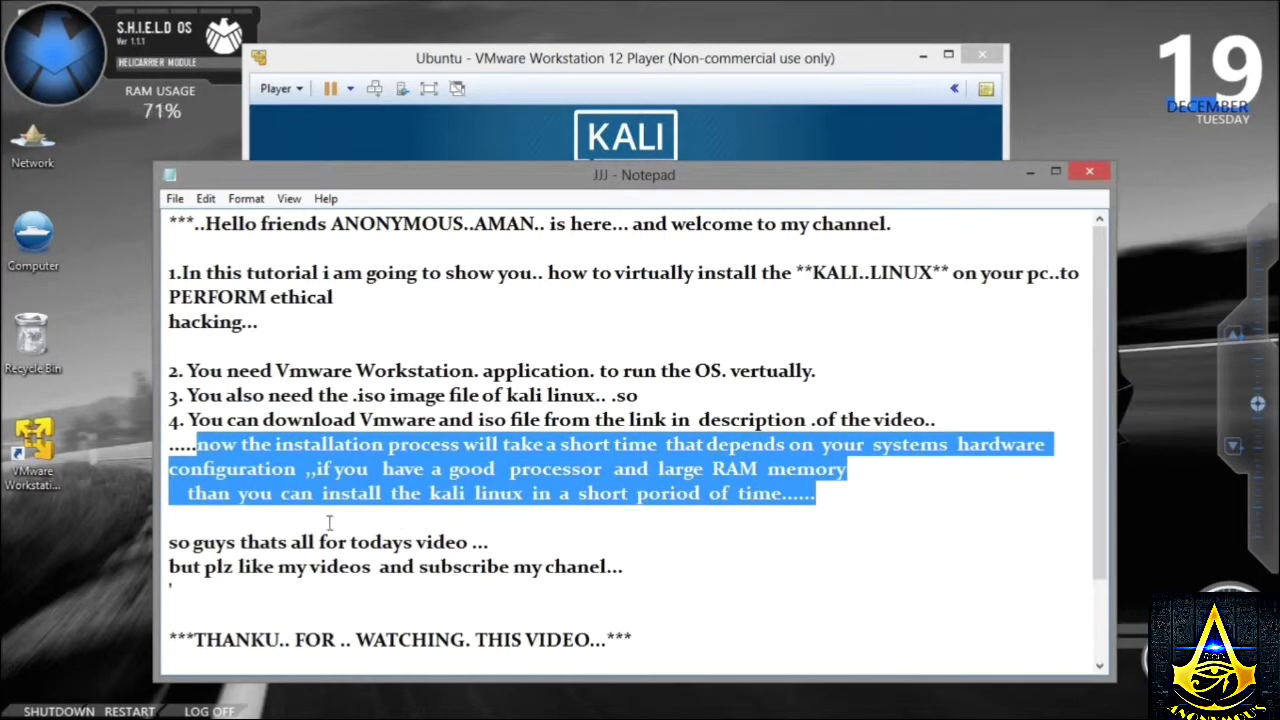
{"action": "left_click", "coordinate": [818, 495]}
{"action": "key", "text": "Return"}
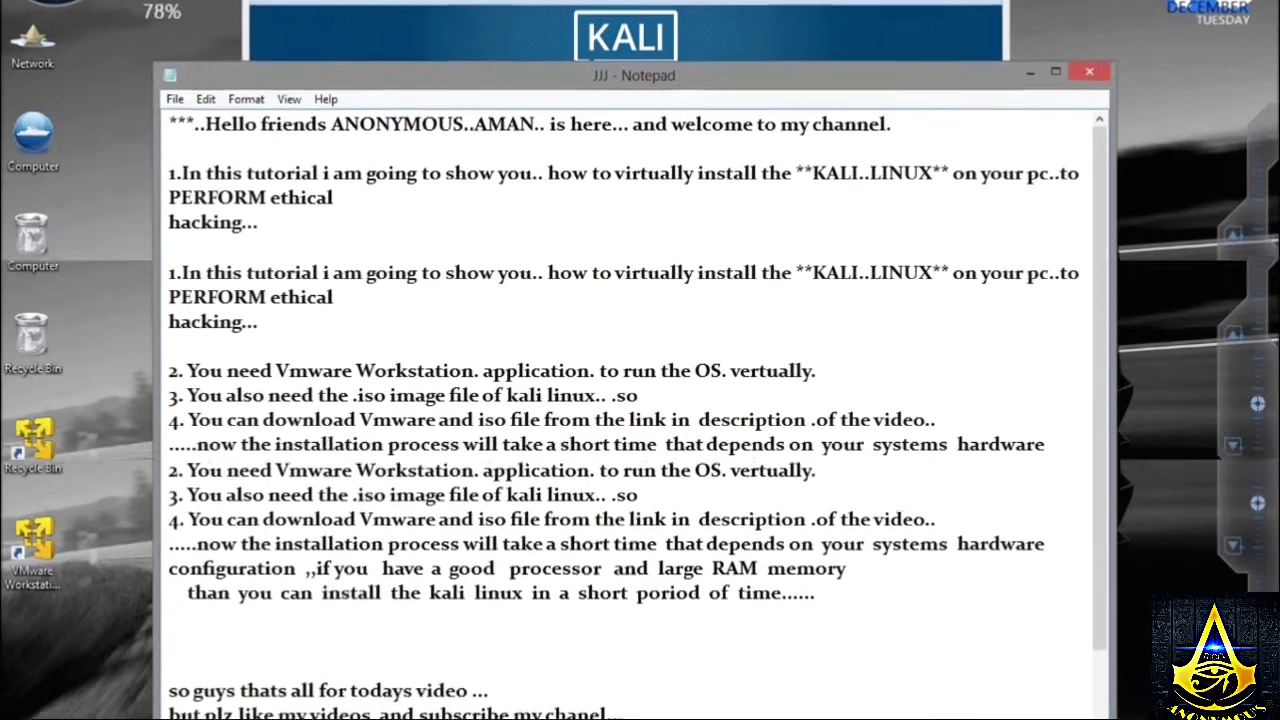
{"action": "type", "text": "ake"}
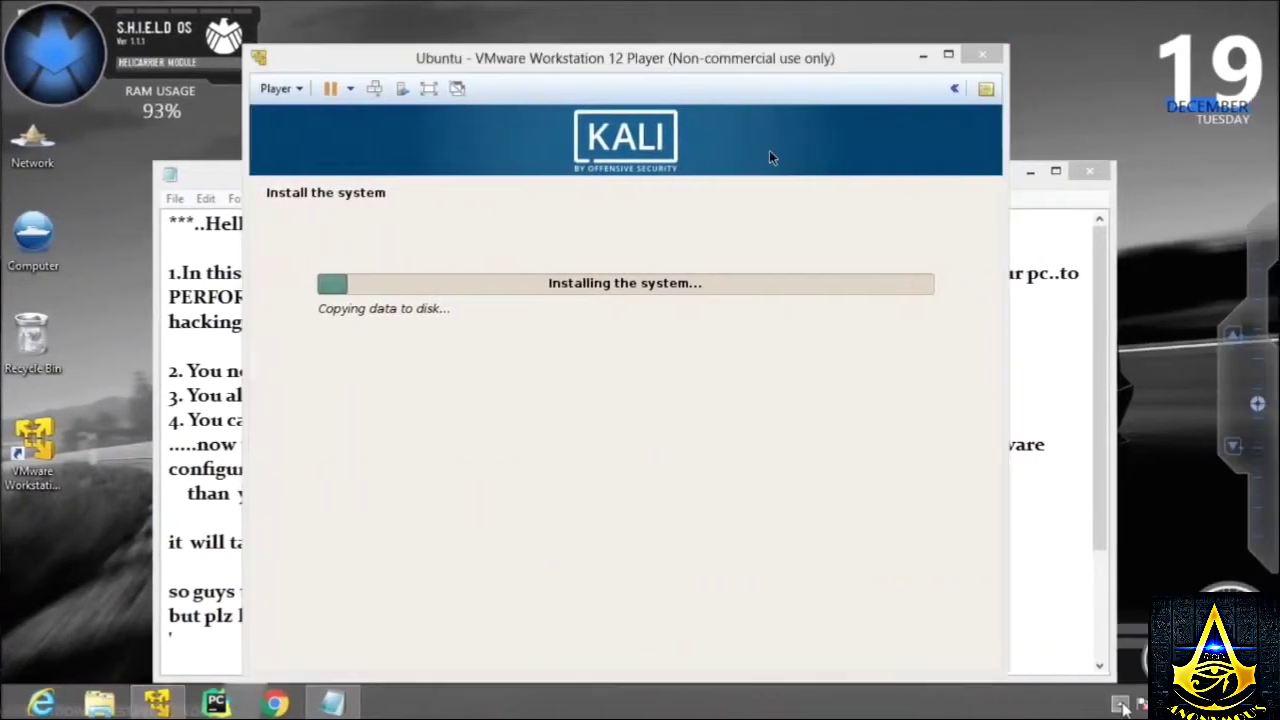
- Answer No to using a network mirror for the package manager and continue
{"action": "left_click", "coordinate": [1120, 704]}
{"action": "right_click", "coordinate": [1119, 610]}
{"action": "left_click", "coordinate": [1057, 549]}
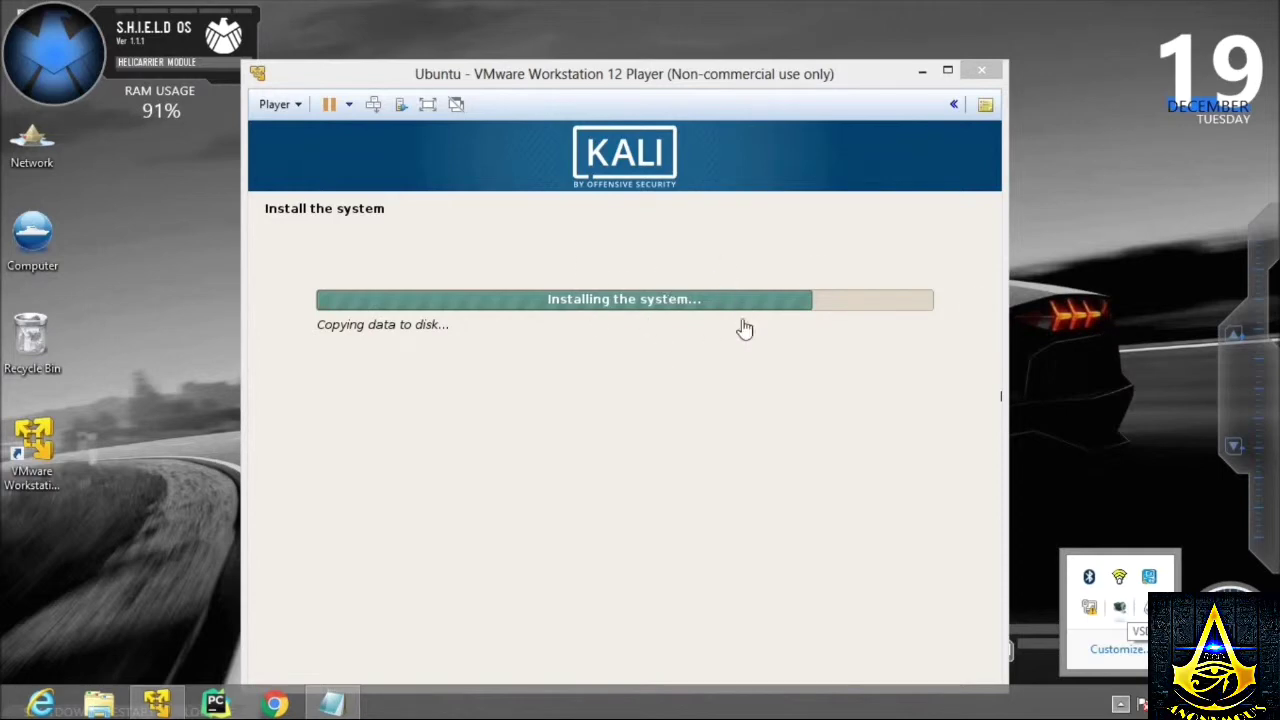
{"action": "right_click", "coordinate": [1046, 235]}
{"action": "key", "text": "Escape"}
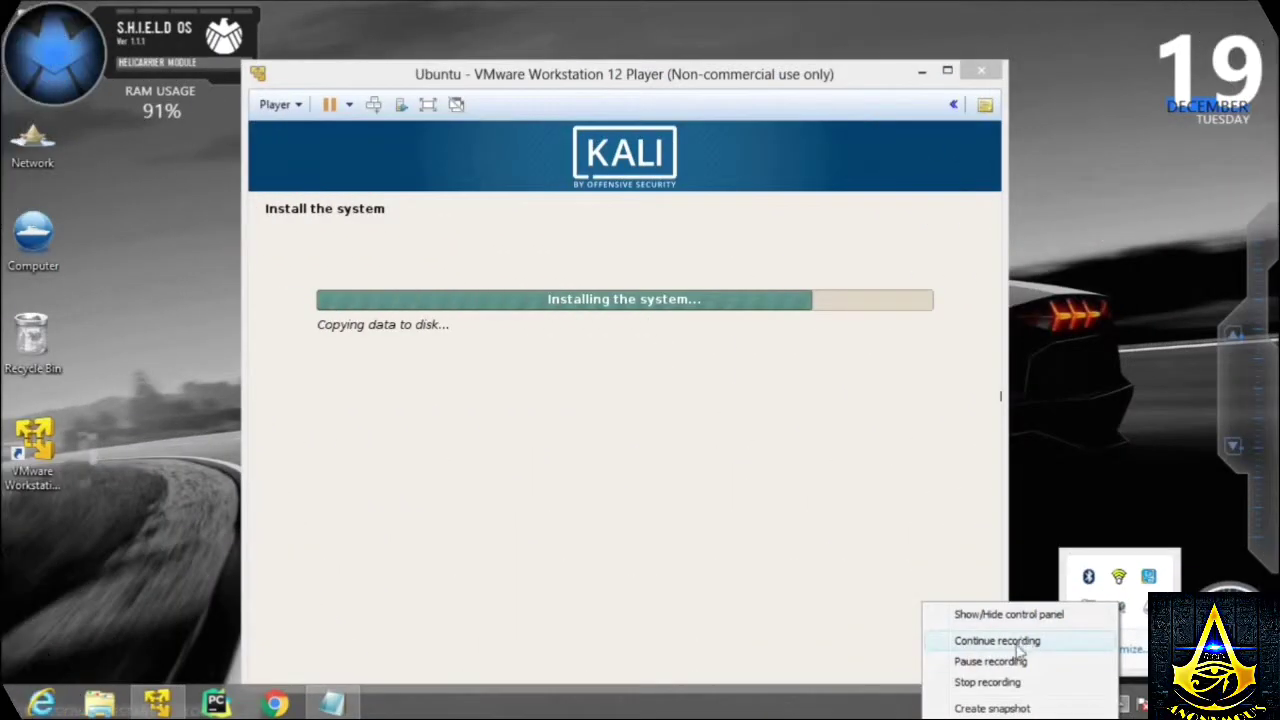
{"action": "left_click", "coordinate": [990, 662]}
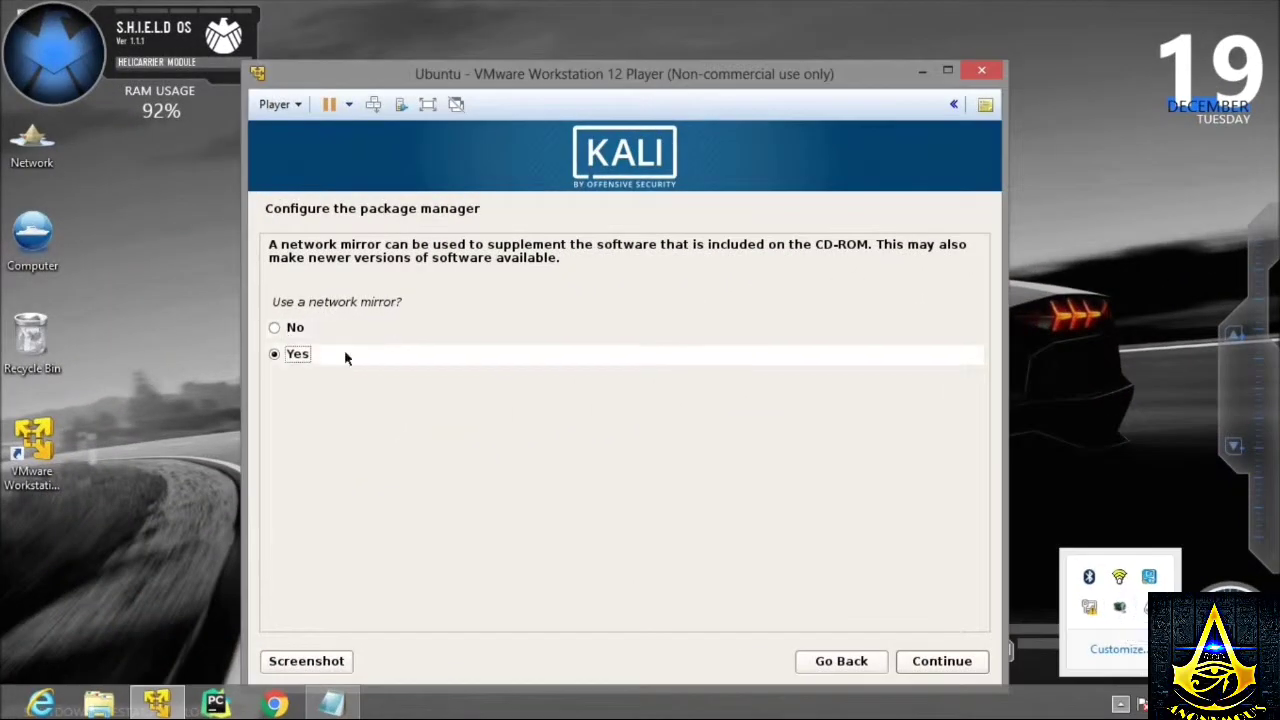
{"action": "left_click", "coordinate": [281, 330]}
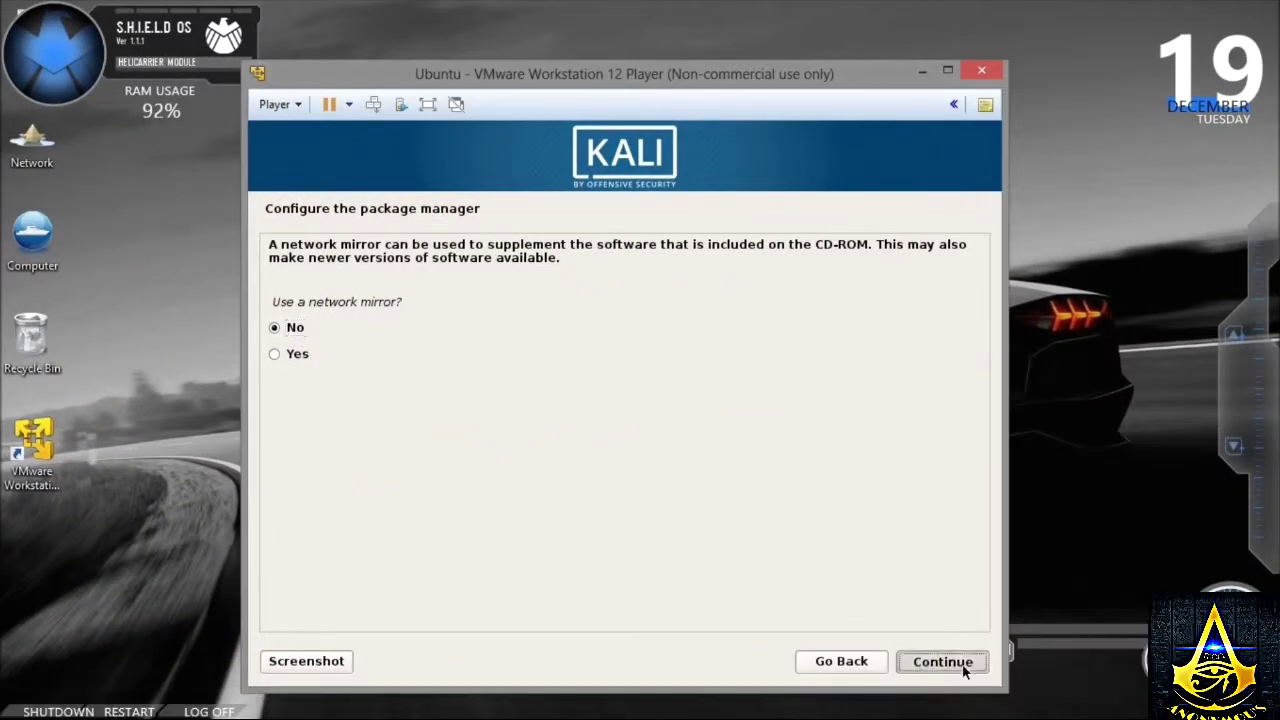
{"action": "left_click", "coordinate": [965, 667]}
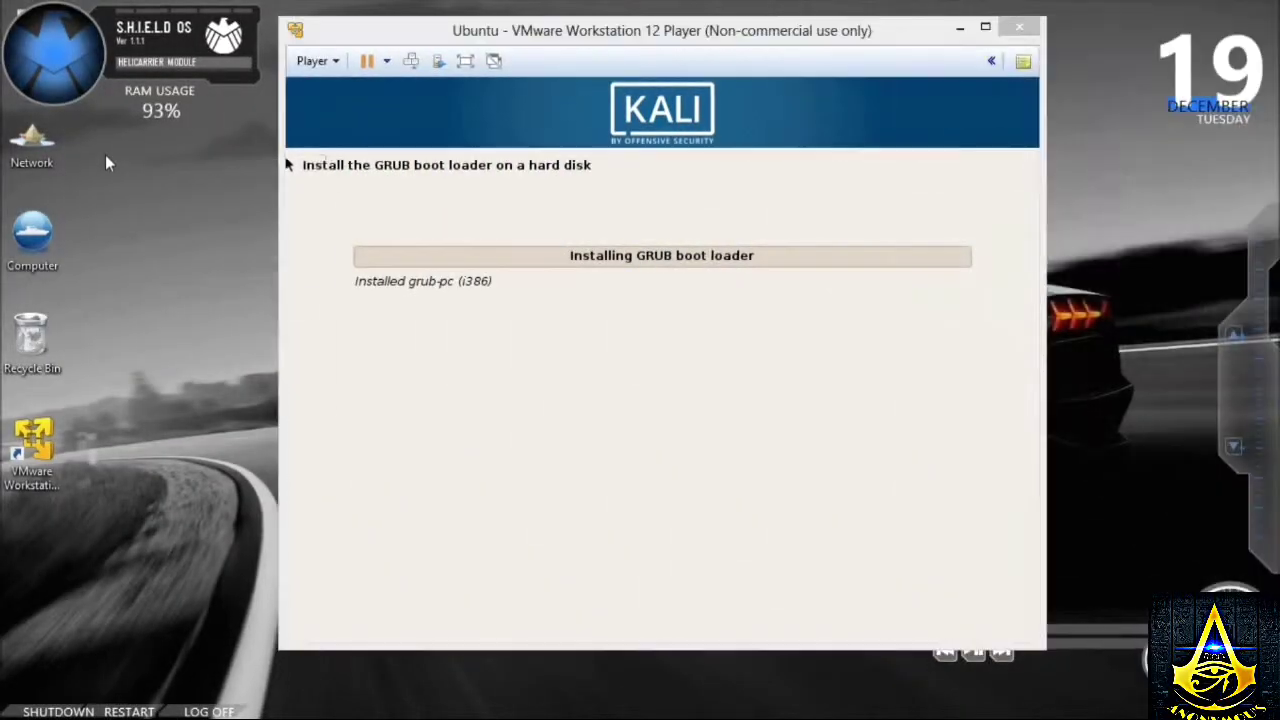
- Refresh the host desktop and return focus to the virtual machine
{"action": "right_click", "coordinate": [108, 163]}
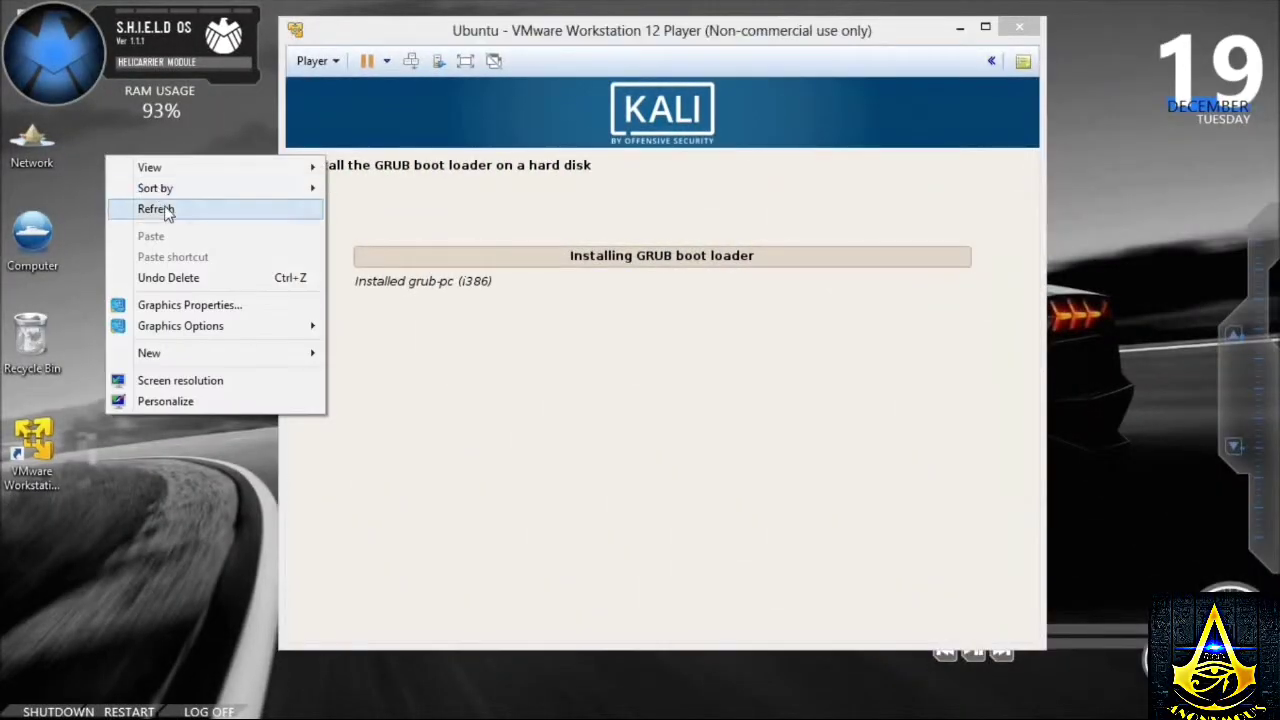
{"action": "left_click", "coordinate": [168, 208]}
{"action": "left_click", "coordinate": [586, 263]}
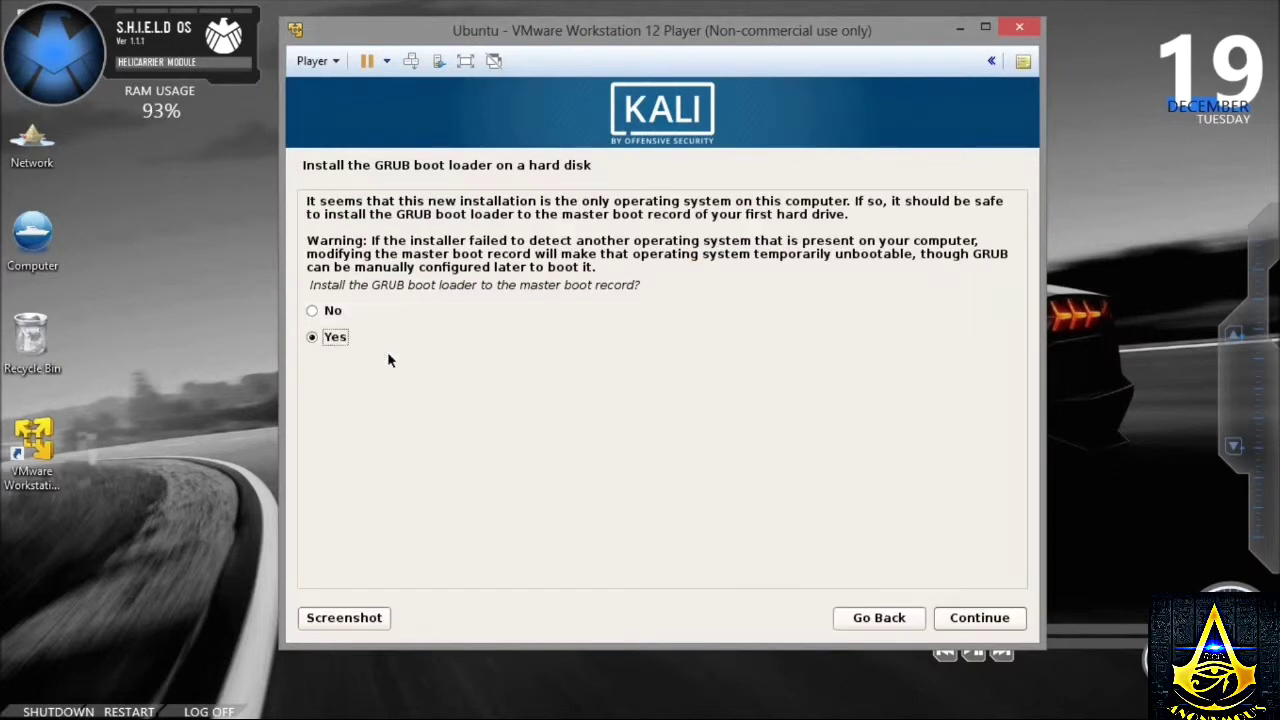
- Install the GRUB boot loader to the master boot record on /dev/sda
{"action": "left_click", "coordinate": [326, 312]}
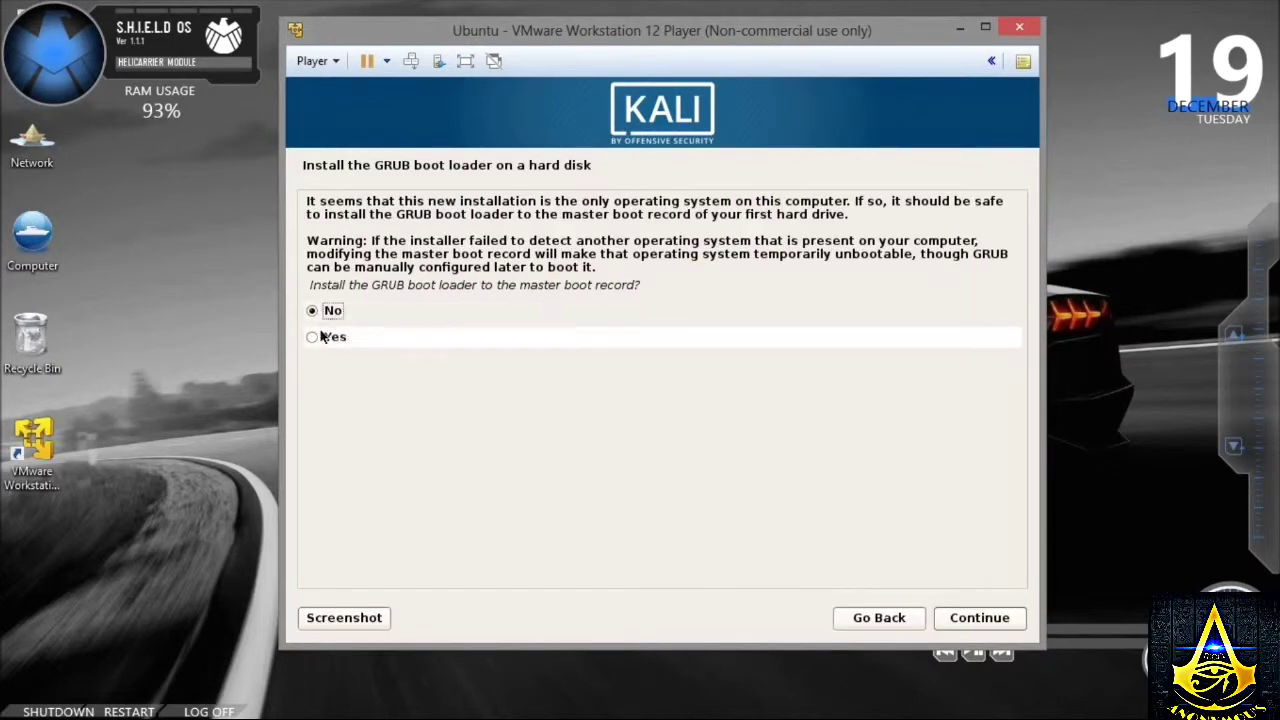
{"action": "left_click", "coordinate": [317, 338]}
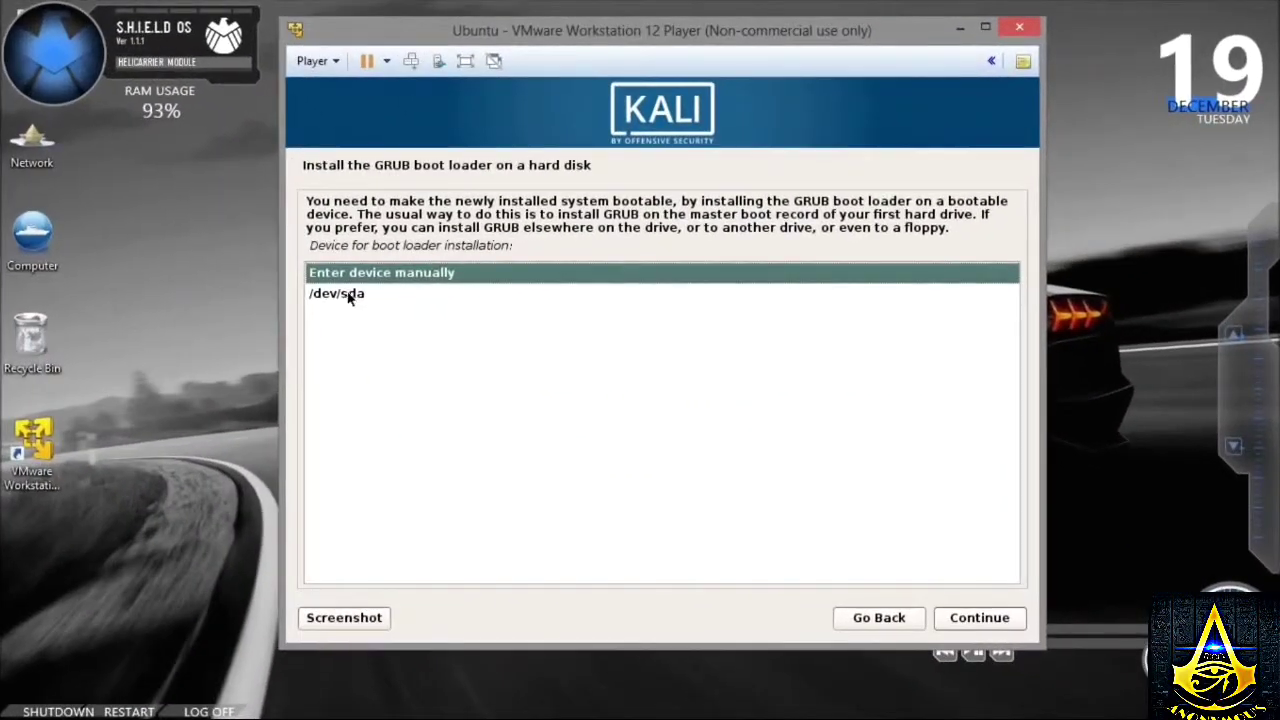
{"action": "left_click", "coordinate": [349, 294]}
{"action": "left_click", "coordinate": [955, 617]}
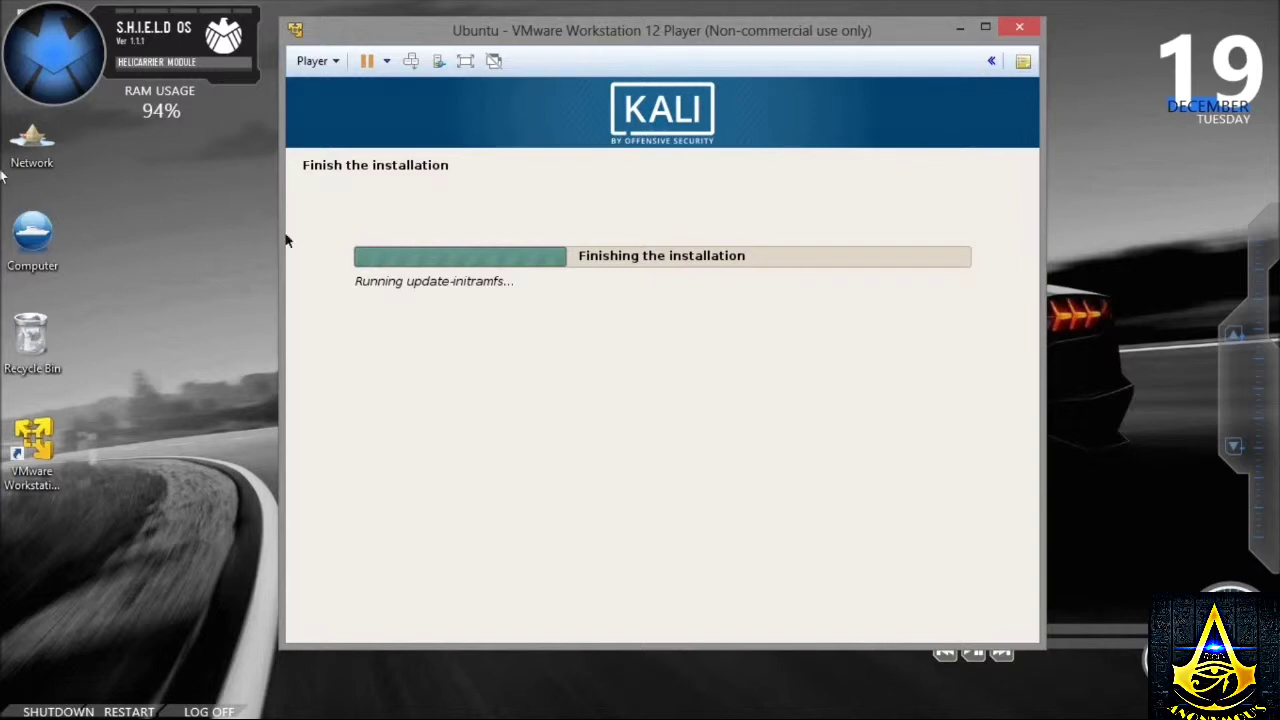
- Refresh the host desktop, then shift the virtual machine window slightly left and down
{"action": "left_click", "coordinate": [149, 200]}
{"action": "right_click", "coordinate": [149, 200]}
{"action": "left_click", "coordinate": [219, 247]}
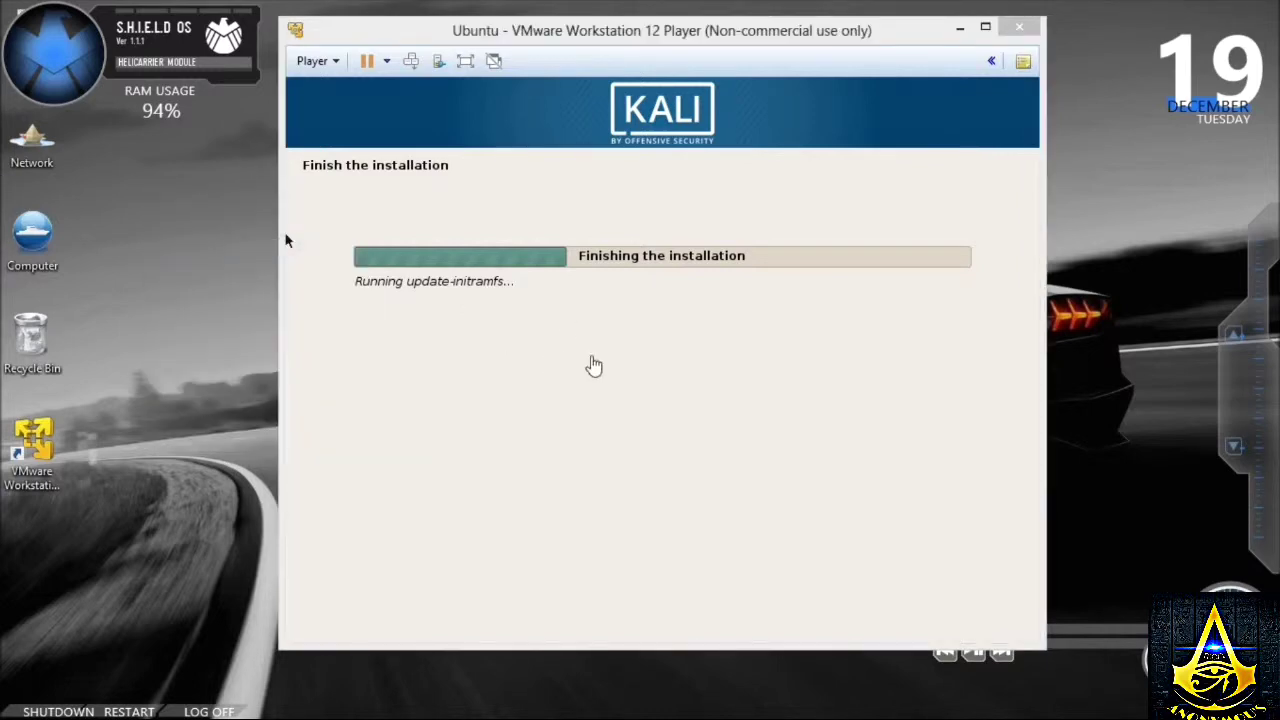
{"action": "left_click", "coordinate": [591, 361]}
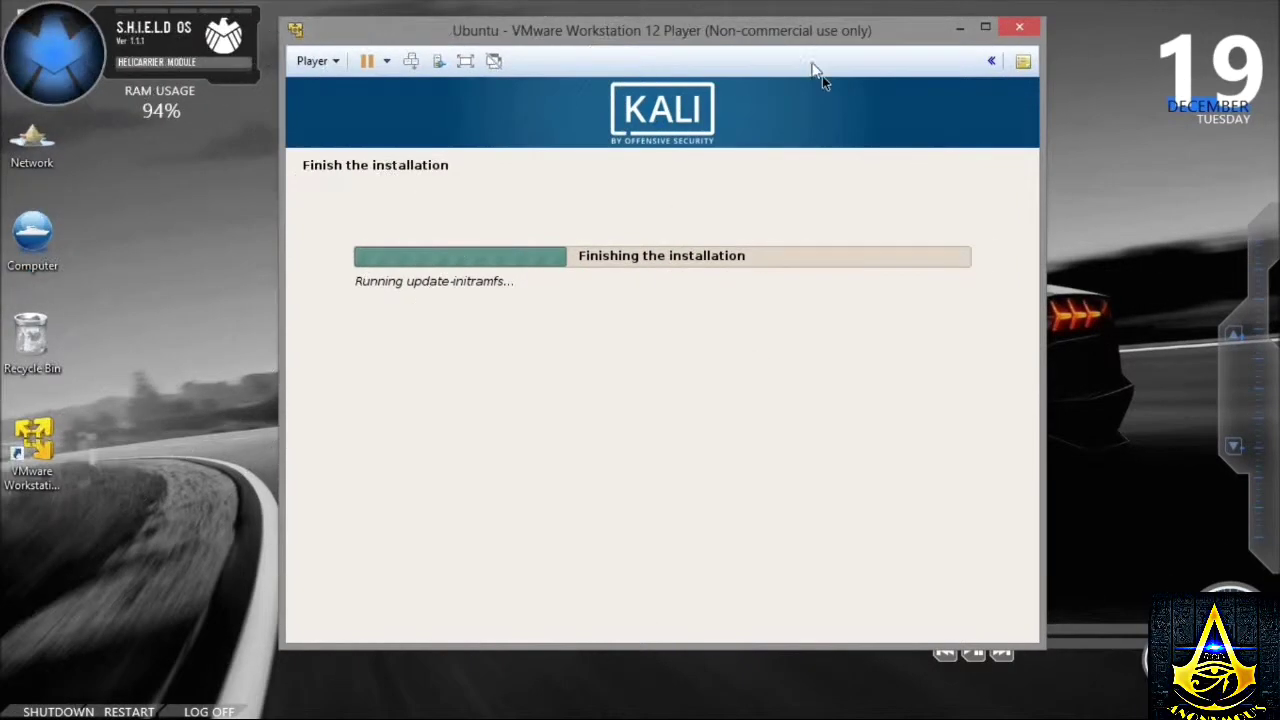
{"action": "left_click_drag", "start_coordinate": [741, 41], "coordinate": [646, 55]}
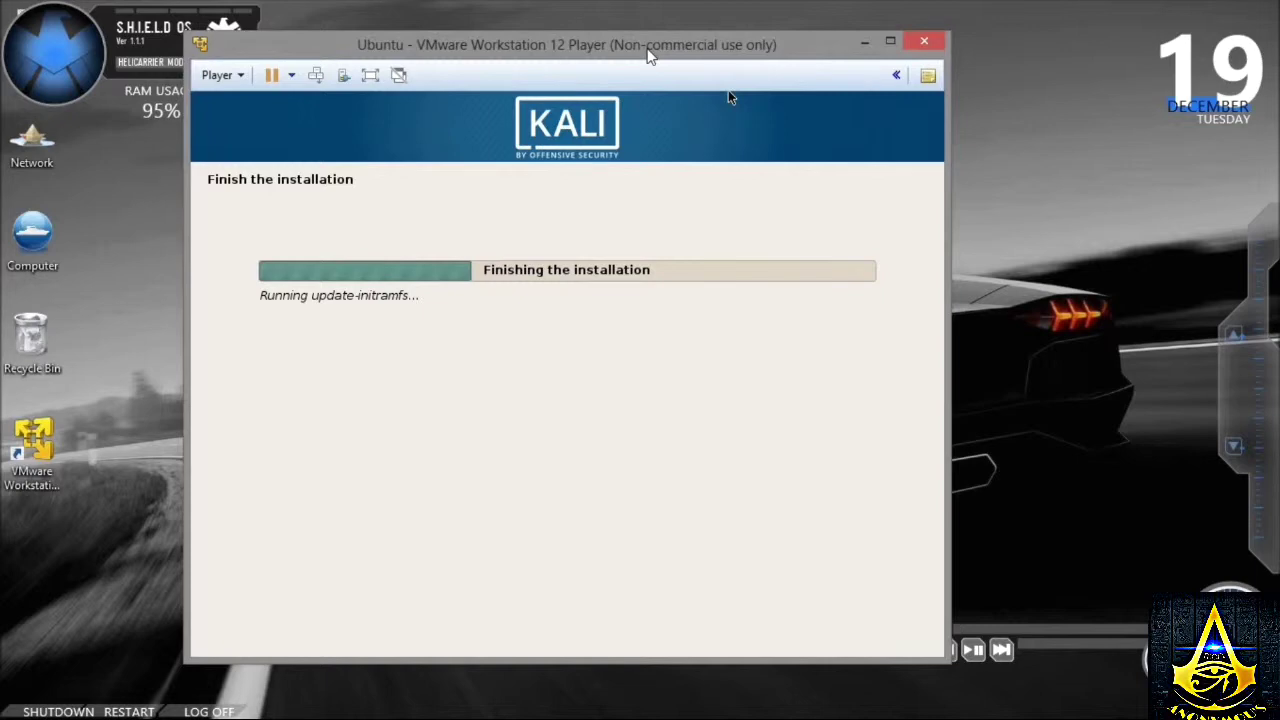
- In full screen, accept the Installation complete notice, then return the VM to a window
{"action": "left_click", "coordinate": [370, 75]}
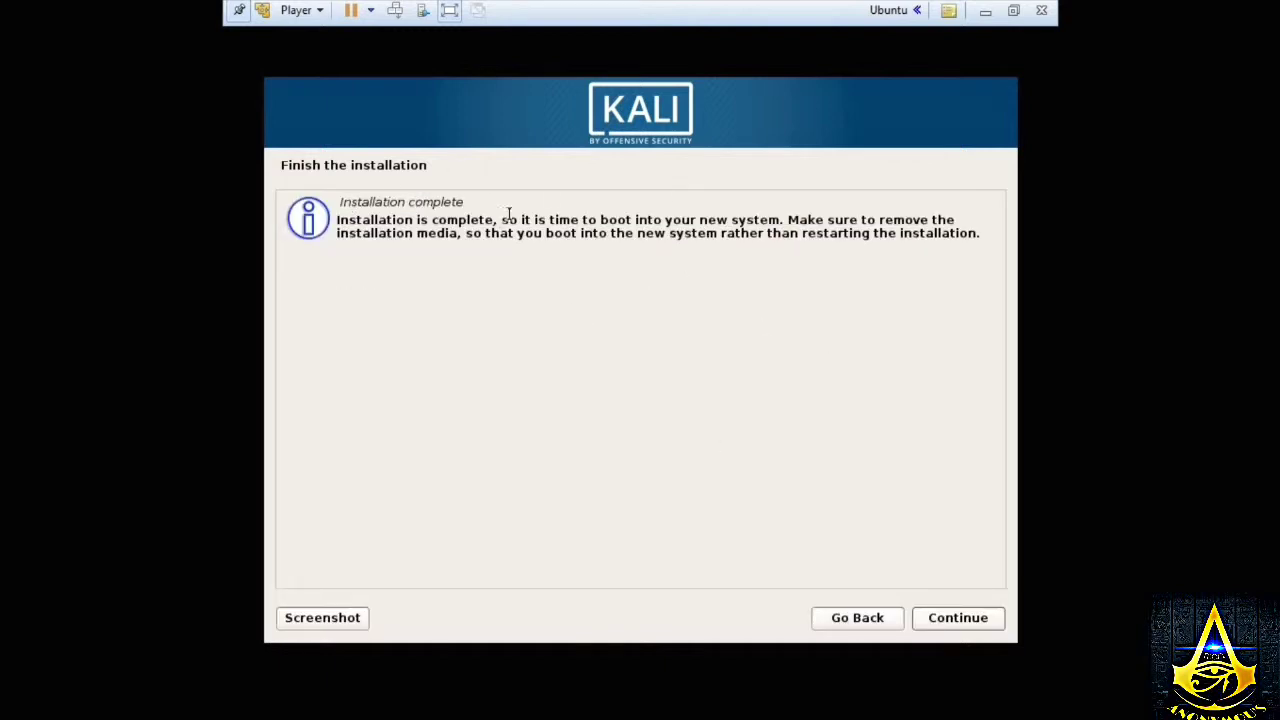
{"action": "left_click", "coordinate": [958, 630]}
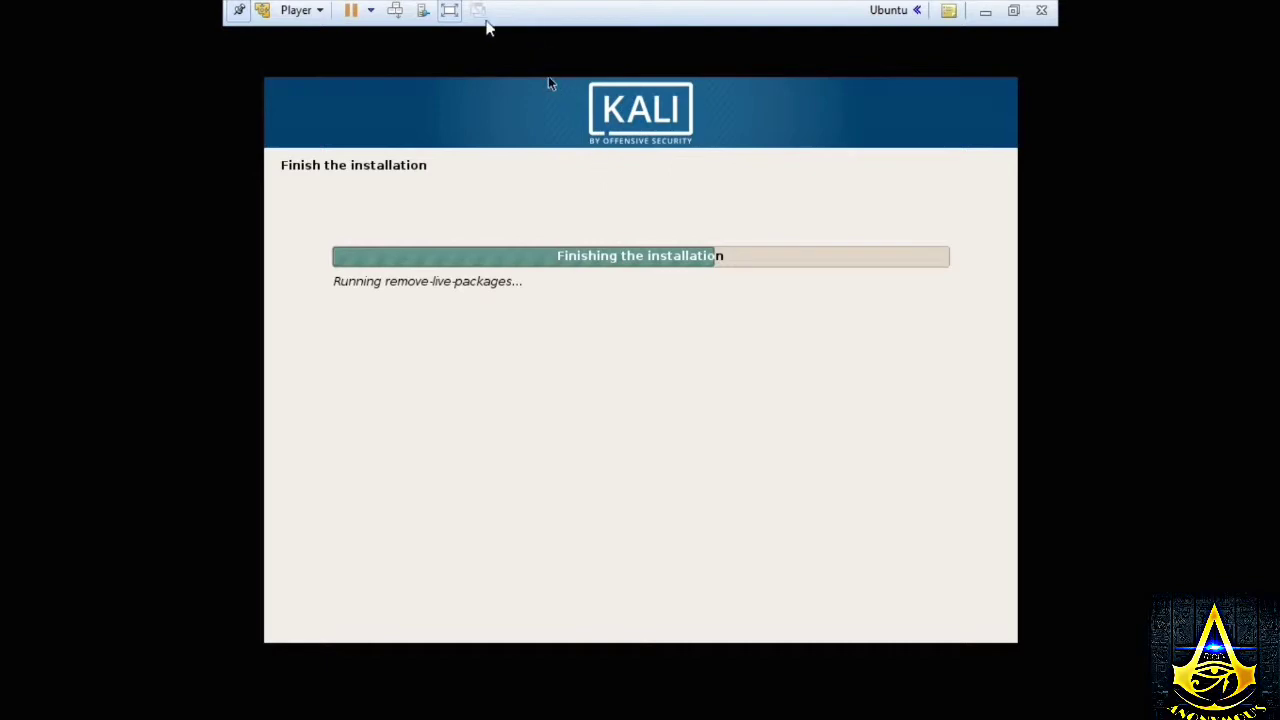
{"action": "left_click", "coordinate": [450, 12]}
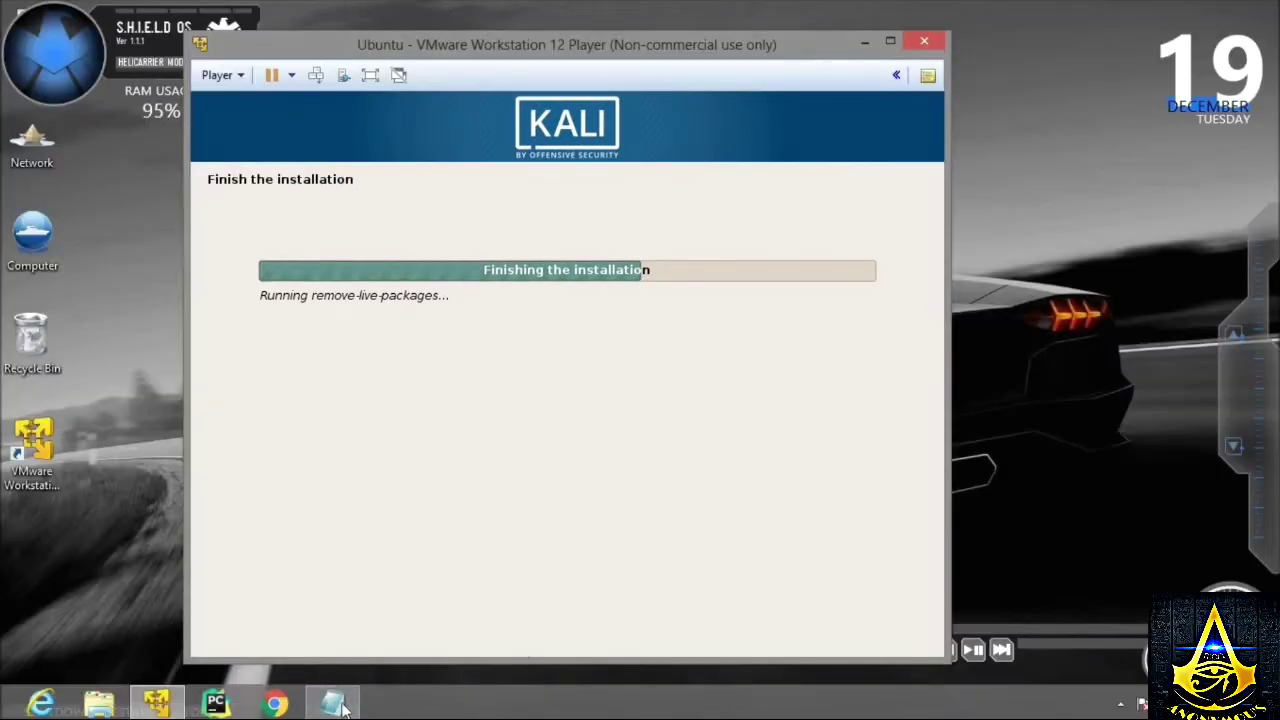
- Type 'now your installation is completed...' on a new line below the install-time text, then return to the VM
{"action": "left_click", "coordinate": [336, 705]}
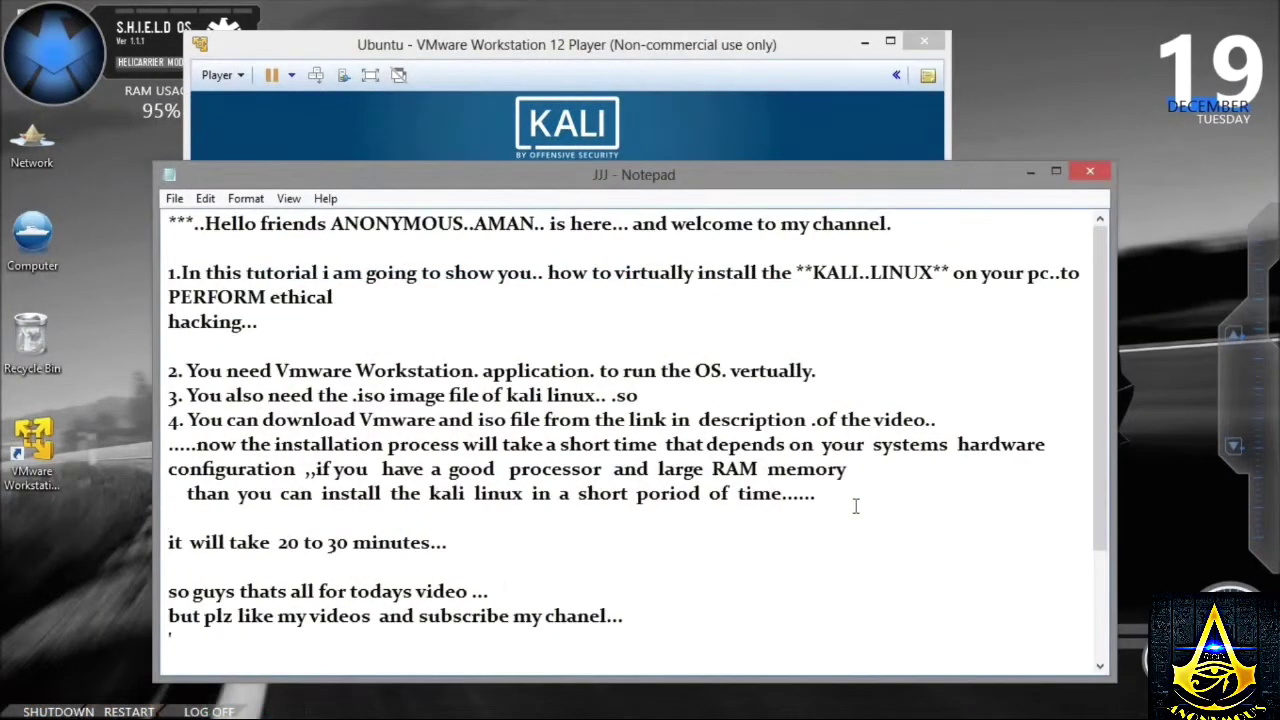
{"action": "double_click", "coordinate": [922, 503]}
{"action": "left_click", "coordinate": [922, 503]}
{"action": "key", "text": "Return"}
{"action": "type", "text": "n"}
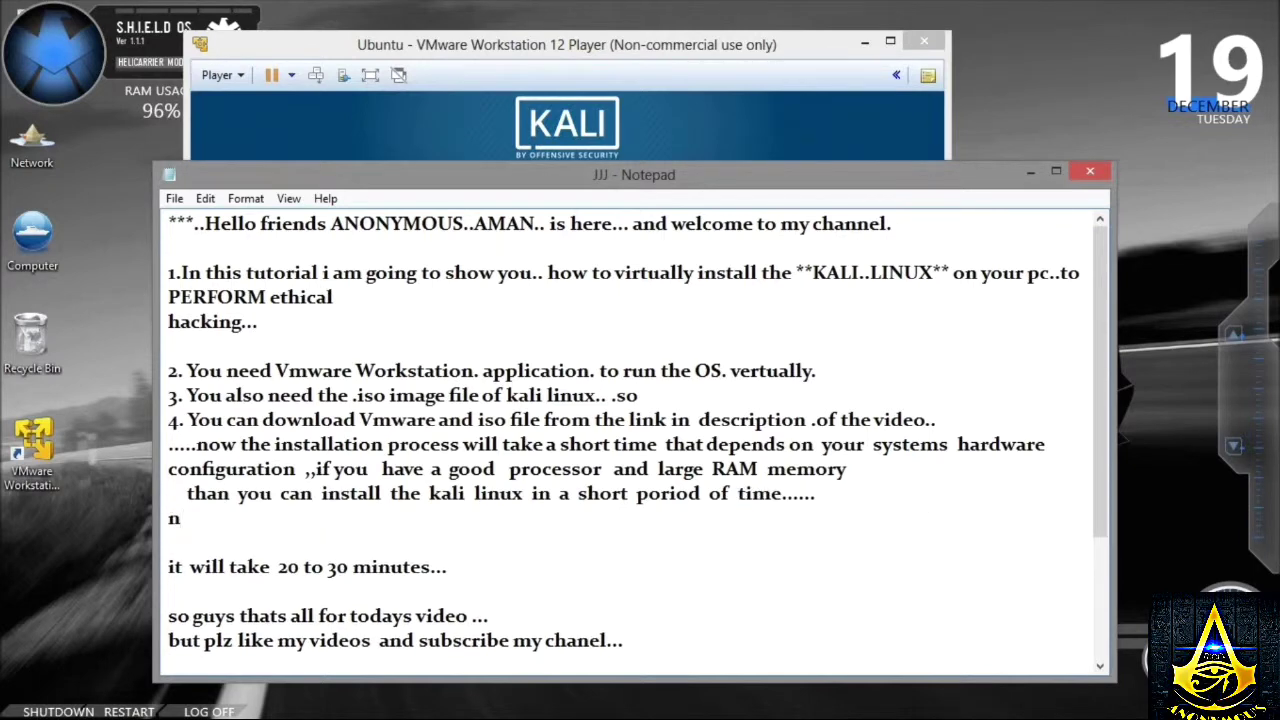
{"action": "type", "text": "ow o"}
{"action": "key", "text": "BackSpace"}
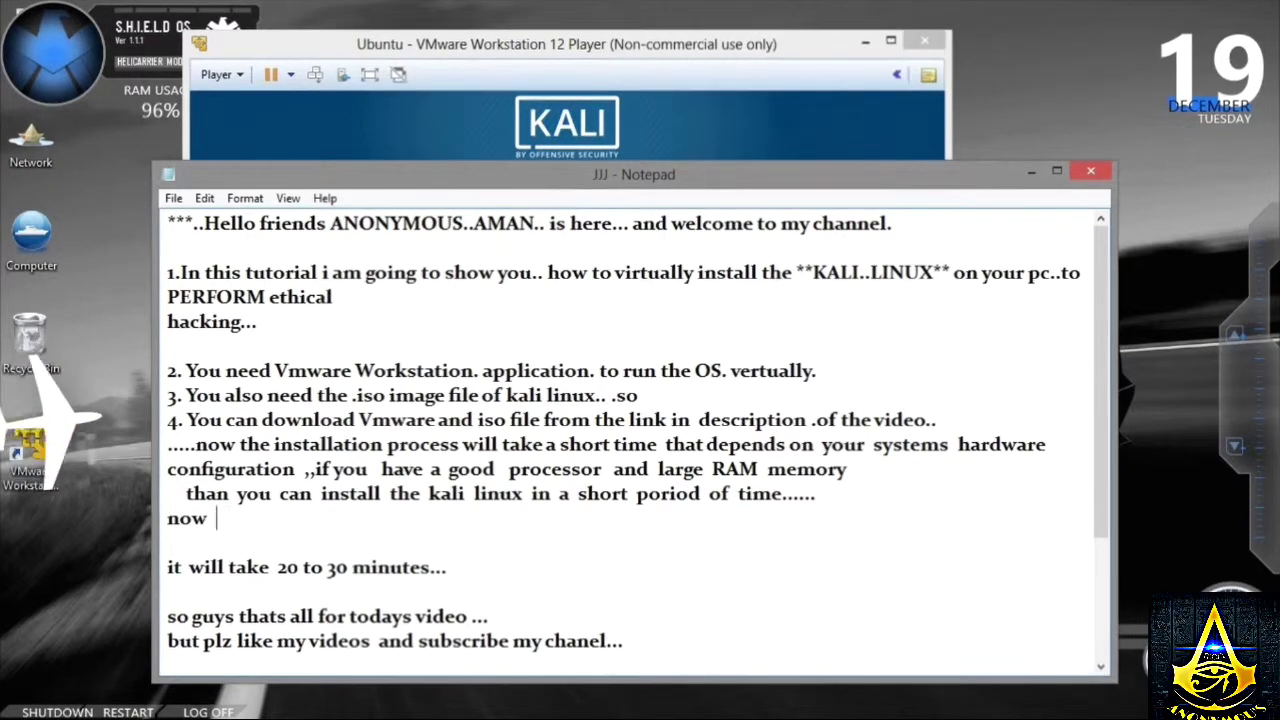
{"action": "type", "text": "your installation i"}
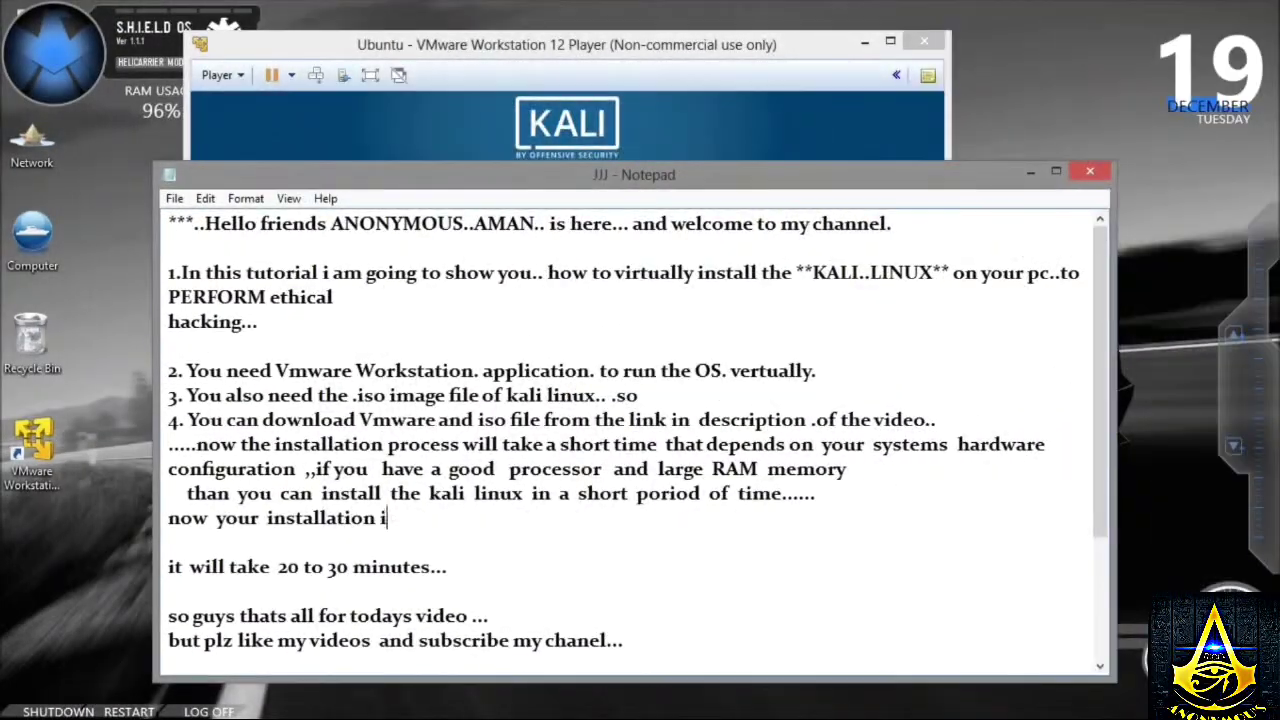
{"action": "type", "text": "s completer"}
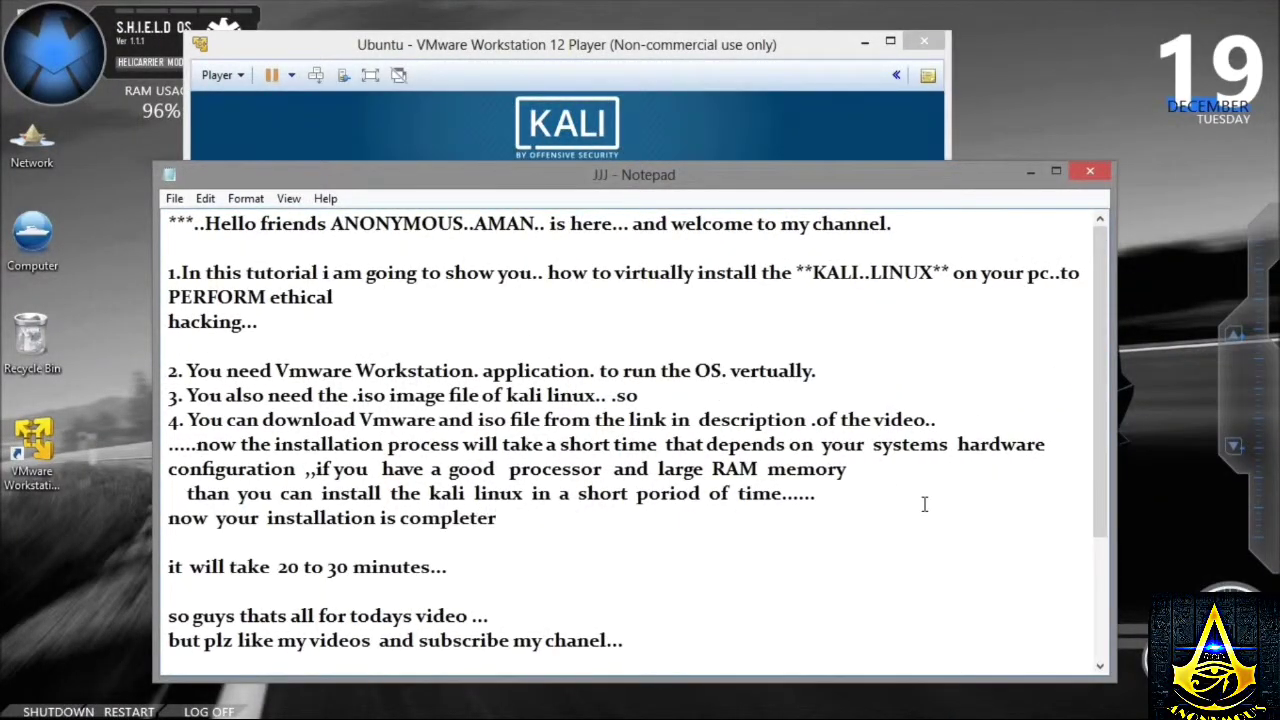
{"action": "key", "text": "BackSpace"}
{"action": "key", "text": "BackSpace"}
{"action": "type", "text": "d"}
{"action": "key", "text": "BackSpace"}
{"action": "type", "text": "ed..."}
{"action": "left_click", "coordinate": [781, 148]}
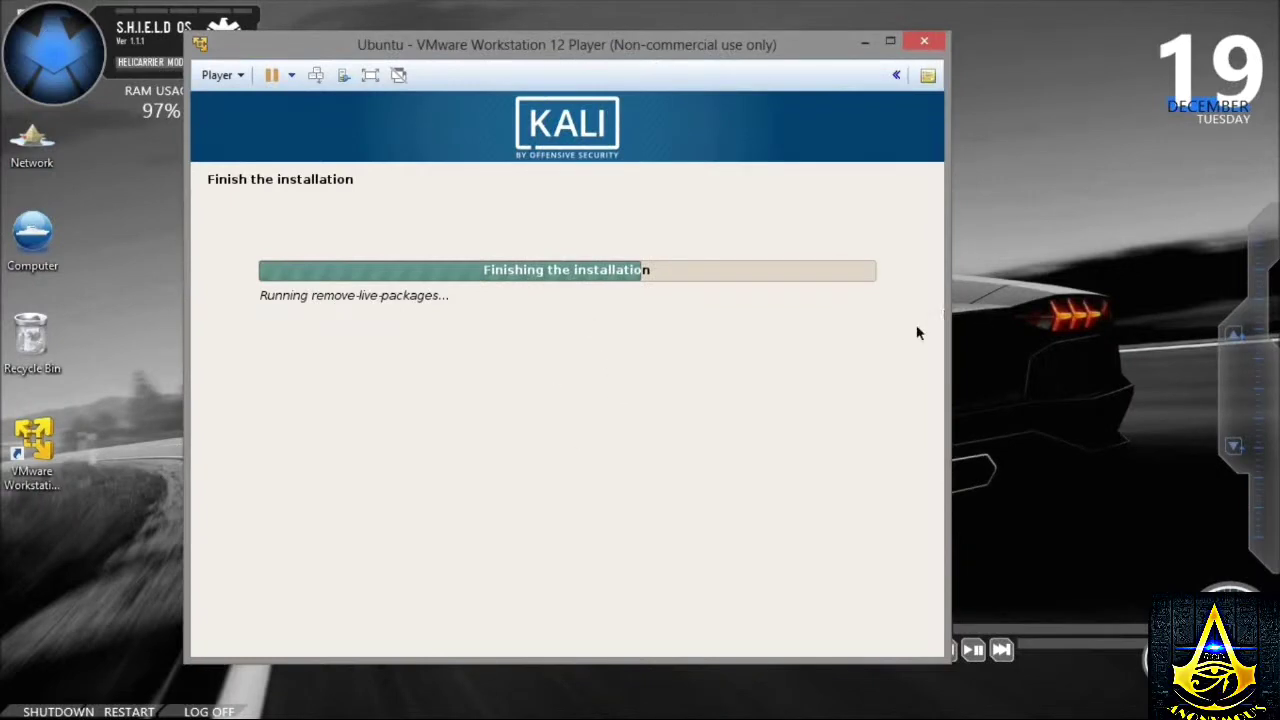
- Pause the screen recording from the notification area and refresh the host desktop
{"action": "left_click", "coordinate": [1122, 705]}
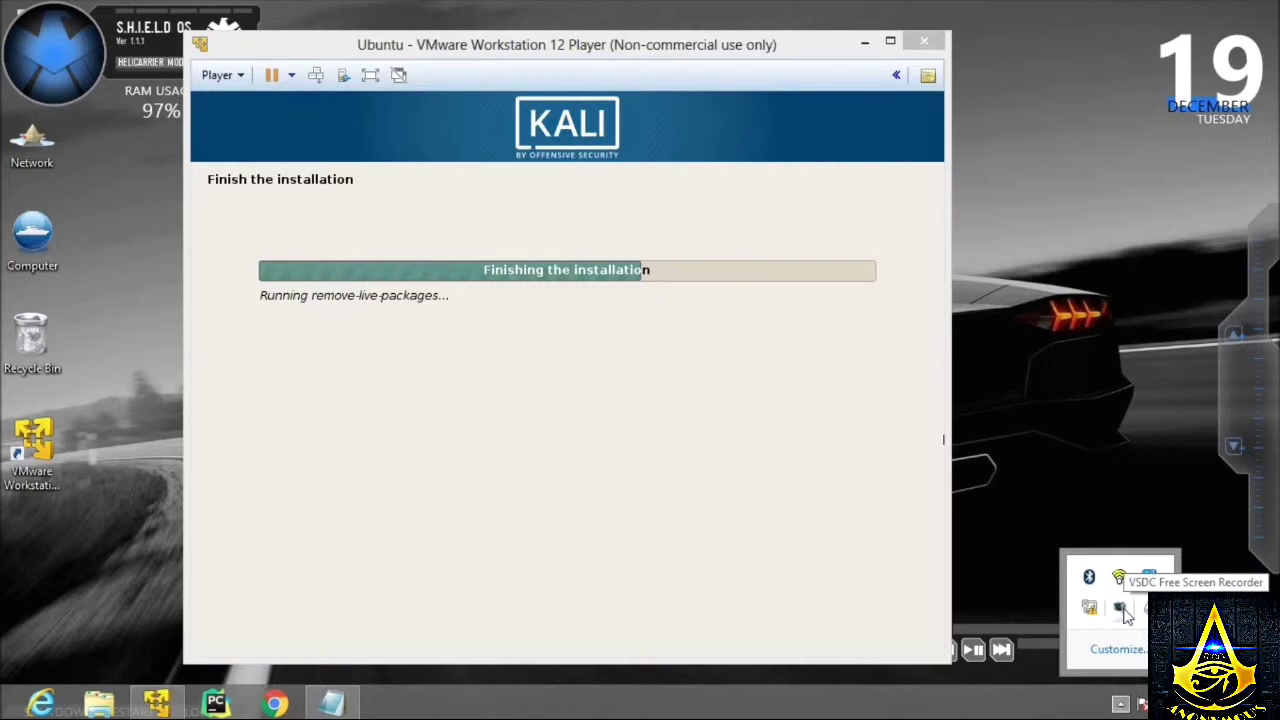
{"action": "right_click", "coordinate": [1125, 615]}
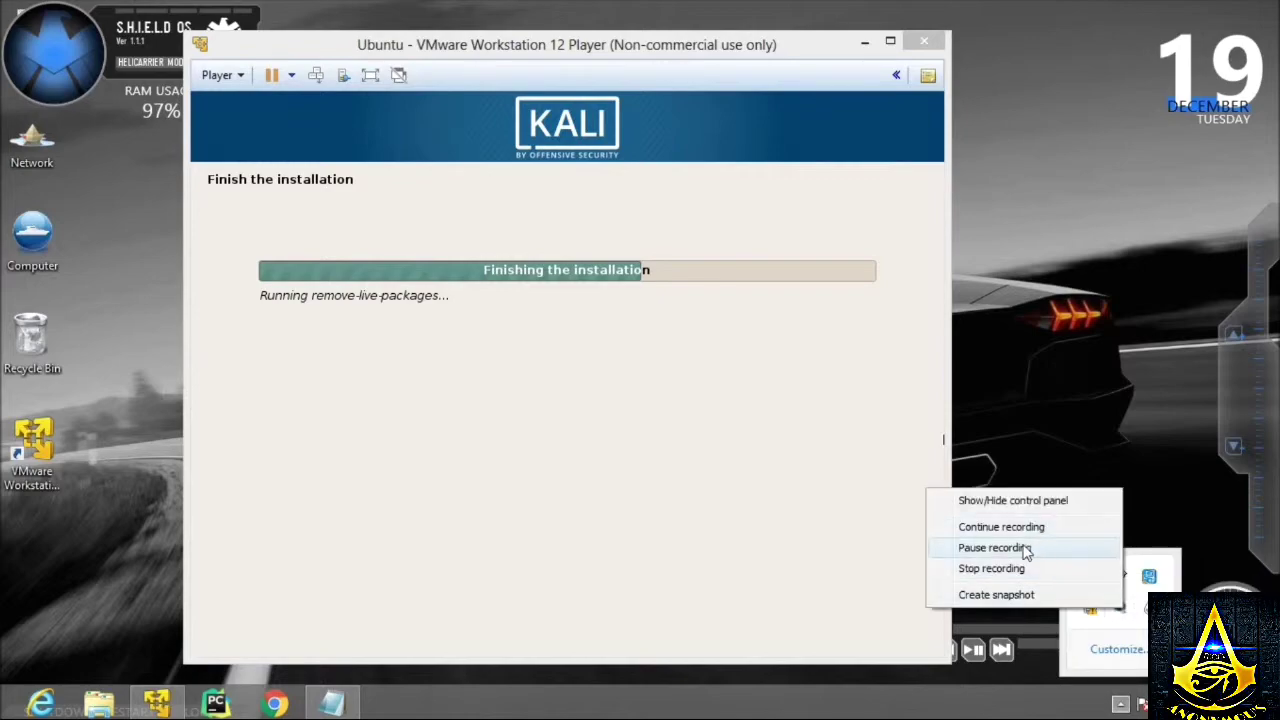
{"action": "left_click", "coordinate": [1018, 548]}
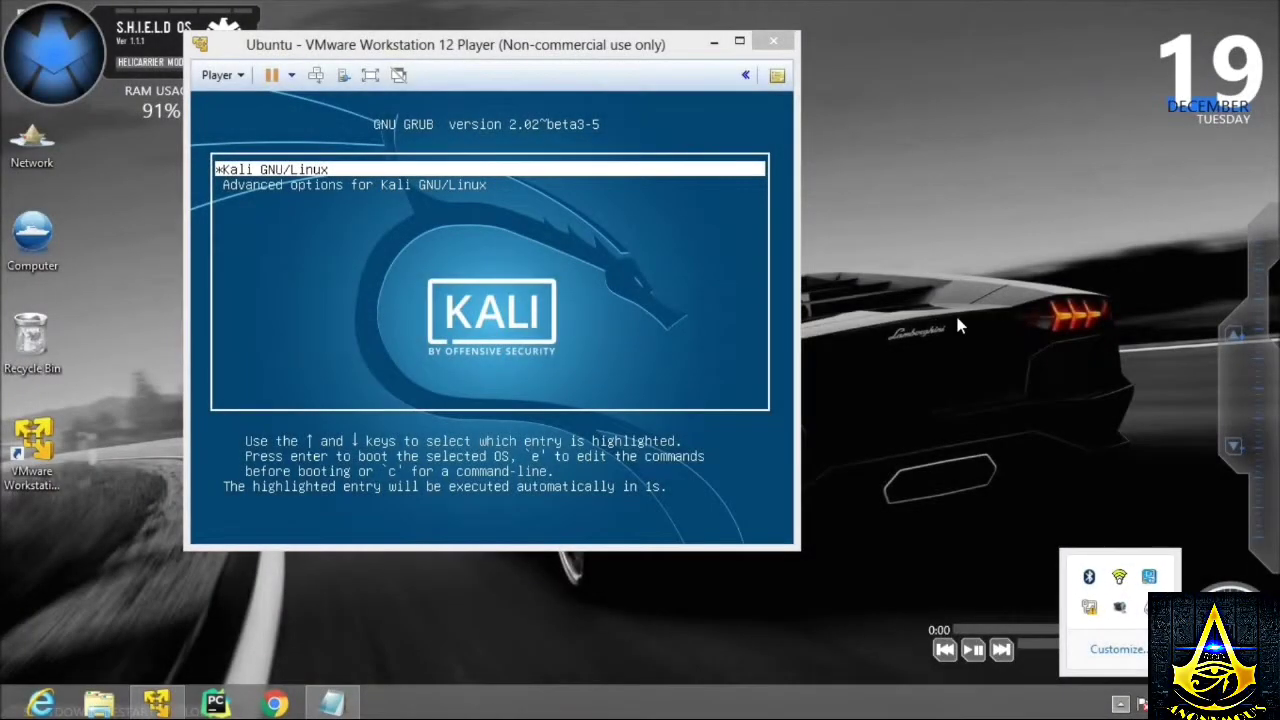
{"action": "right_click", "coordinate": [957, 316]}
{"action": "left_click", "coordinate": [1007, 371]}
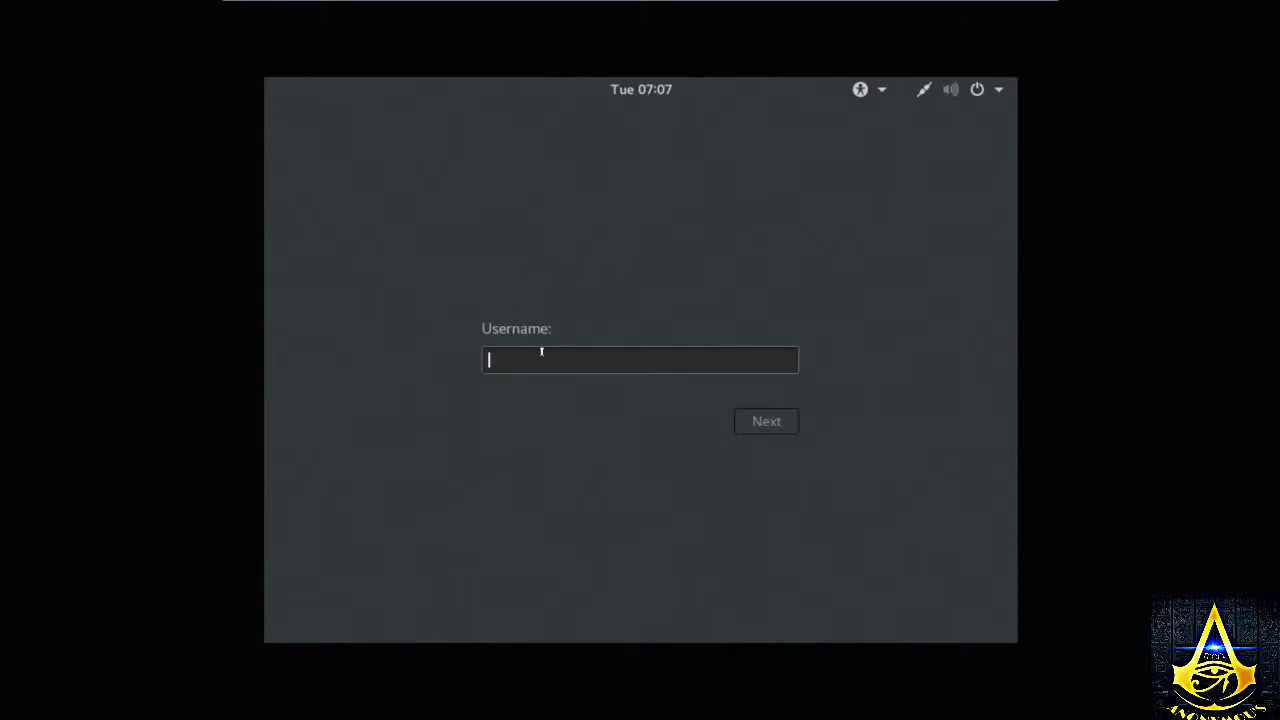
- Take the rebooted Kali VM out of full screen and bring the Notepad notes forward
{"action": "mouse_move", "coordinate": [731, 6]}
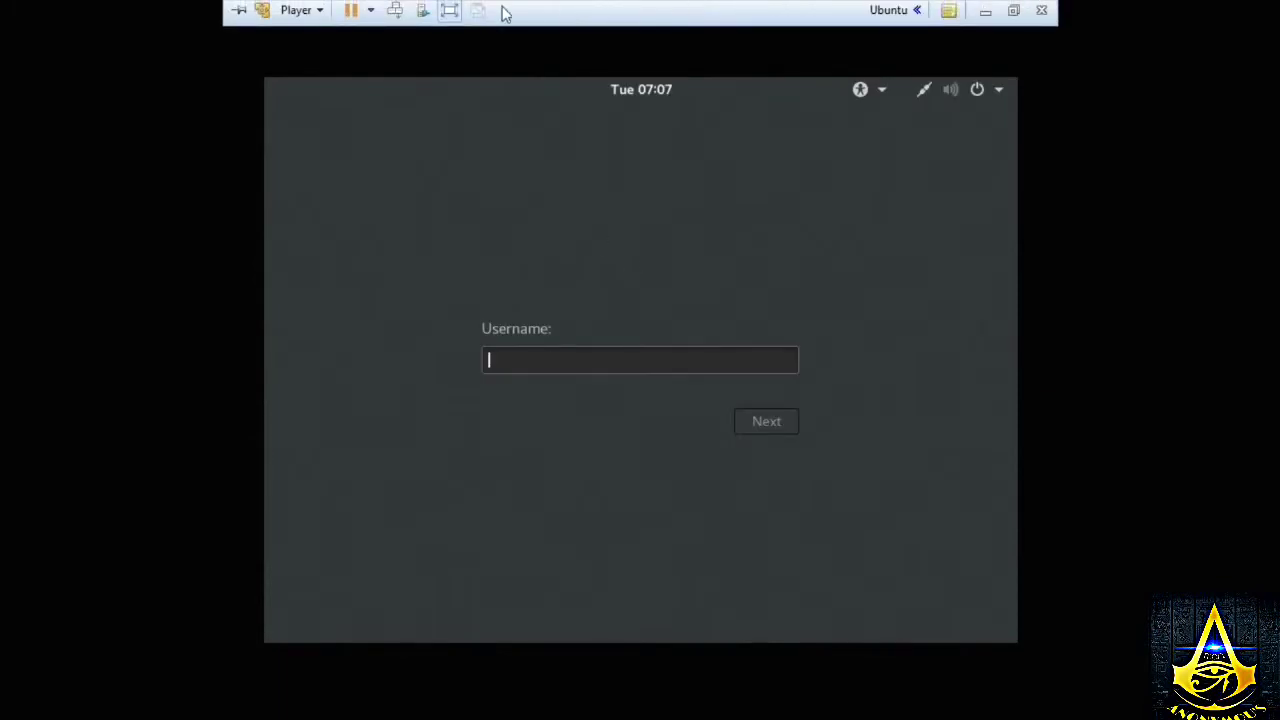
{"action": "left_click", "coordinate": [450, 10]}
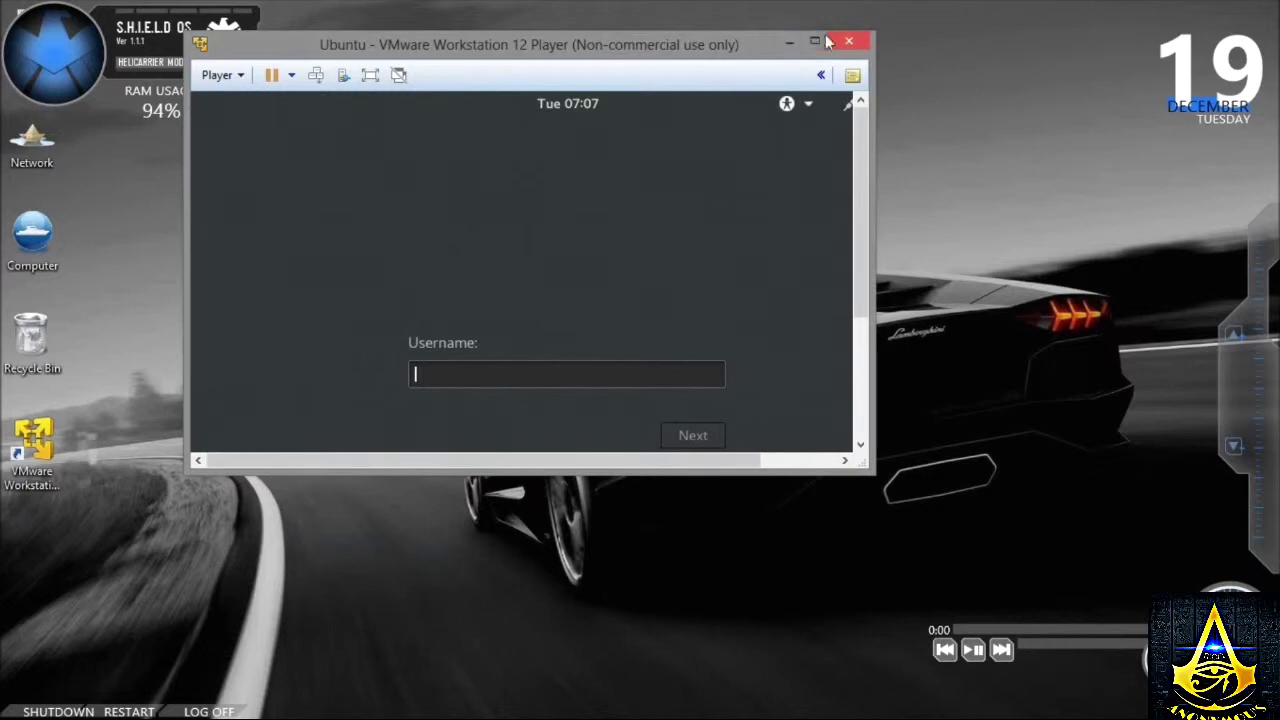
{"action": "left_click", "coordinate": [815, 41]}
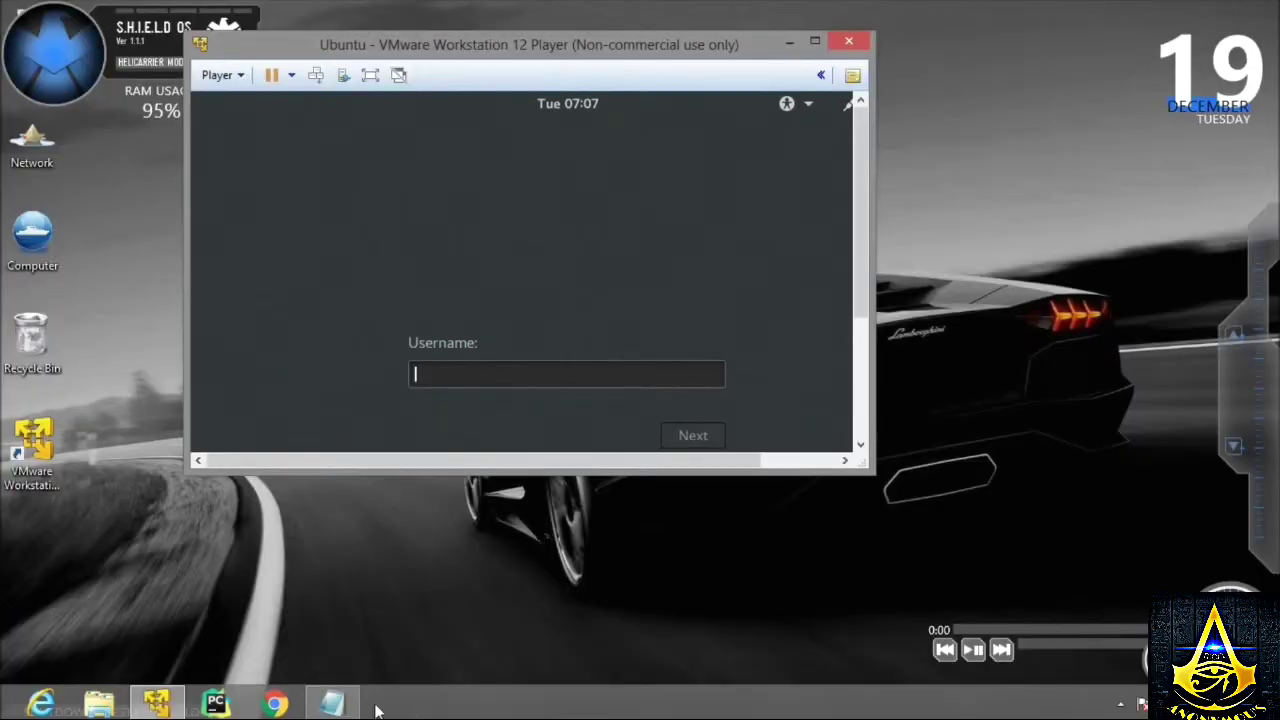
{"action": "left_click", "coordinate": [333, 702]}
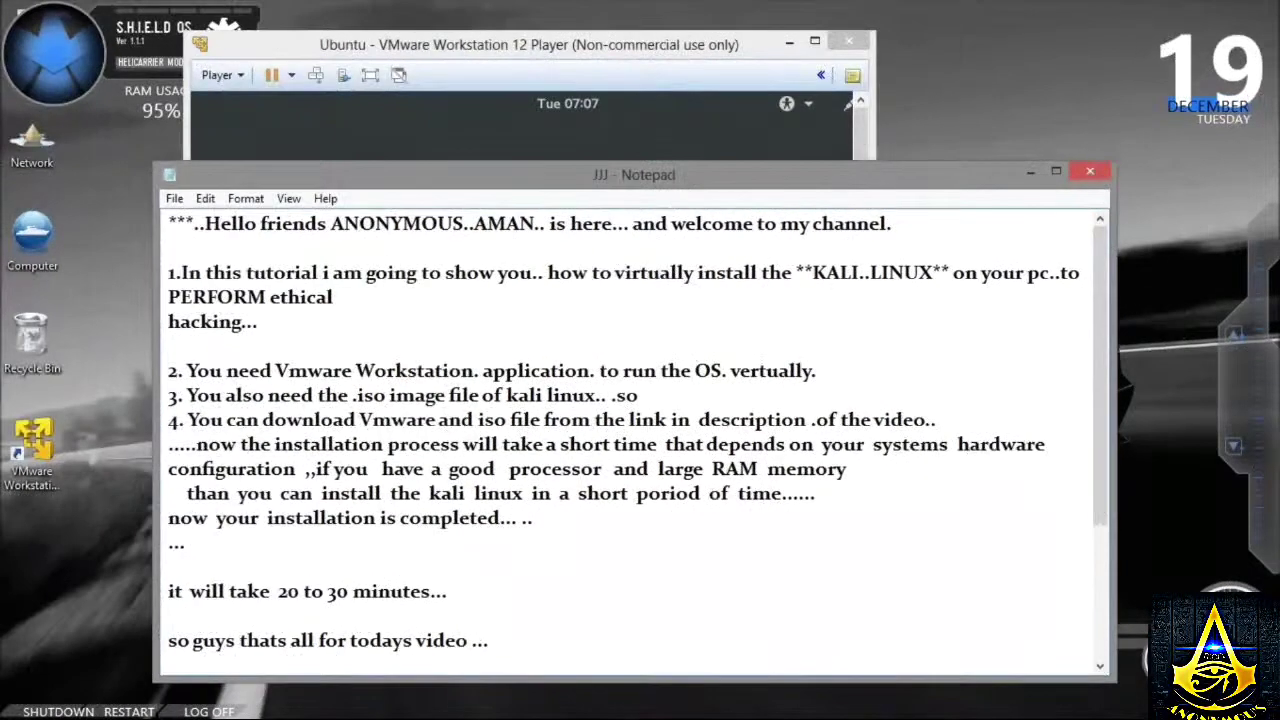
- Note 'write user name as "root"' in Notepad, correcting 'password' to 'name', then return to the login window
{"action": "type", "text": "we"}
{"action": "key", "text": "BackSpace"}
{"action": "type", "text": "rite user password as"}
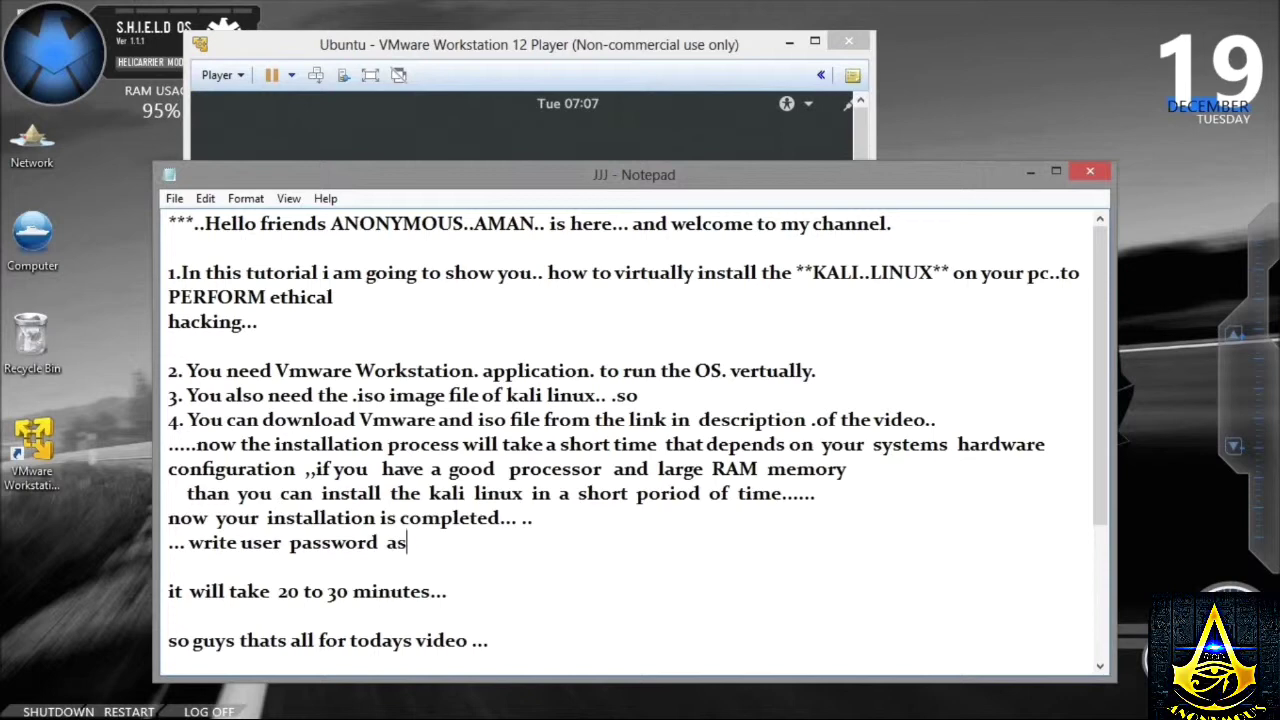
{"action": "type", "text": "s \""}
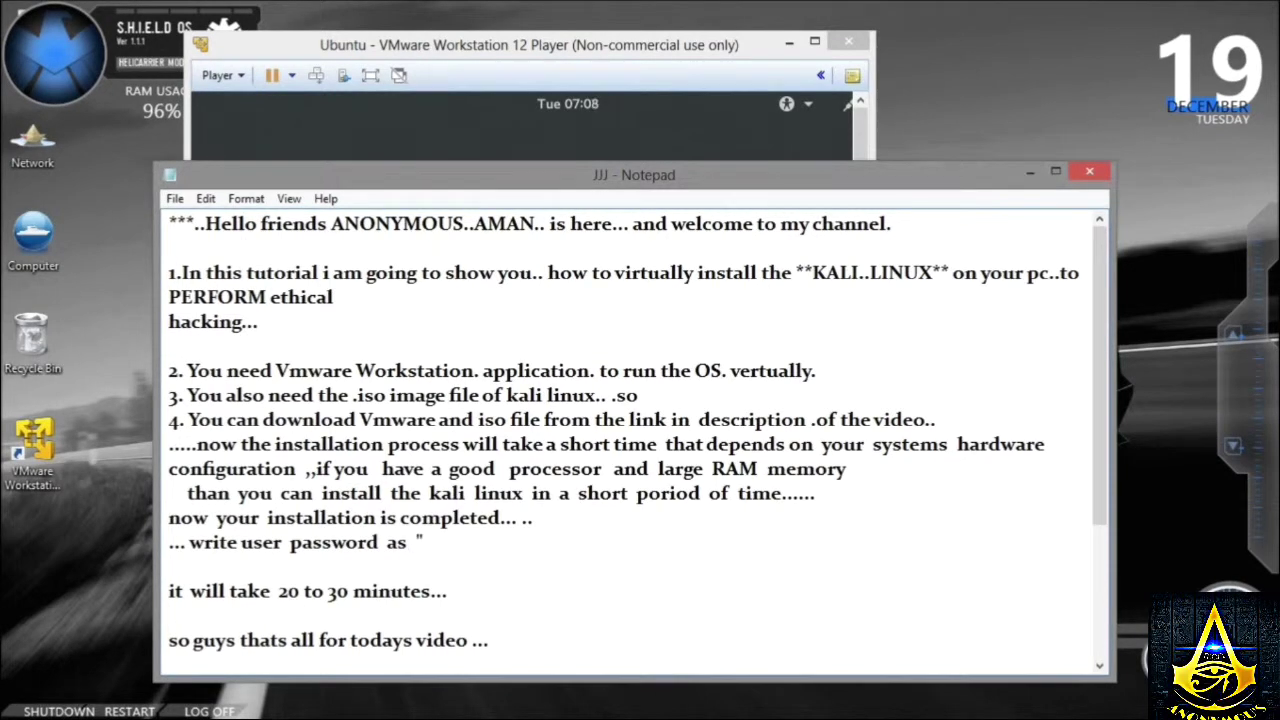
{"action": "type", "text": "root"}
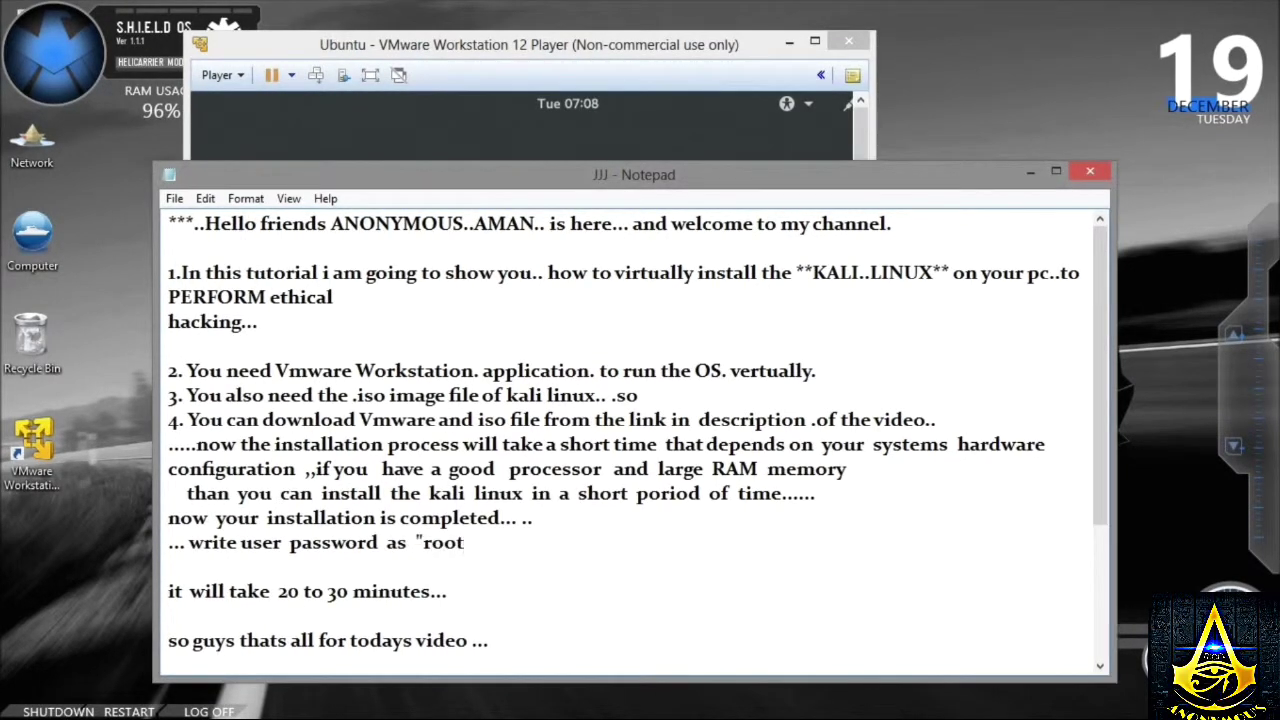
{"action": "type", "text": "\""}
{"action": "left_click", "coordinate": [412, 135]}
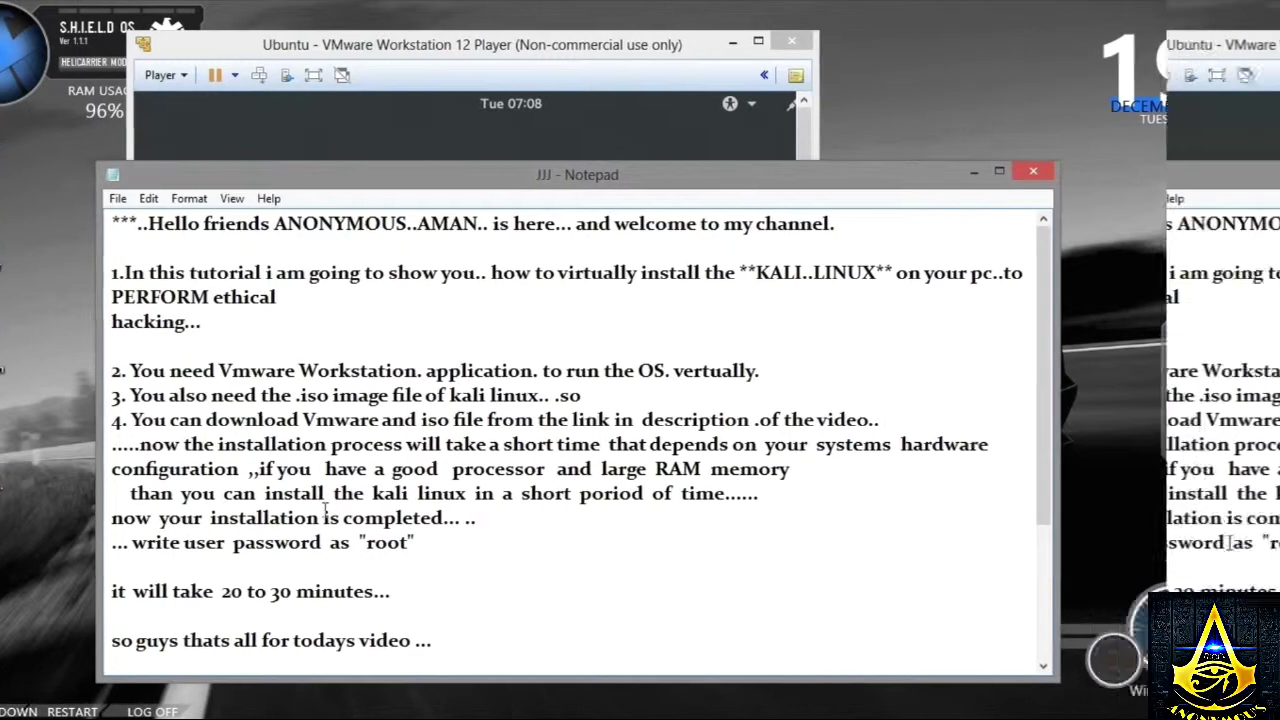
{"action": "key", "text": "BackSpace"}
{"action": "key", "text": "BackSpace"}
{"action": "key", "text": "BackSpace"}
{"action": "key", "text": "BackSpace"}
{"action": "key", "text": "BackSpace"}
{"action": "key", "text": "BackSpace"}
{"action": "key", "text": "BackSpace"}
{"action": "key", "text": "BackSpace"}
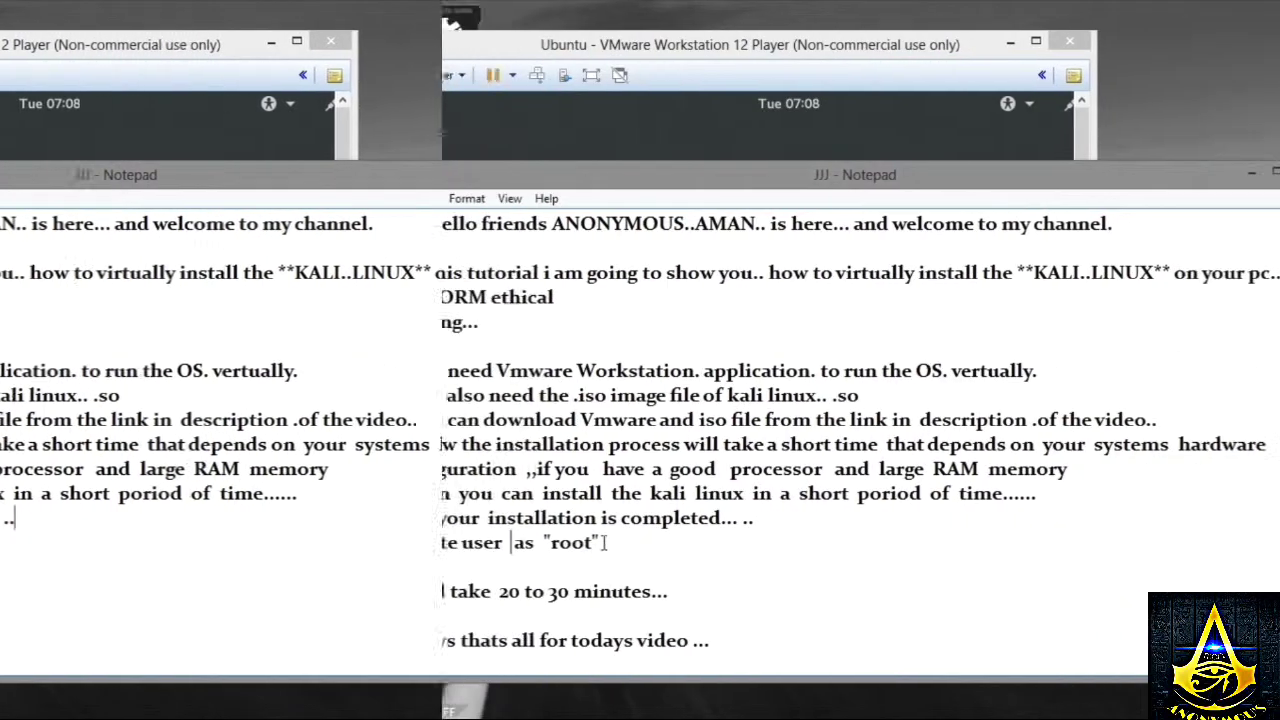
{"action": "type", "text": "nae"}
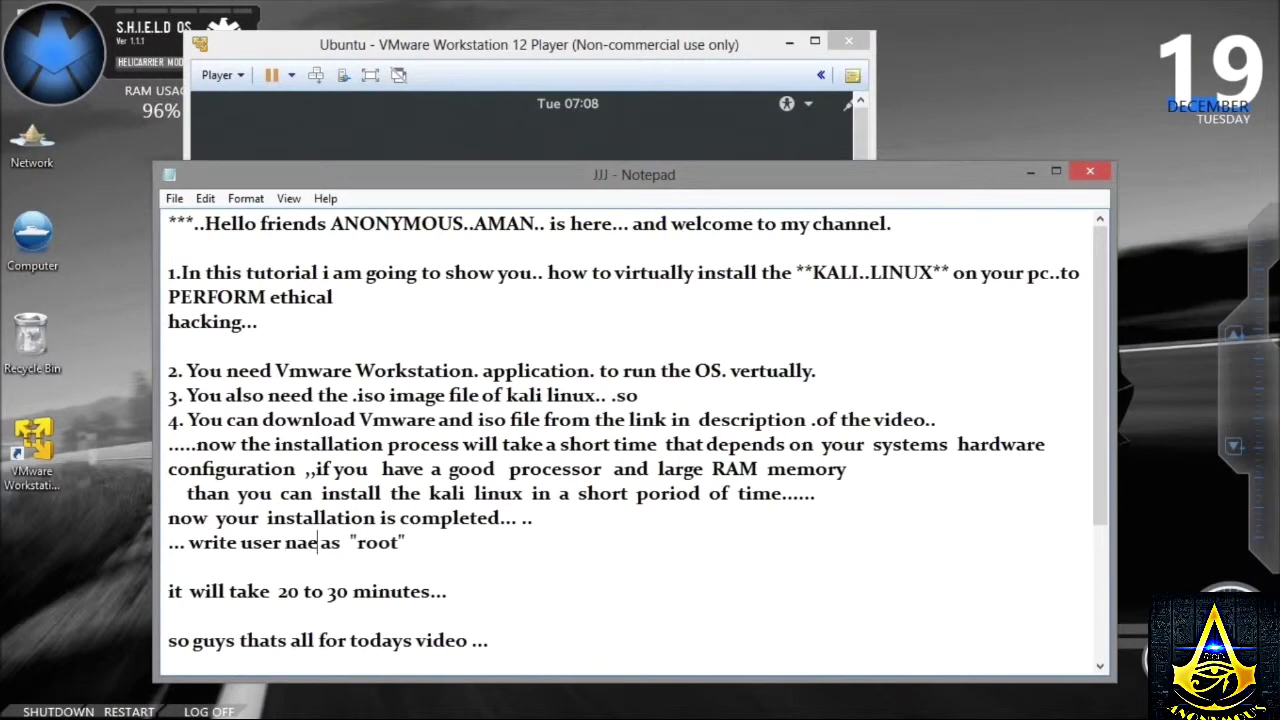
{"action": "key", "text": "BackSpace"}
{"action": "key", "text": "BackSpace"}
{"action": "type", "text": "ame"}
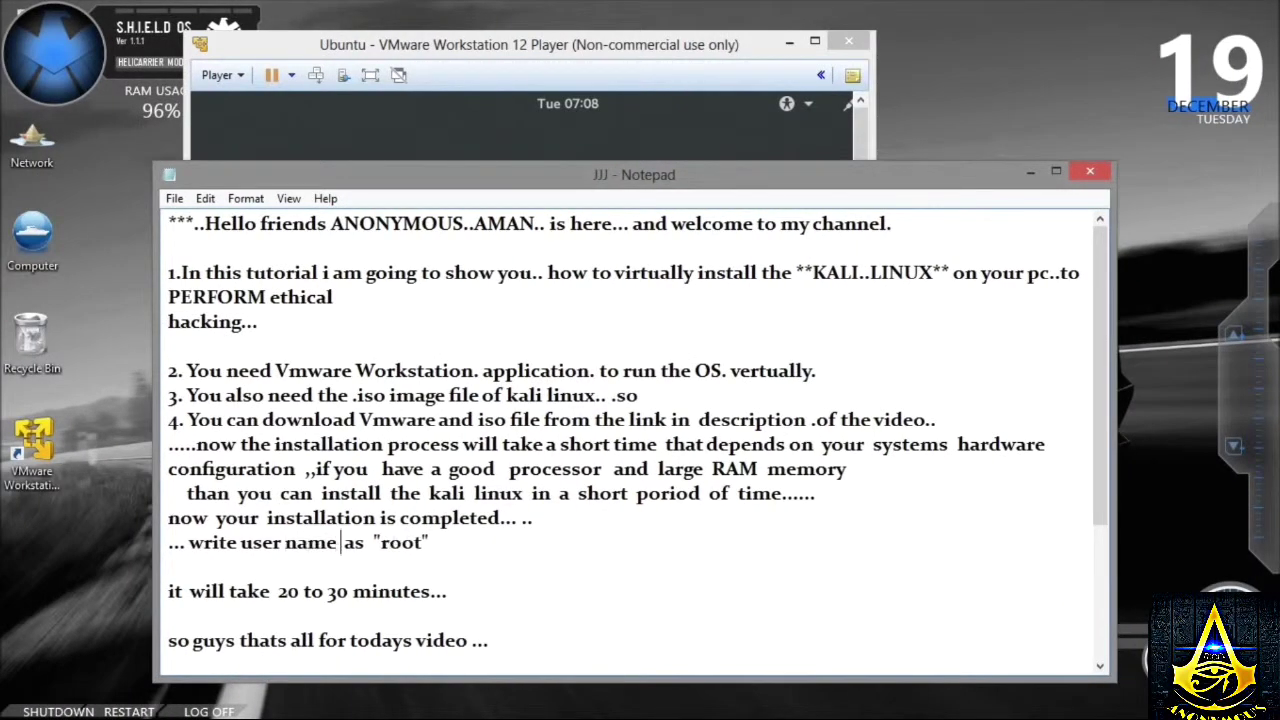
{"action": "left_click", "coordinate": [399, 155]}
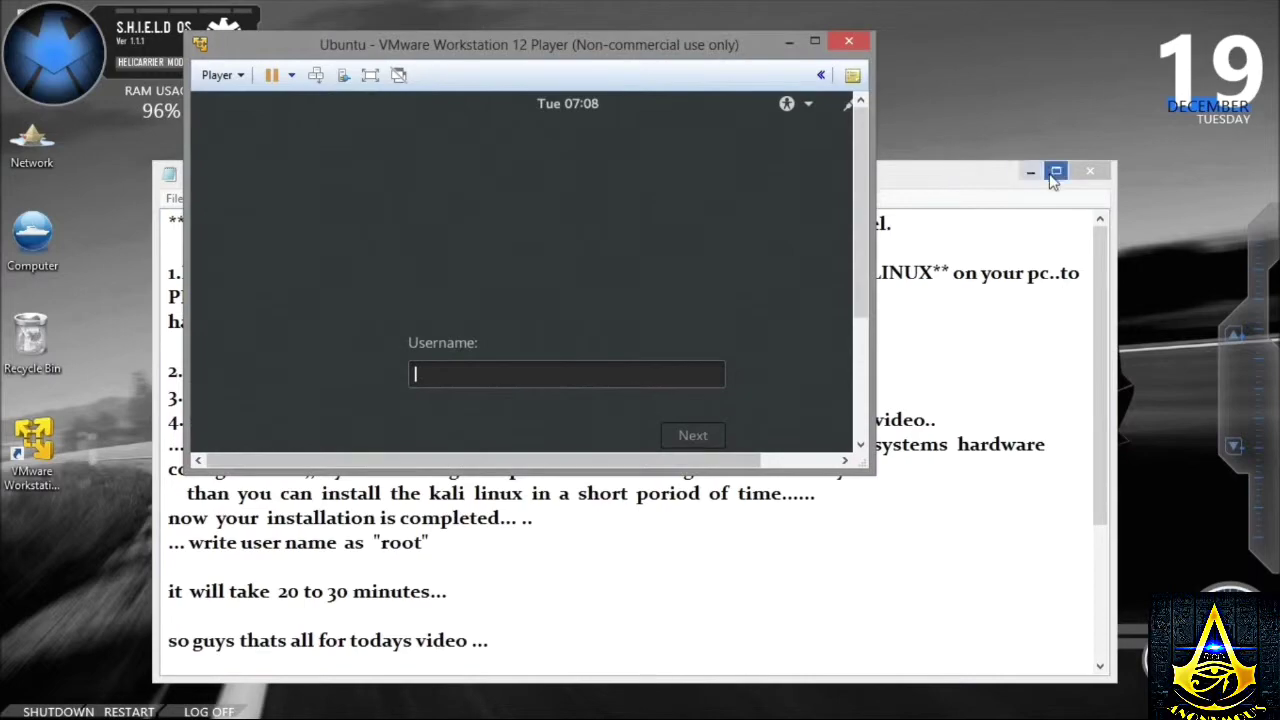
{"action": "left_click_drag", "start_coordinate": [1020, 172], "coordinate": [840, 8]}
- Log in to Kali as root with the account password and switch the VM to full screen
{"action": "left_click", "coordinate": [1200, 8]}
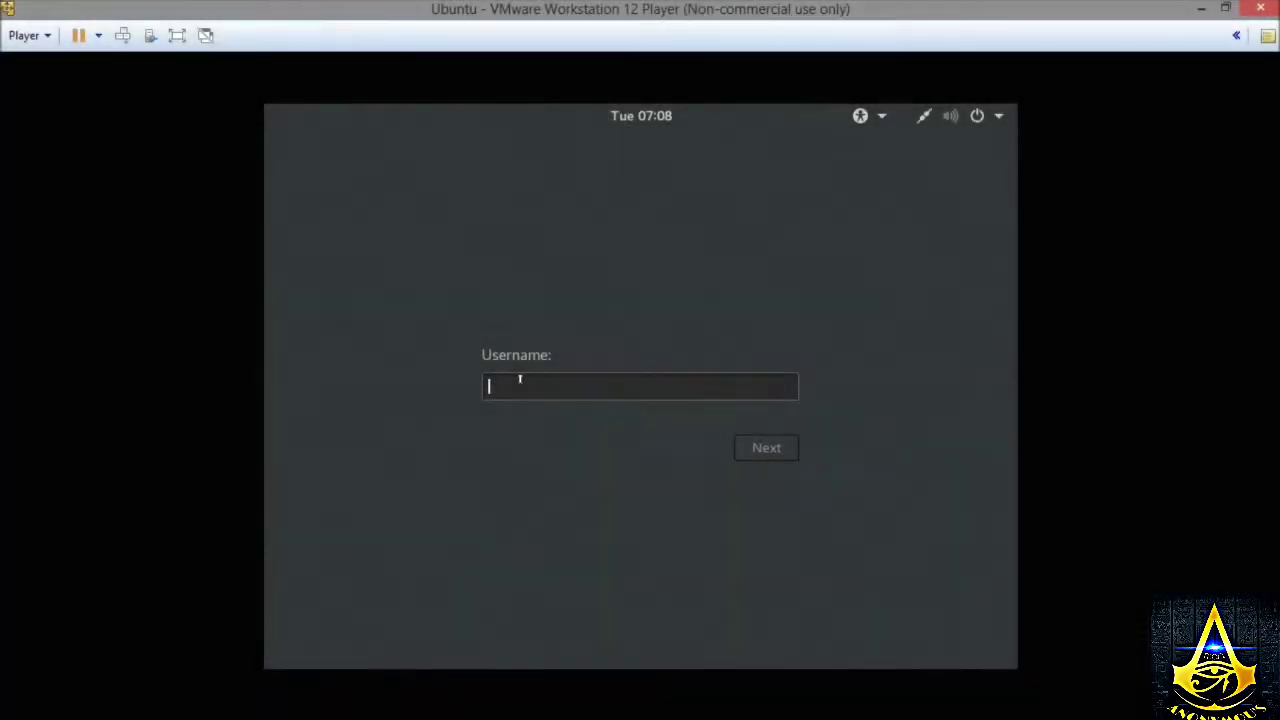
{"action": "type", "text": "r"}
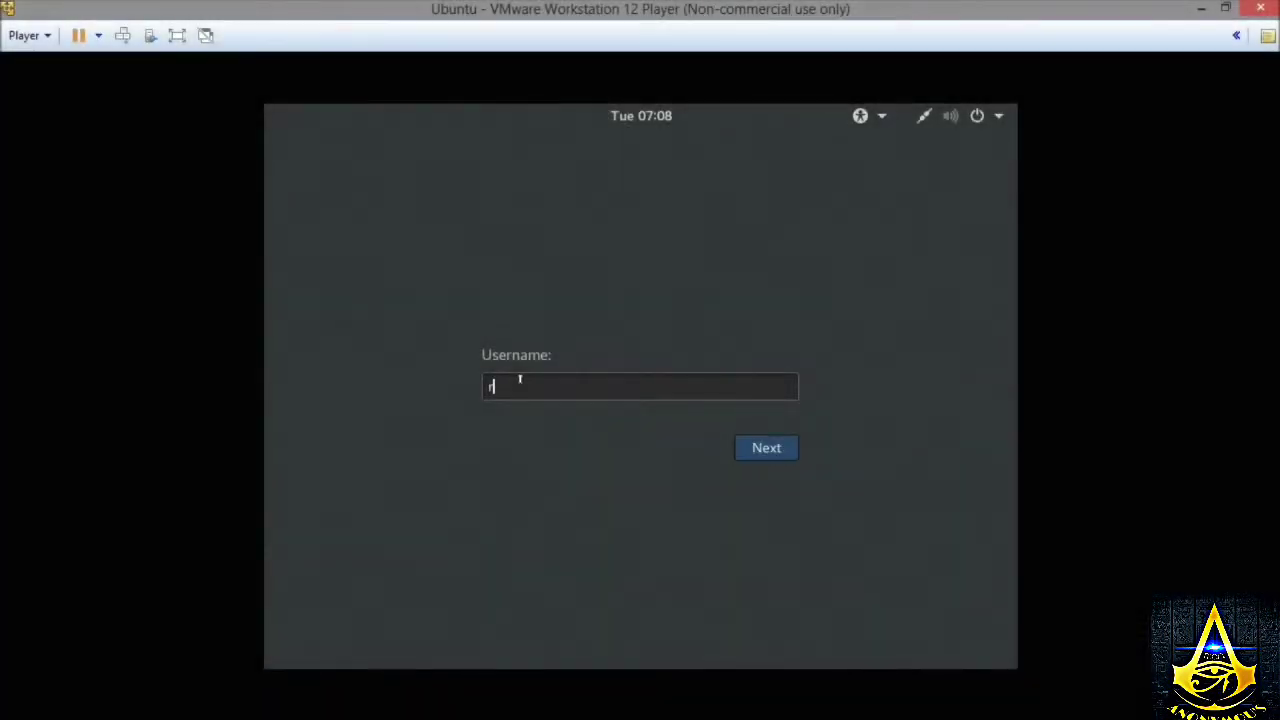
{"action": "type", "text": "oot"}
{"action": "left_click", "coordinate": [766, 448]}
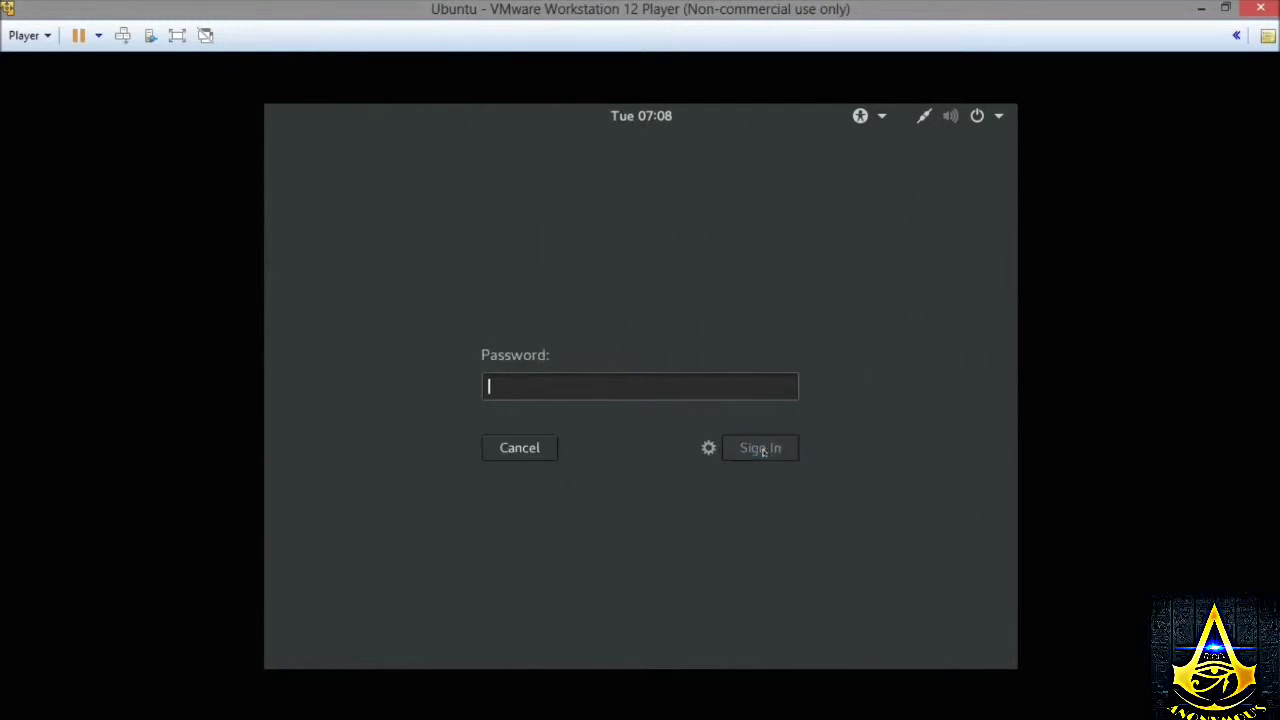
{"action": "type", "text": "toor"}
{"action": "left_click", "coordinate": [763, 445]}
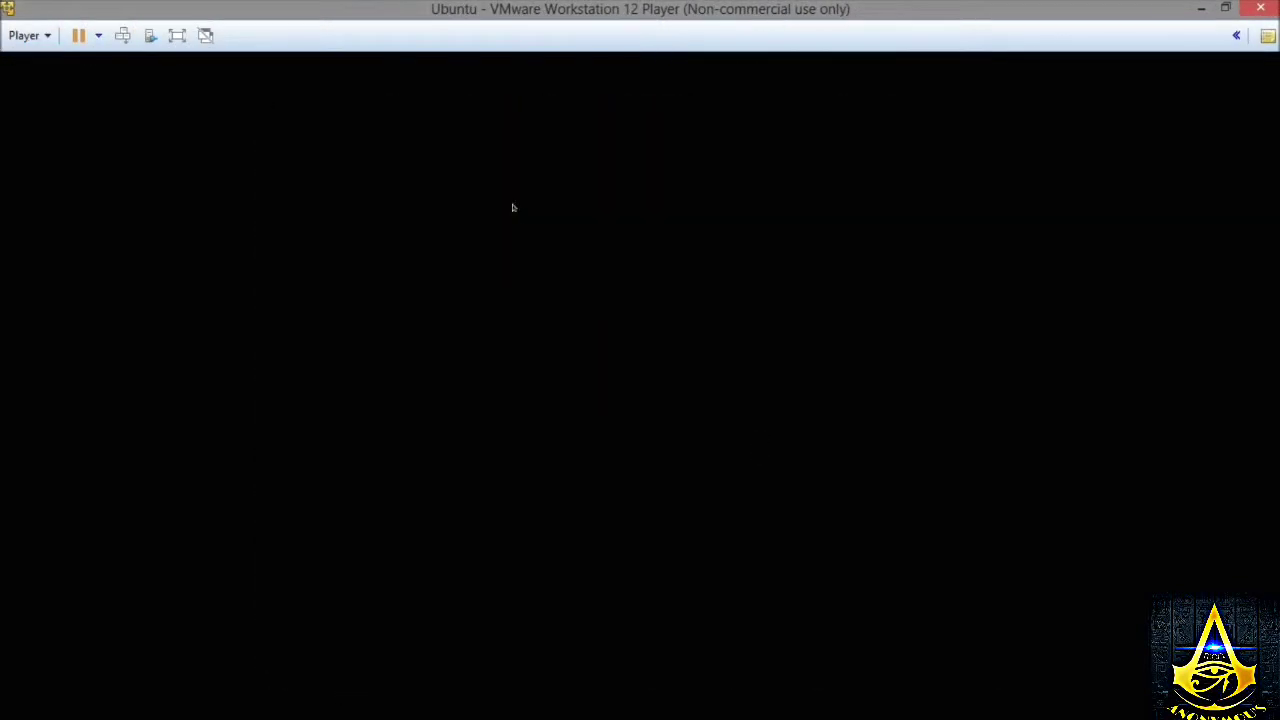
{"action": "left_click", "coordinate": [177, 35]}
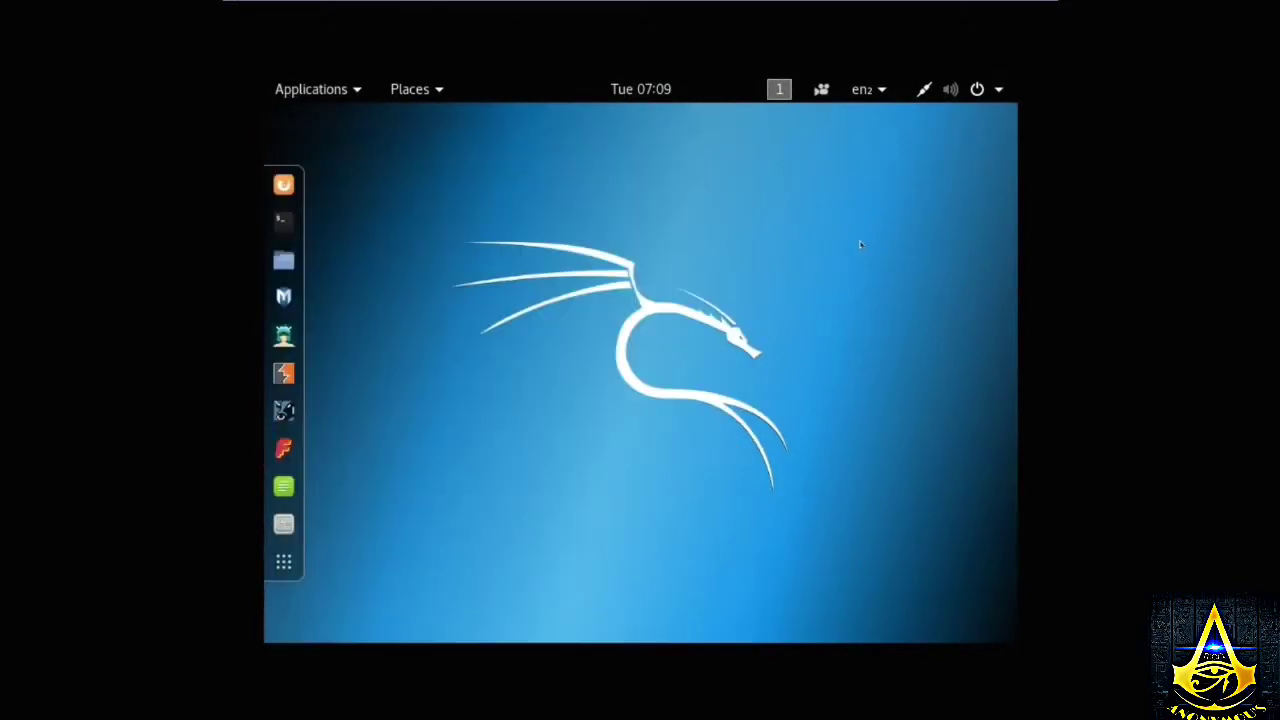
- Open Kali's Show Applications grid and page through its application pages
{"action": "right_click", "coordinate": [454, 134]}
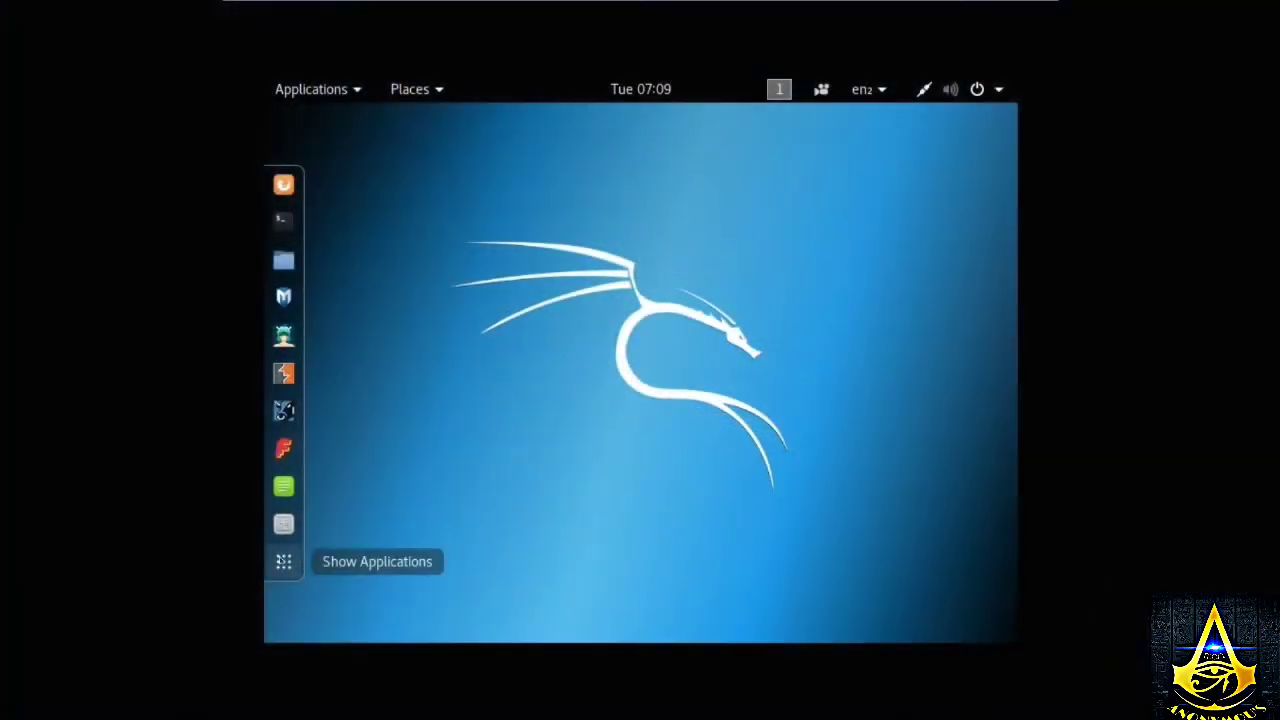
{"action": "left_click", "coordinate": [284, 561]}
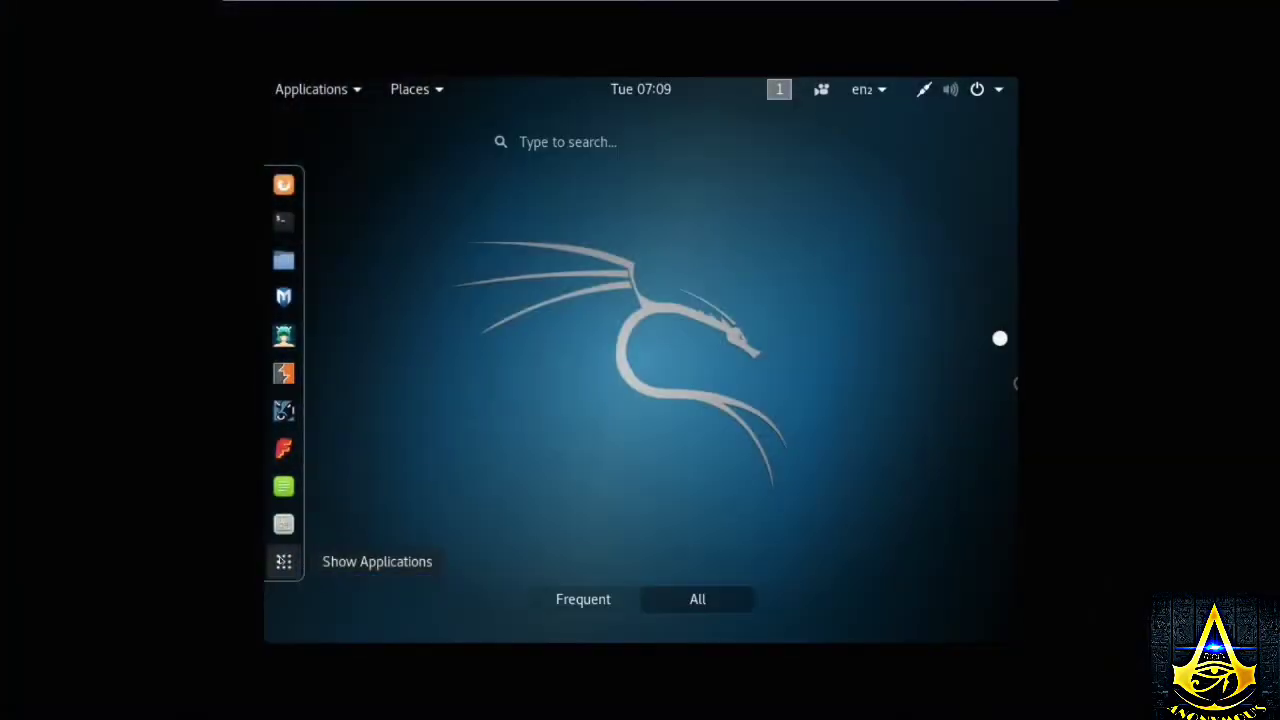
{"action": "left_click", "coordinate": [990, 383]}
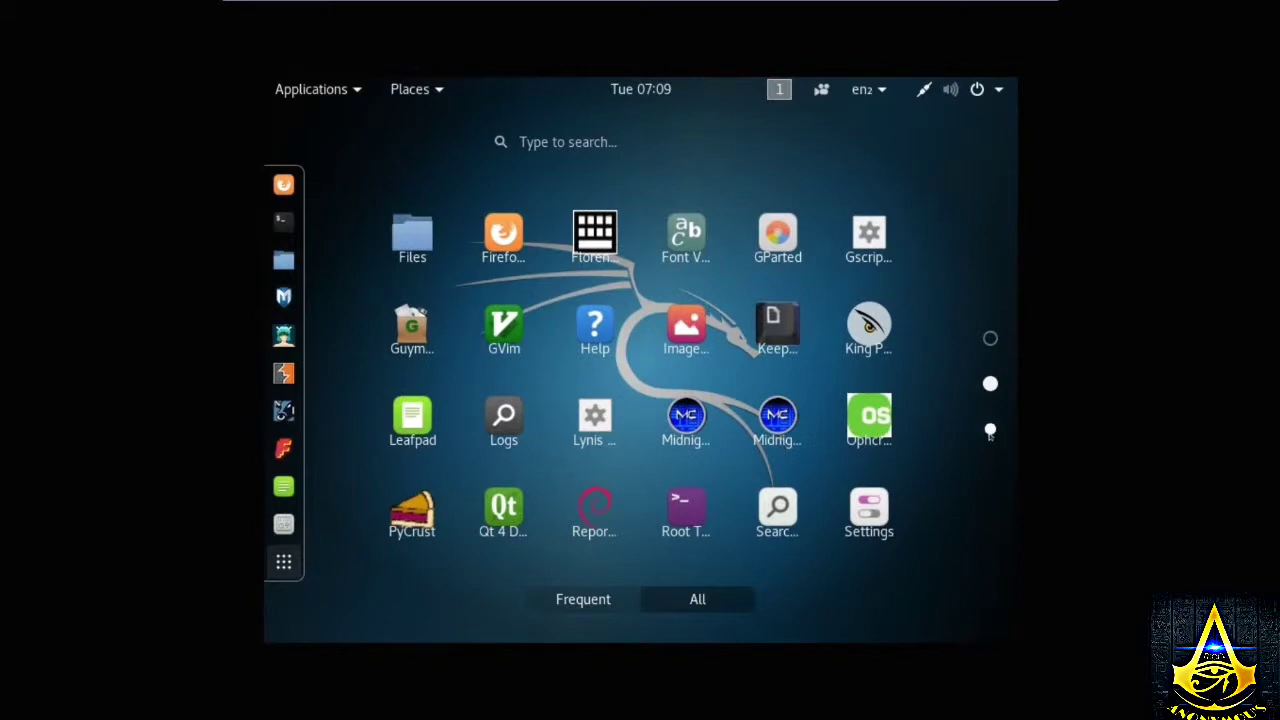
{"action": "left_click", "coordinate": [990, 428]}
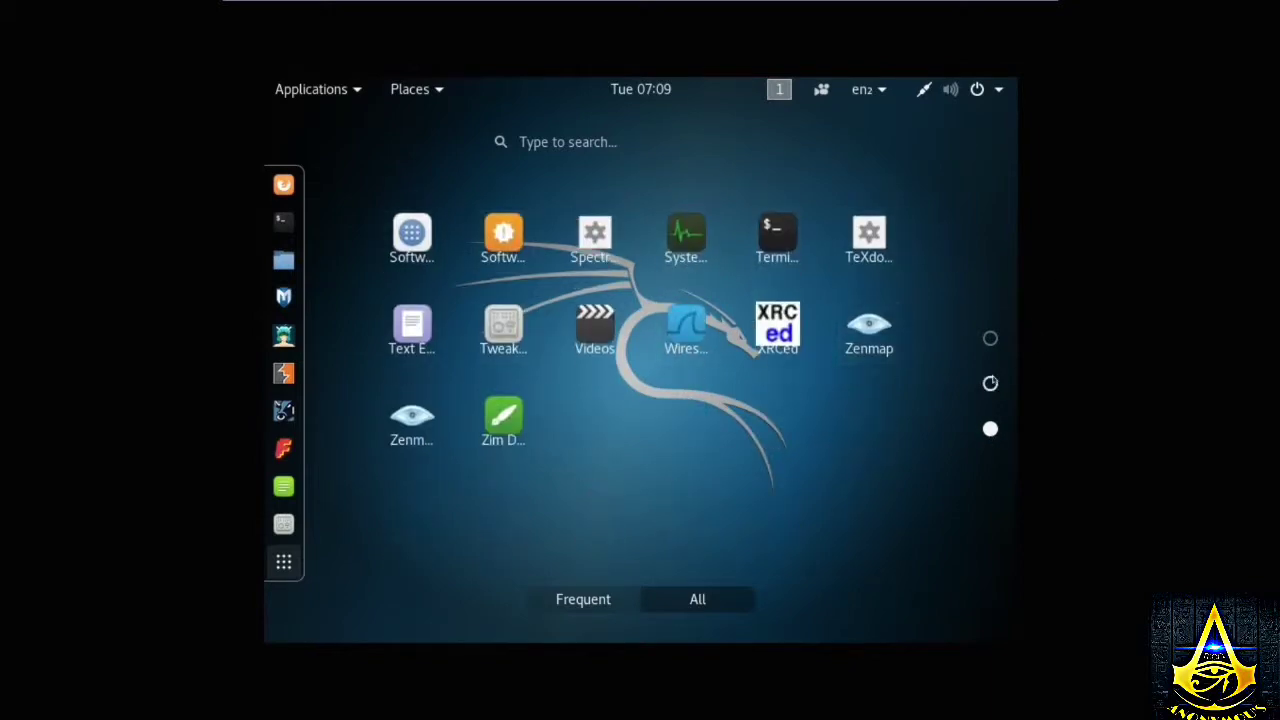
{"action": "left_click", "coordinate": [990, 383]}
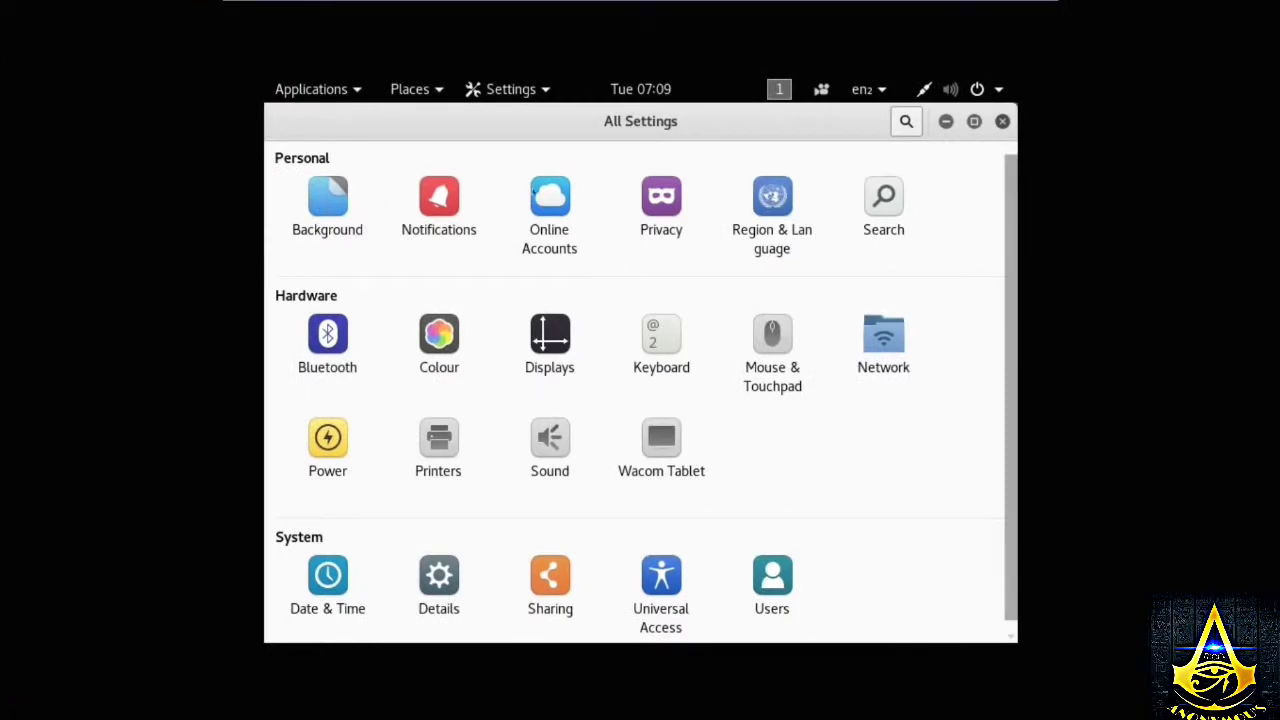
- Set the Displays resolution to 1360 × 768 (16:9), apply it and keep the changes
{"action": "left_click", "coordinate": [536, 324]}
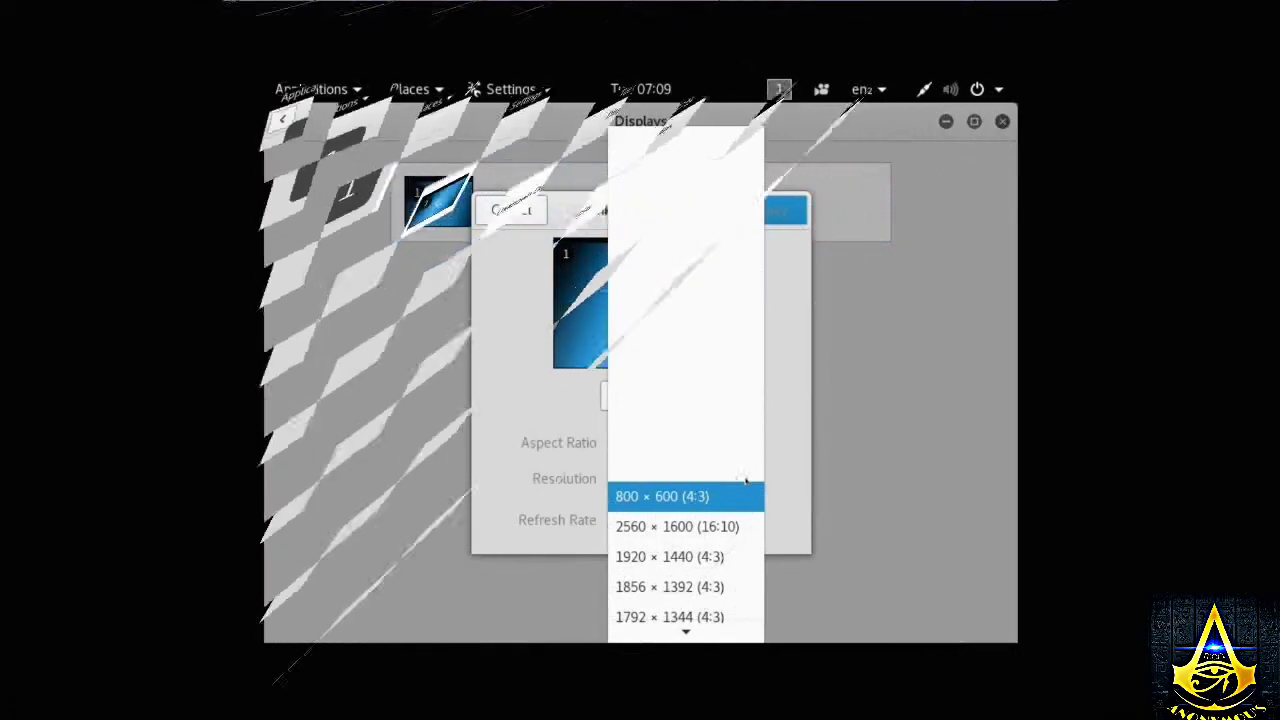
{"action": "mouse_move", "coordinate": [686, 625]}
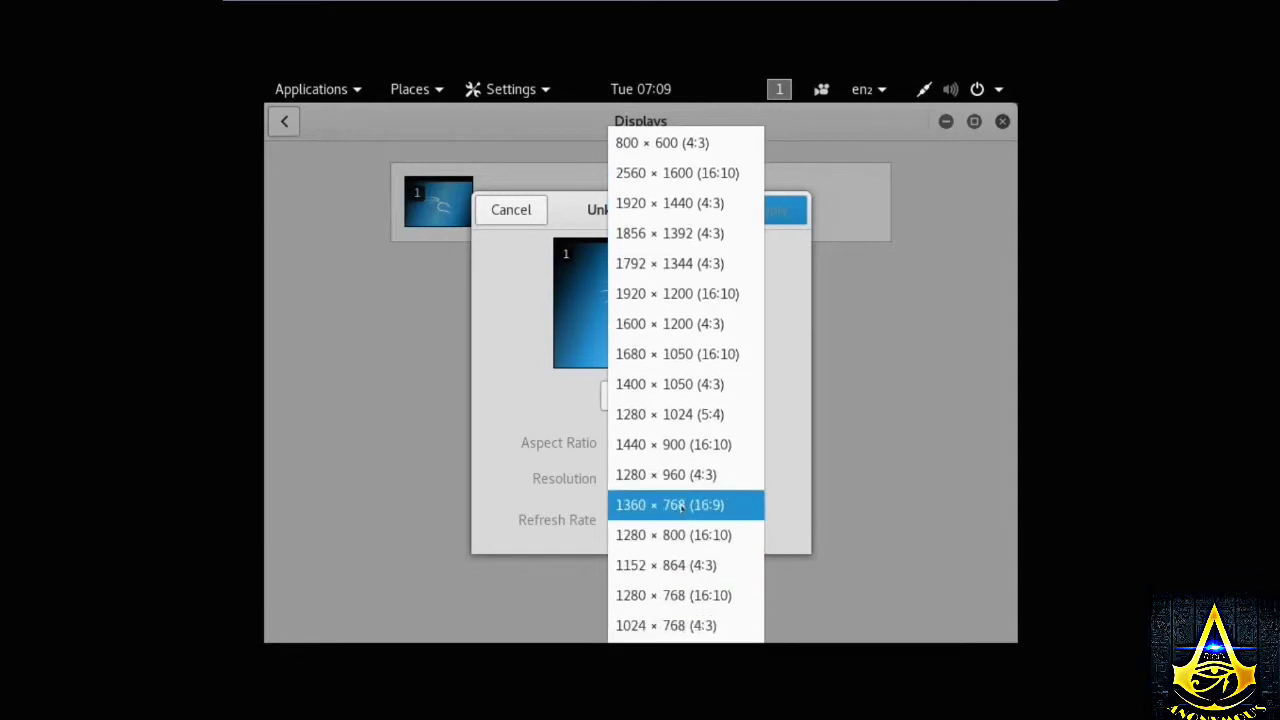
{"action": "left_click", "coordinate": [673, 505]}
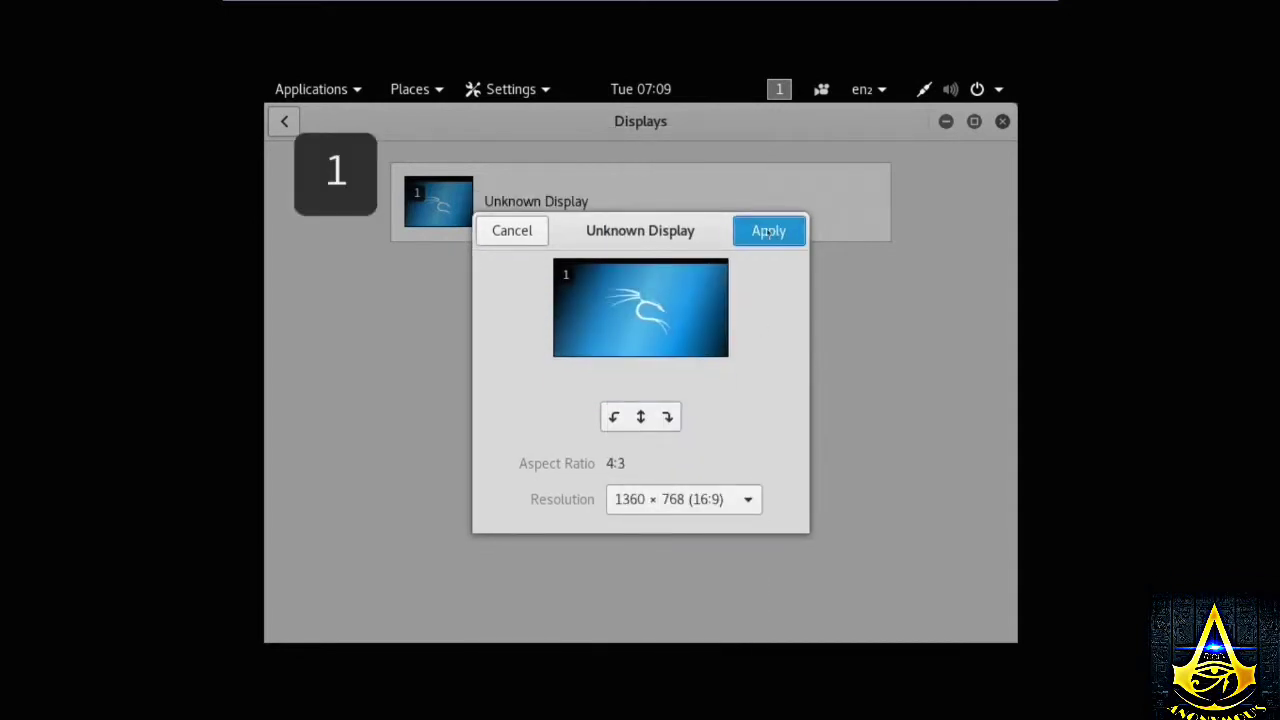
{"action": "left_click", "coordinate": [769, 230]}
{"action": "left_click", "coordinate": [399, 407]}
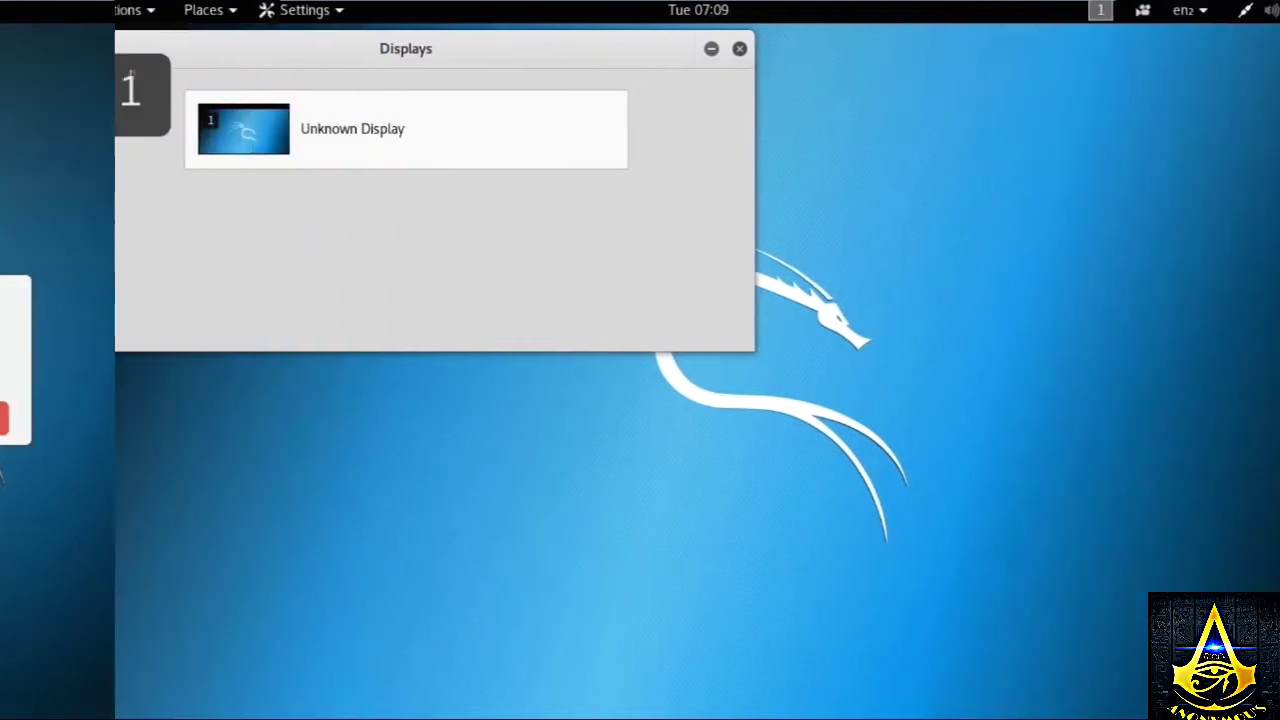
- Look at the Background settings, then close the Settings window
{"action": "left_click", "coordinate": [26, 45]}
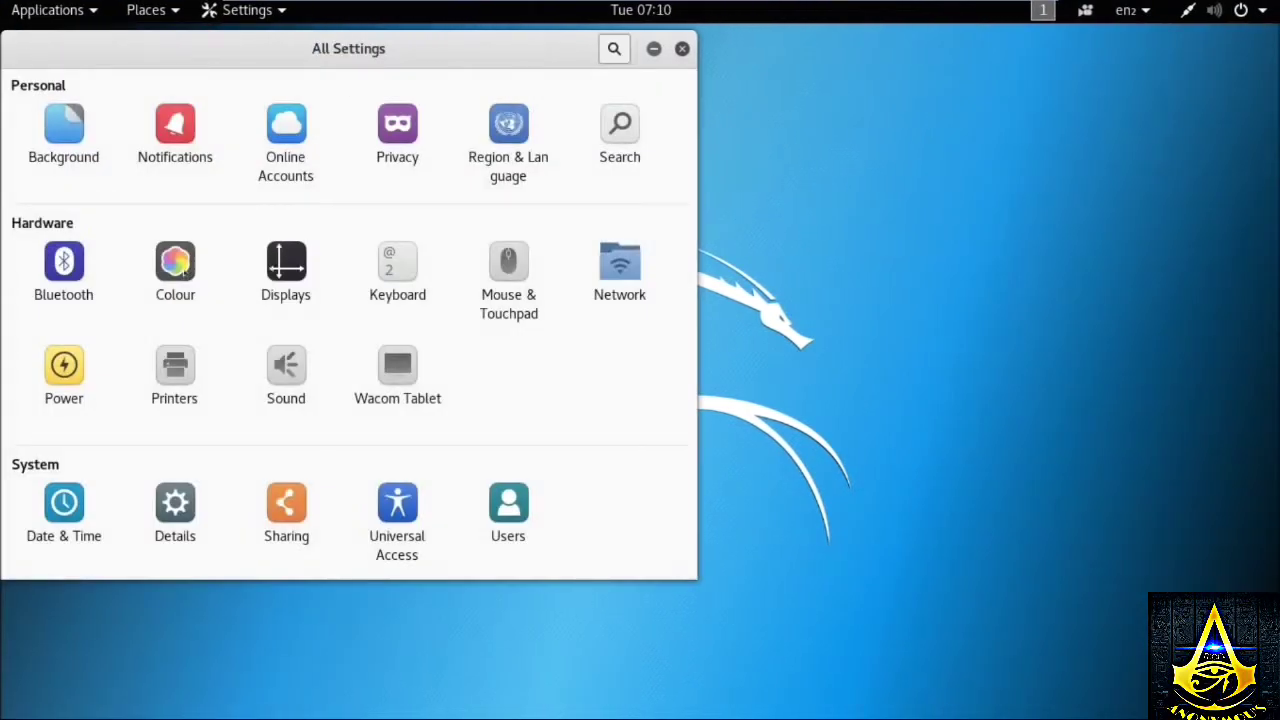
{"action": "left_click", "coordinate": [73, 147]}
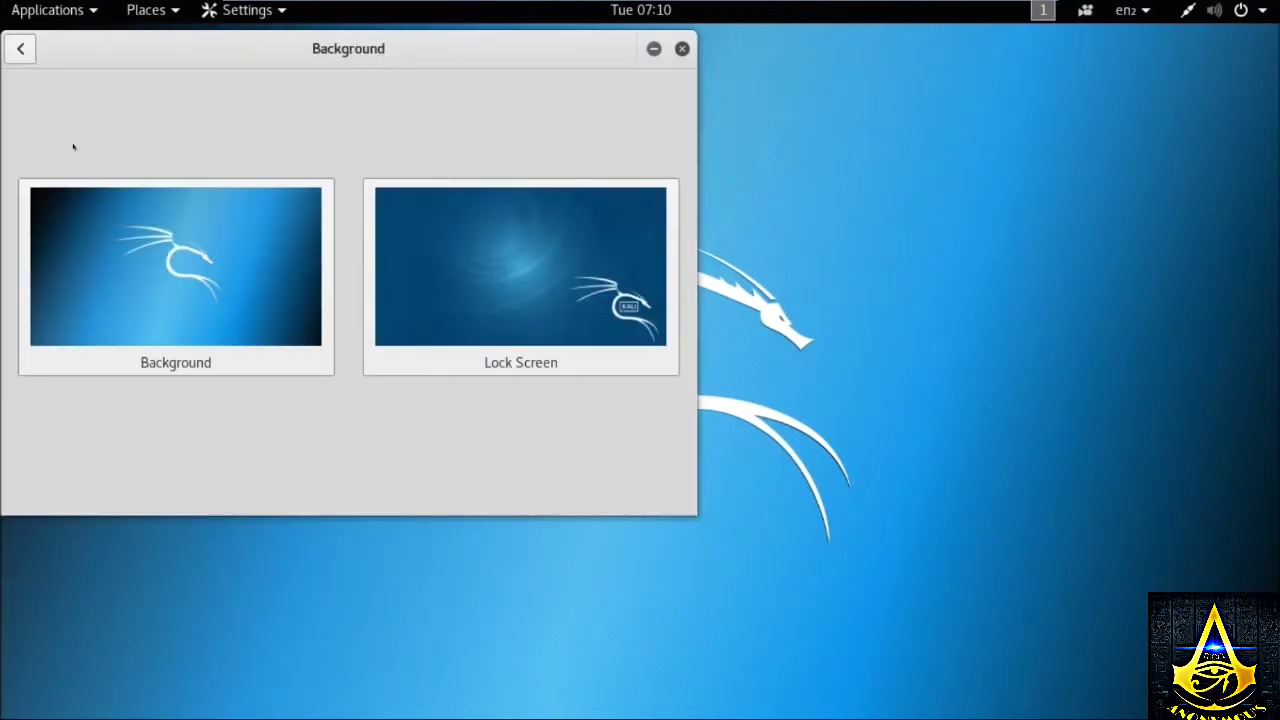
{"action": "left_click", "coordinate": [683, 48]}
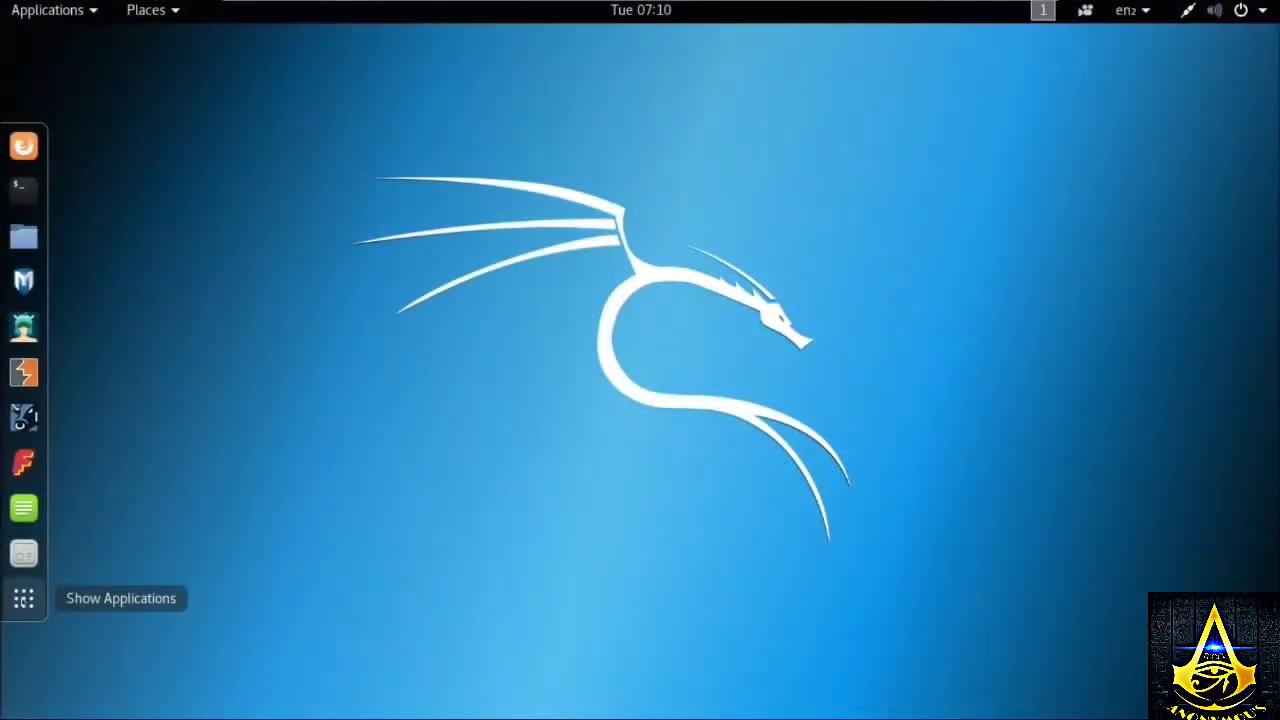
- Open the applications overview and switch it to the Frequent view
{"action": "left_click", "coordinate": [24, 598]}
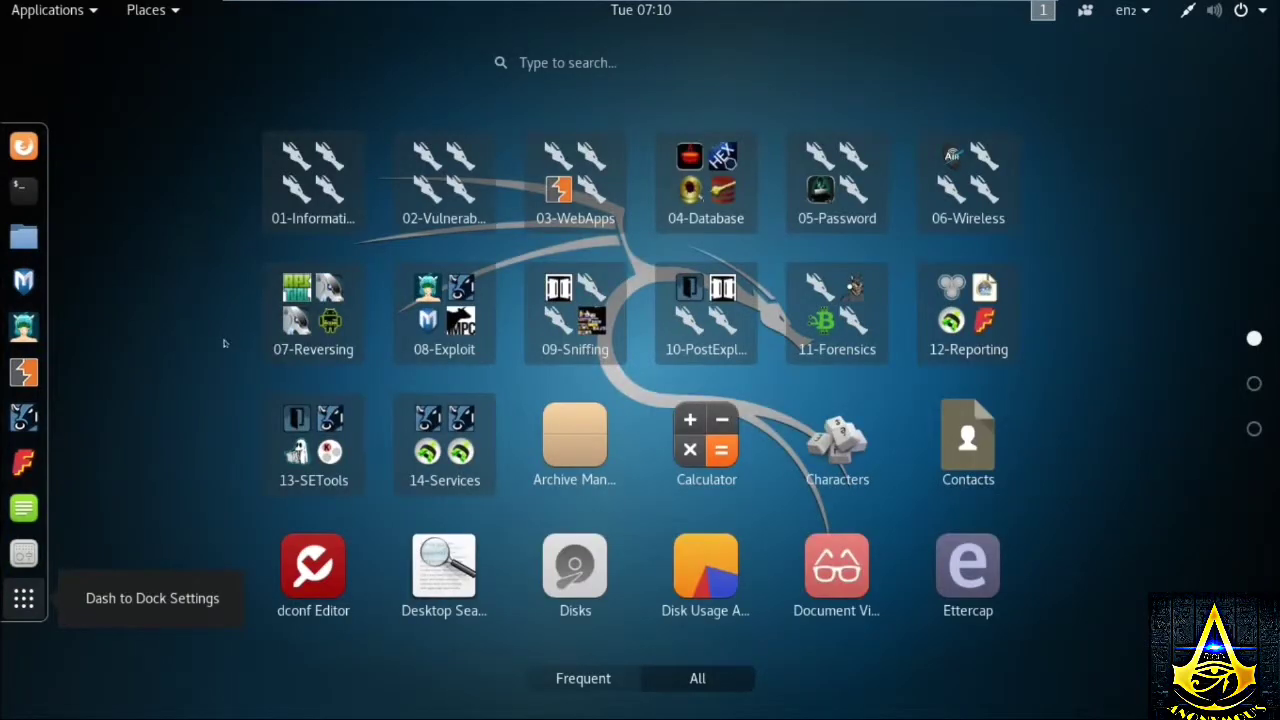
{"action": "scroll", "coordinate": [652, 509], "scroll_direction": "down", "scroll_amount": 2}
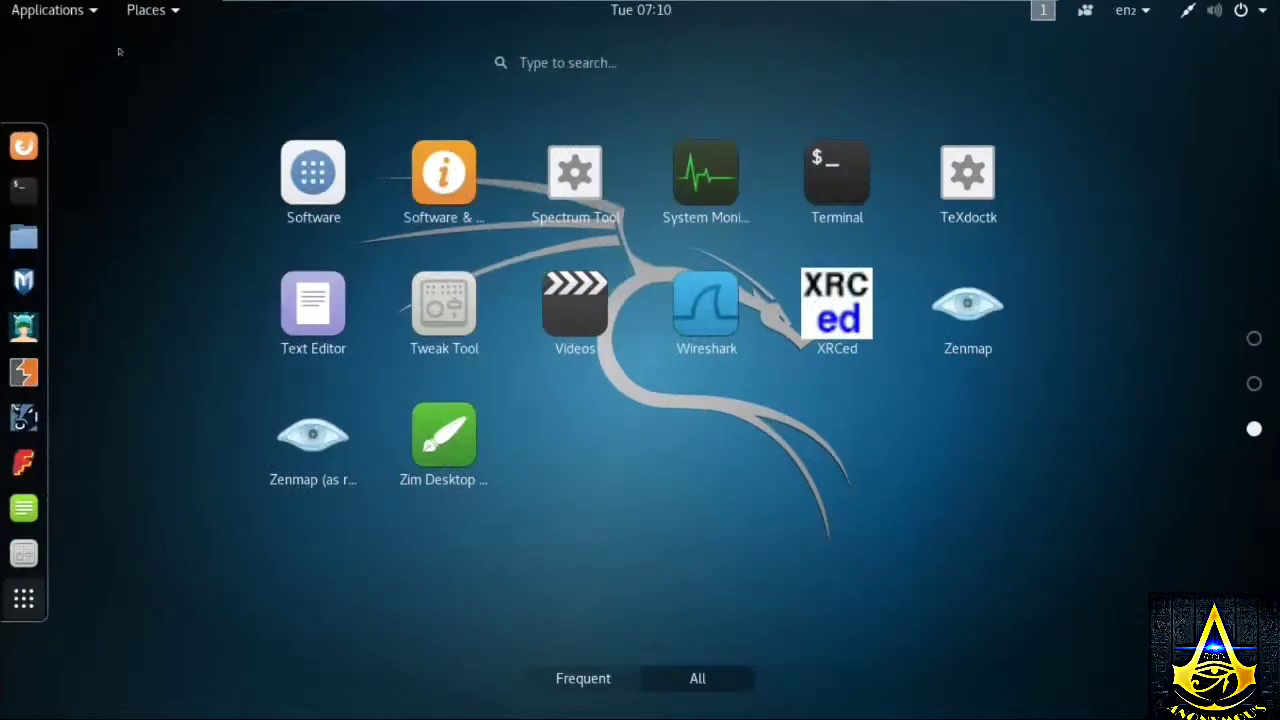
{"action": "left_click", "coordinate": [593, 675]}
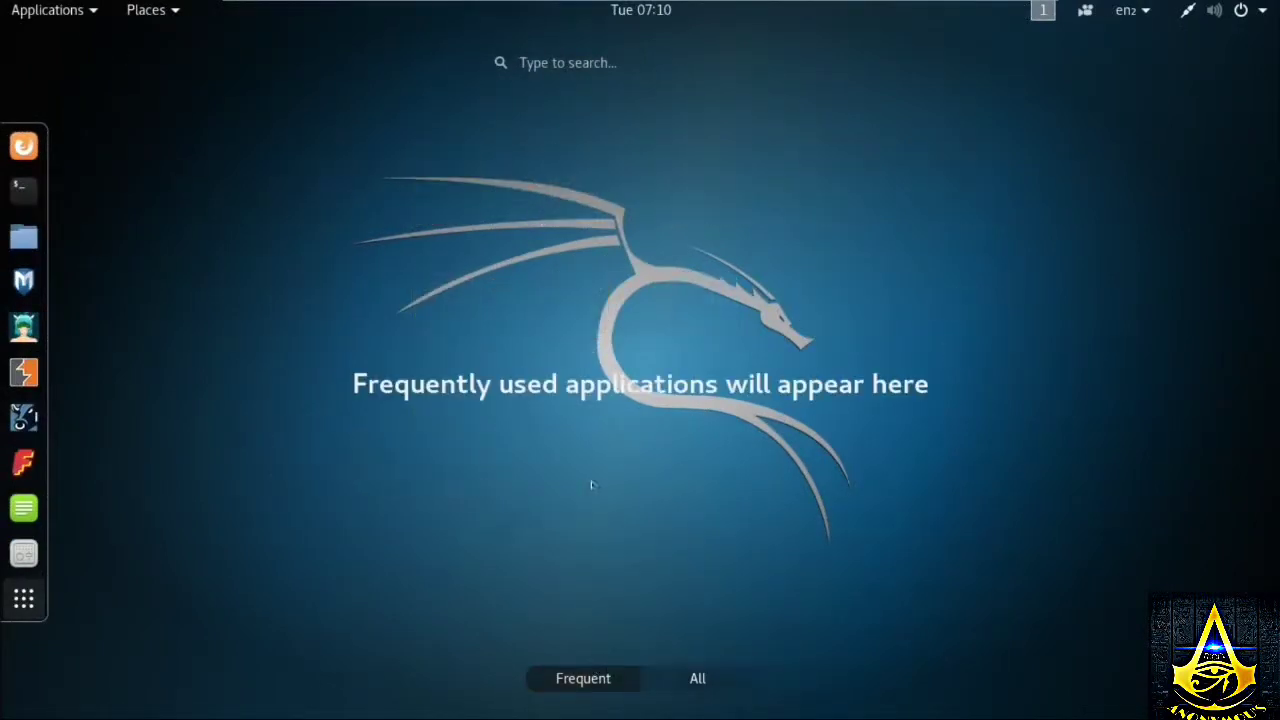
- Drag the volume slider in the top-right system menu fully up to maximum
{"action": "mouse_move", "coordinate": [652, 5]}
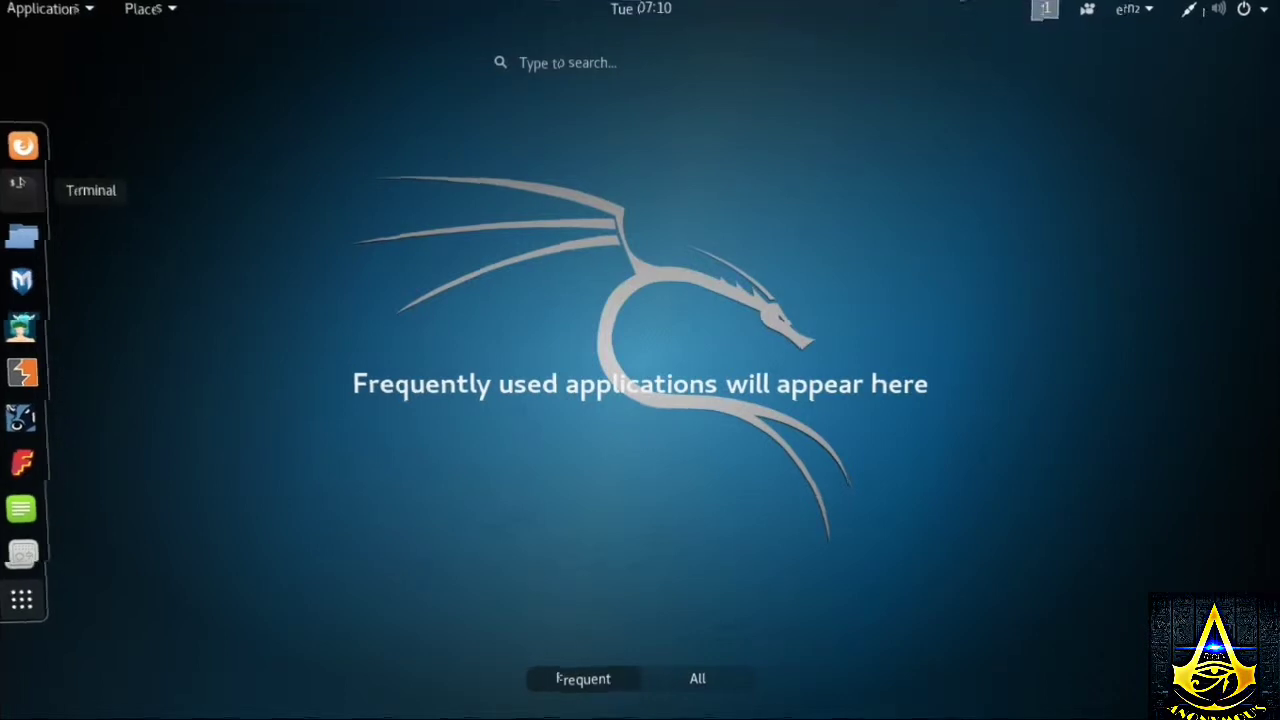
{"action": "left_click", "coordinate": [1240, 10]}
{"action": "left_click_drag", "start_coordinate": [1076, 67], "coordinate": [1246, 55]}
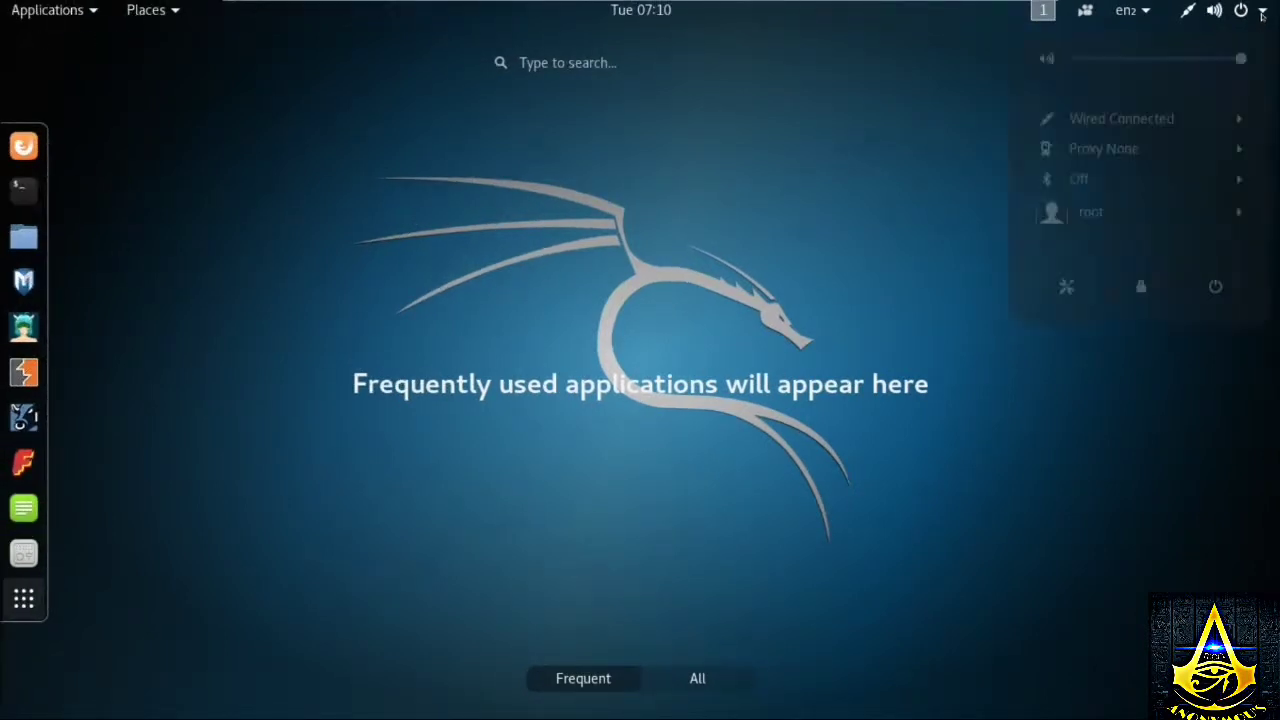
- Power off Kali from the system menu's power button and confirm Power Off
{"action": "left_click", "coordinate": [1214, 295]}
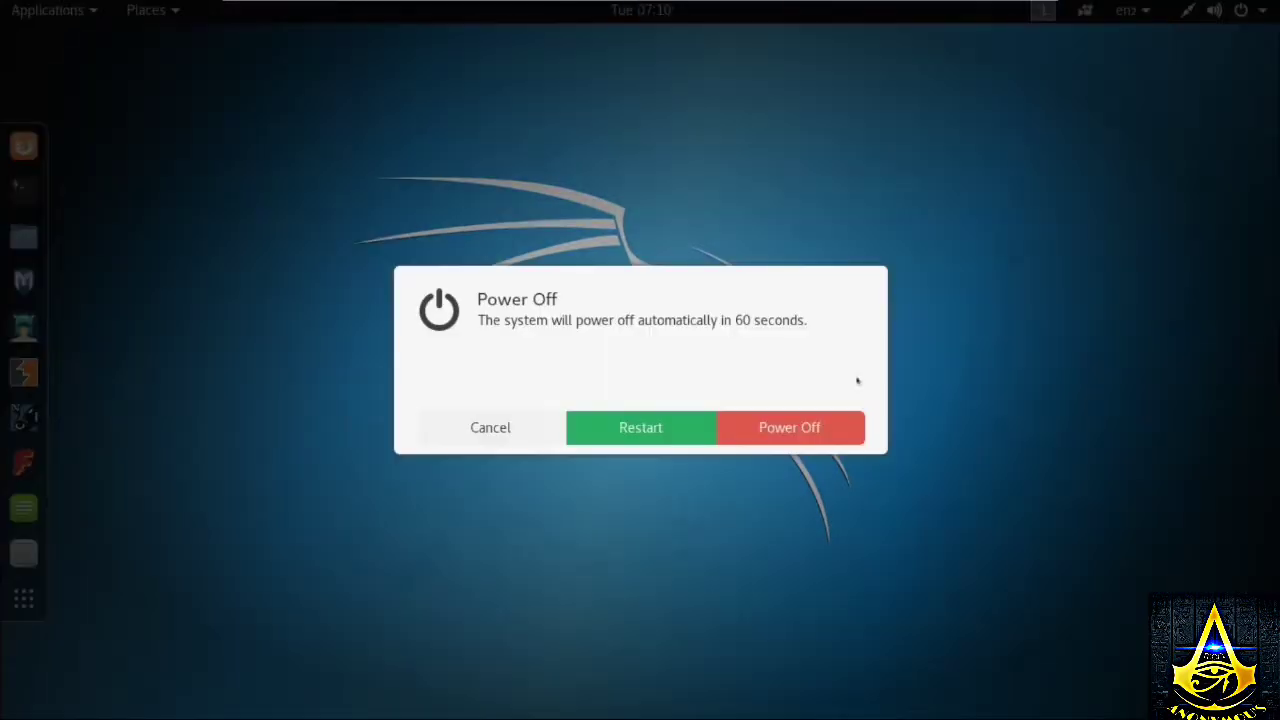
{"action": "left_click", "coordinate": [788, 427]}
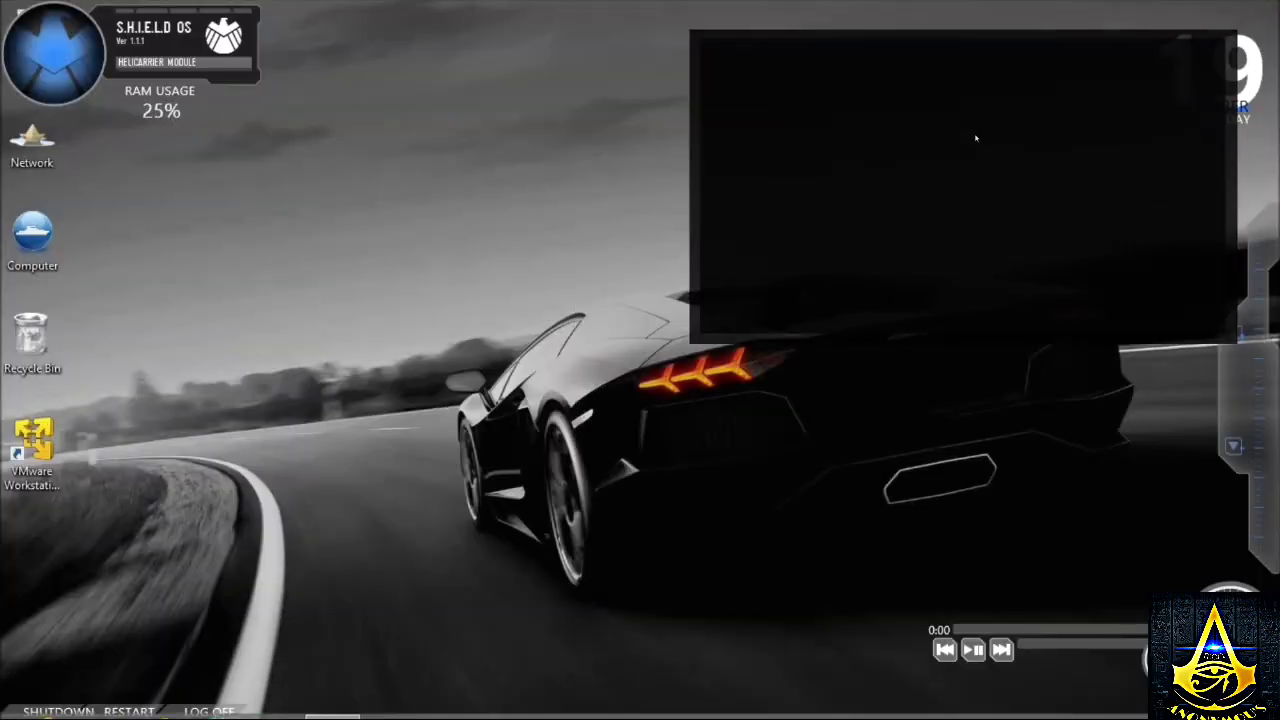
- Append 'i hope you like ...' to the 'so guys thats all for todays video ...' line
{"action": "left_click", "coordinate": [338, 705]}
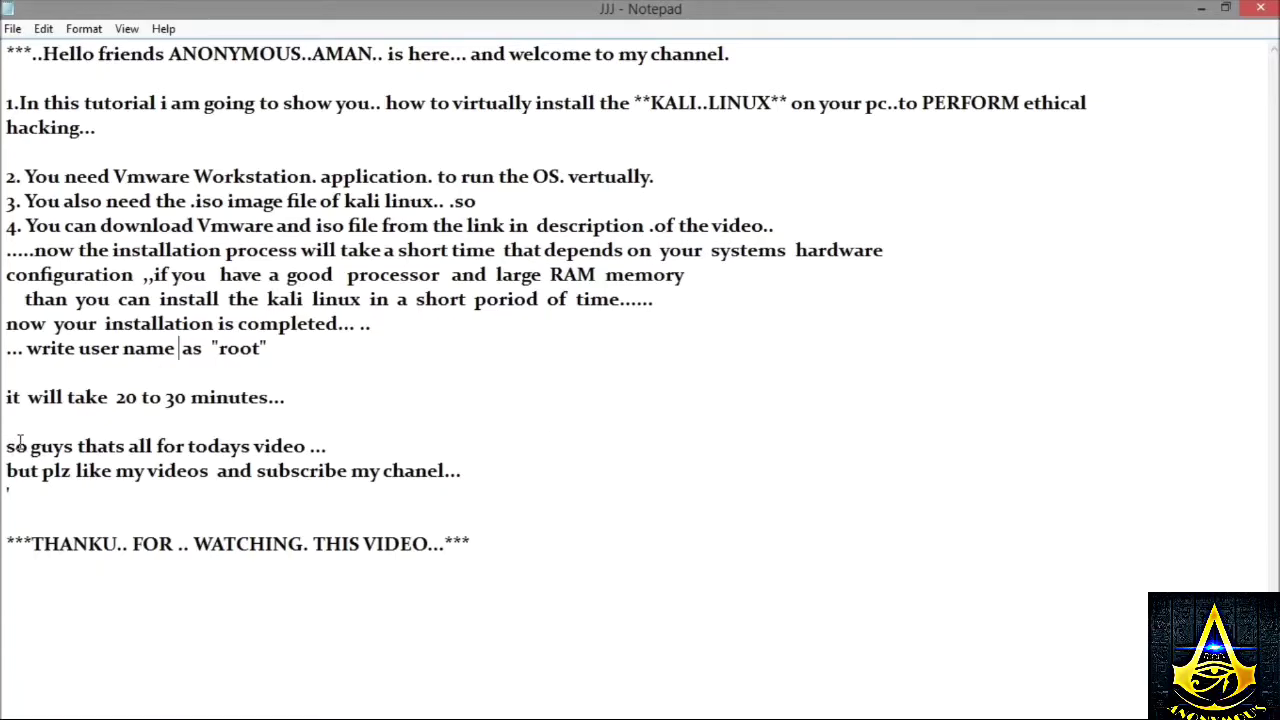
{"action": "left_click_drag", "start_coordinate": [4, 446], "coordinate": [442, 444]}
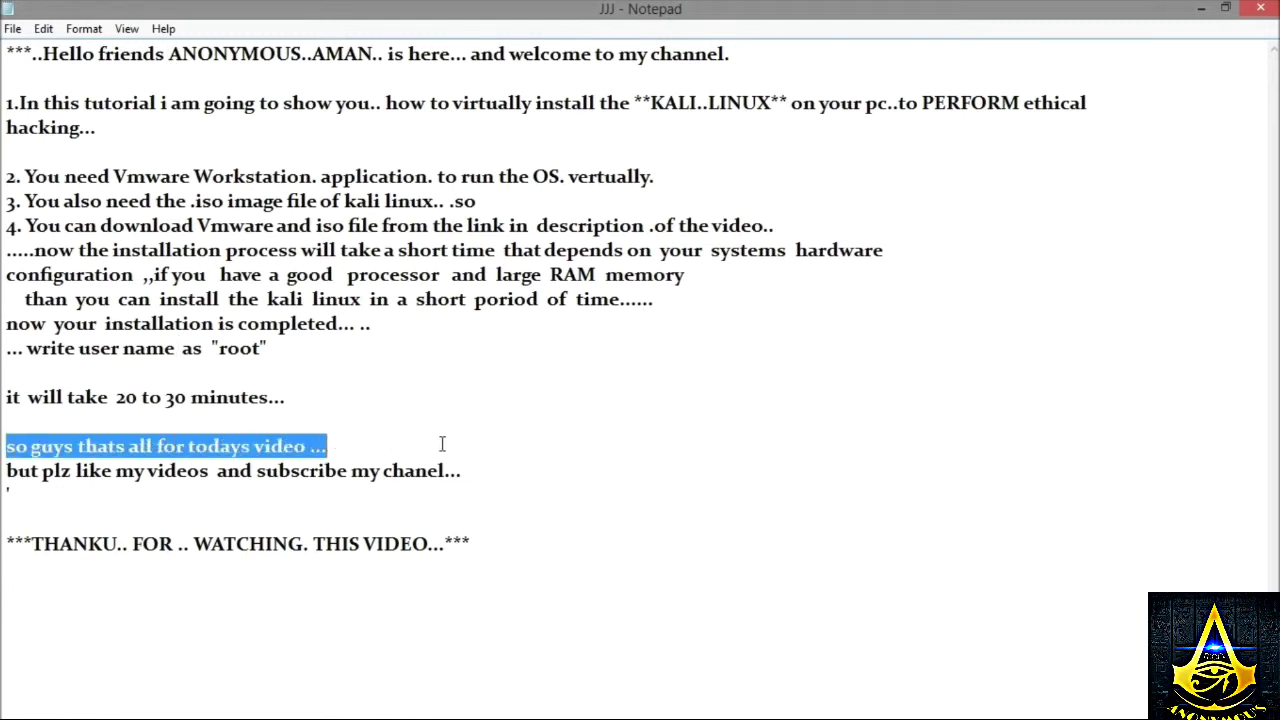
{"action": "left_click", "coordinate": [365, 436]}
{"action": "type", "text": "i"}
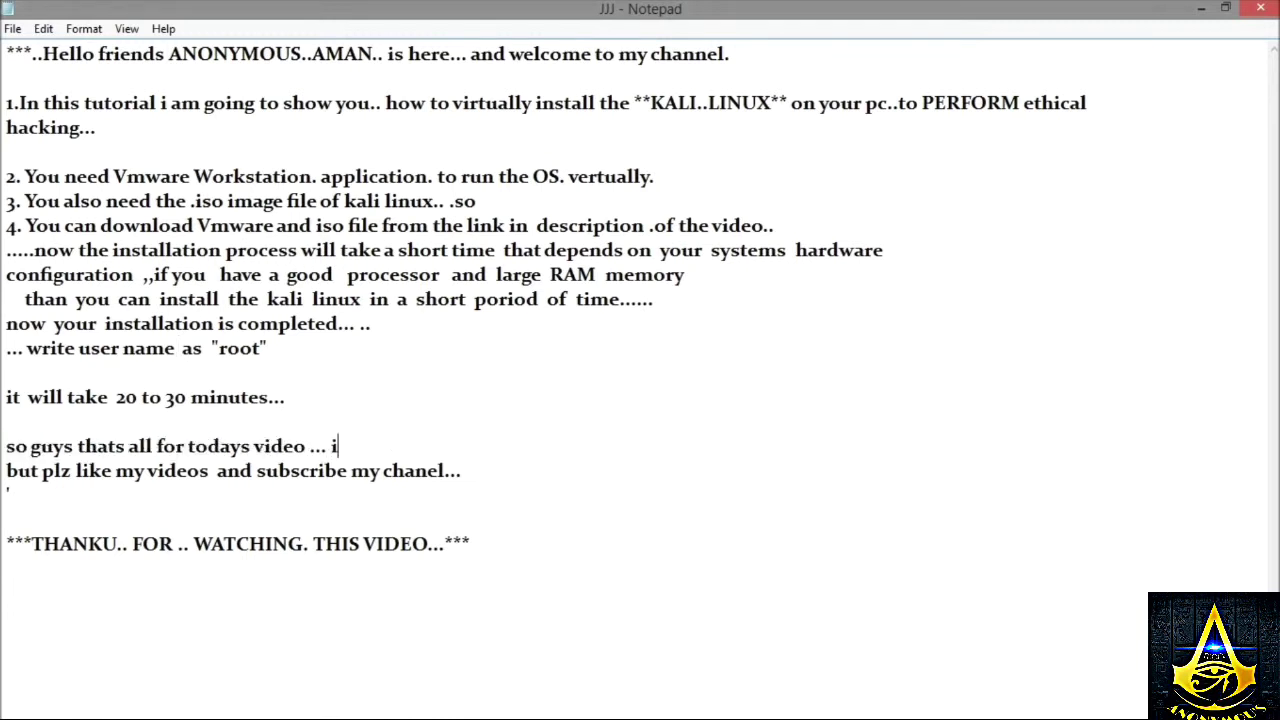
{"action": "type", "text": " hope yo"}
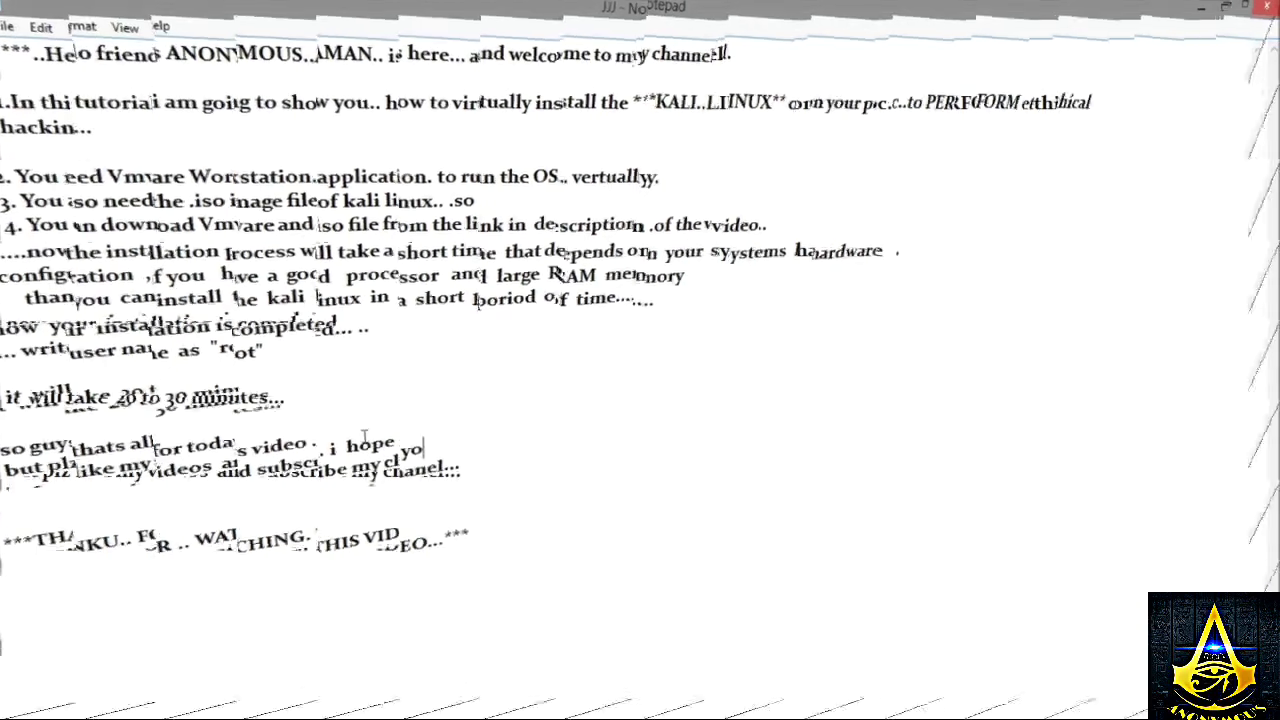
{"action": "type", "text": "u  "}
{"action": "type", "text": "like ..."}
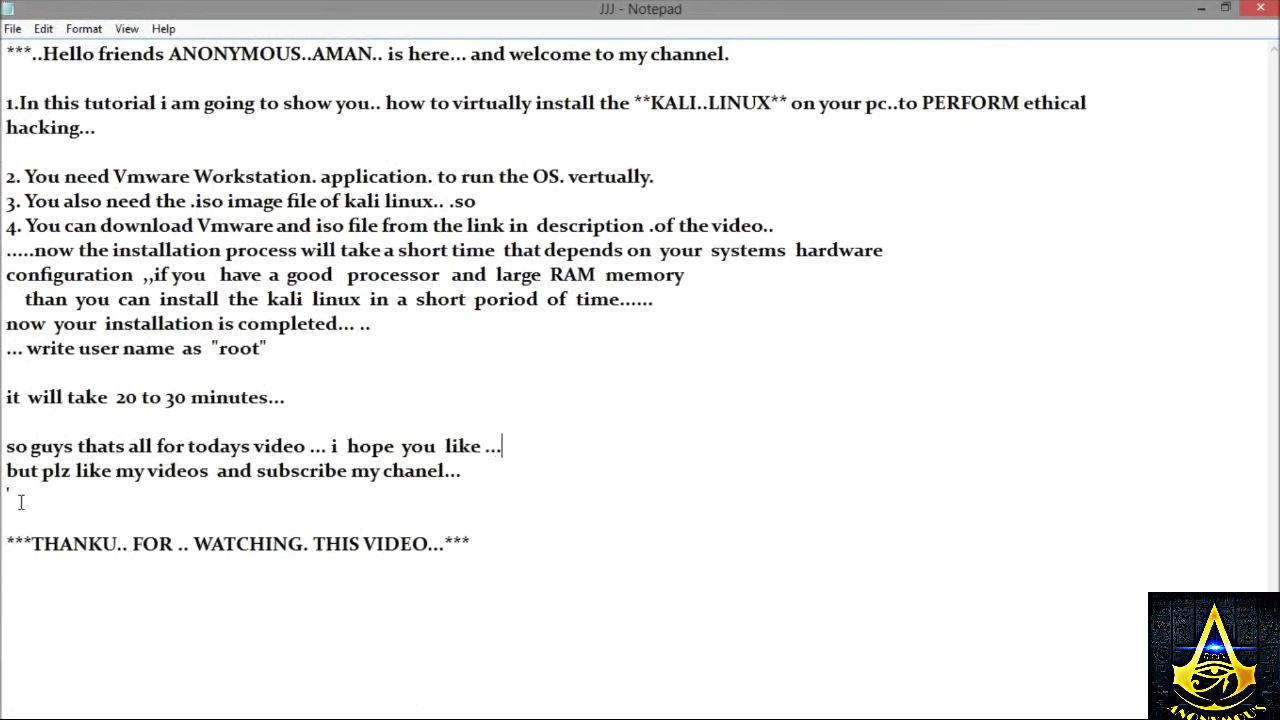
- Select the subscribe and final thank-you lines, then minimise Notepad
{"action": "left_click_drag", "start_coordinate": [8, 471], "coordinate": [270, 477]}
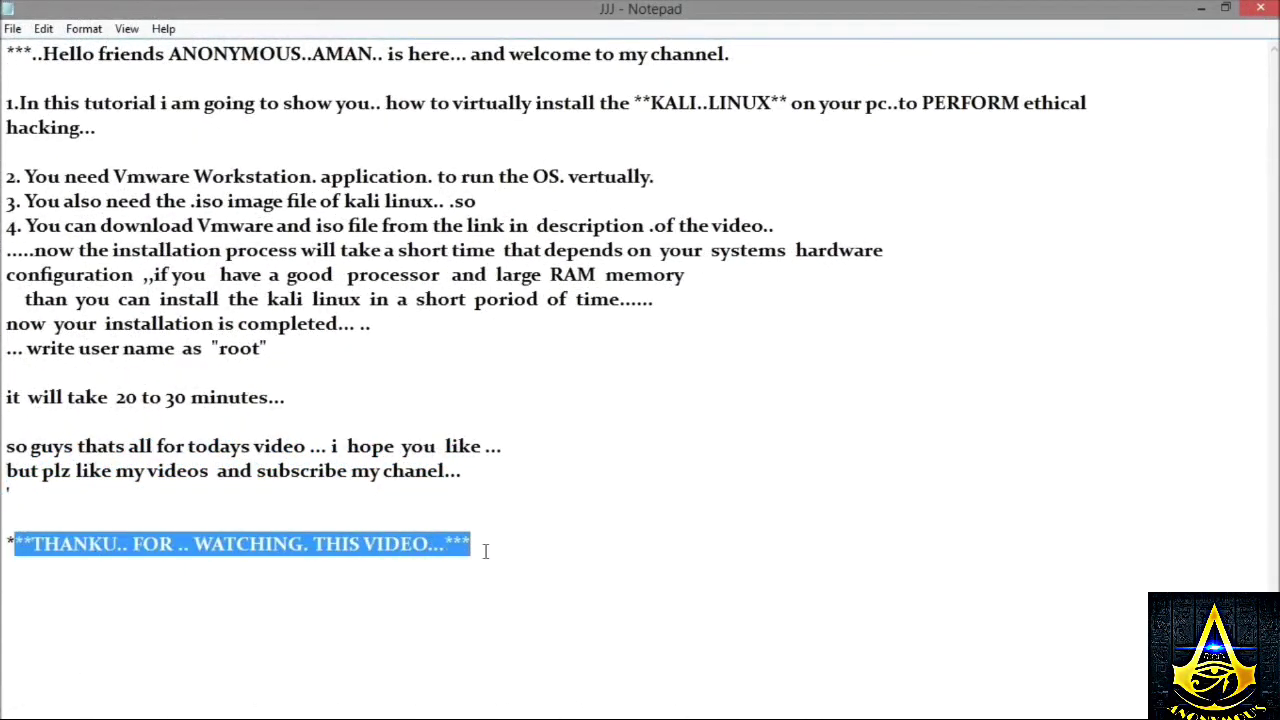
{"action": "left_click", "coordinate": [490, 550]}
{"action": "key", "text": "ctrl+shift+Left"}
{"action": "left_click", "coordinate": [1201, 8]}
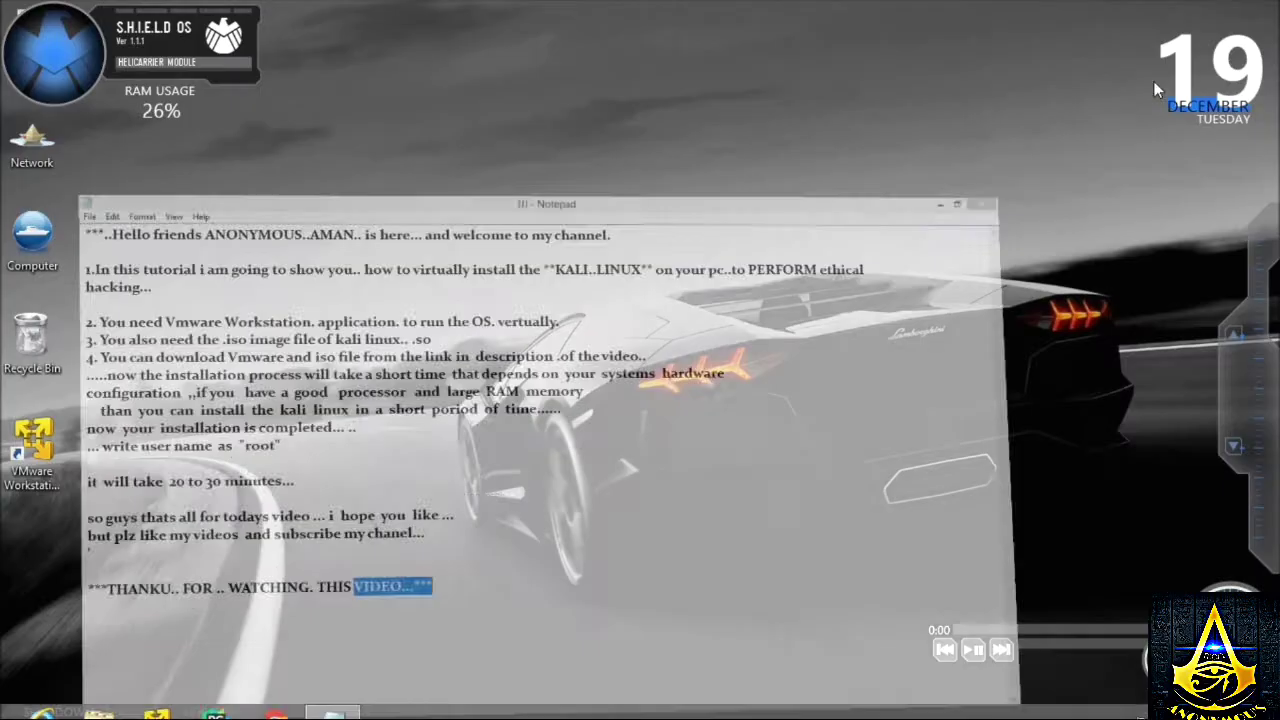